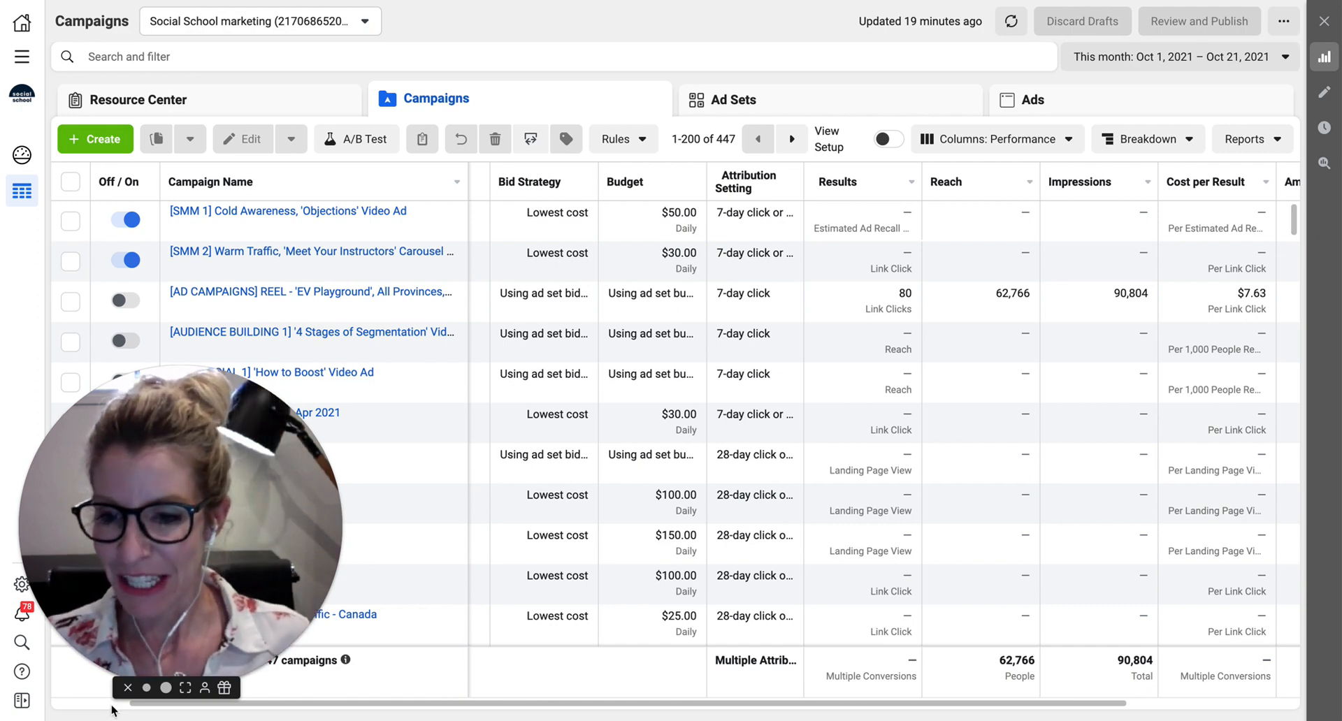
pyautogui.click(146, 688)
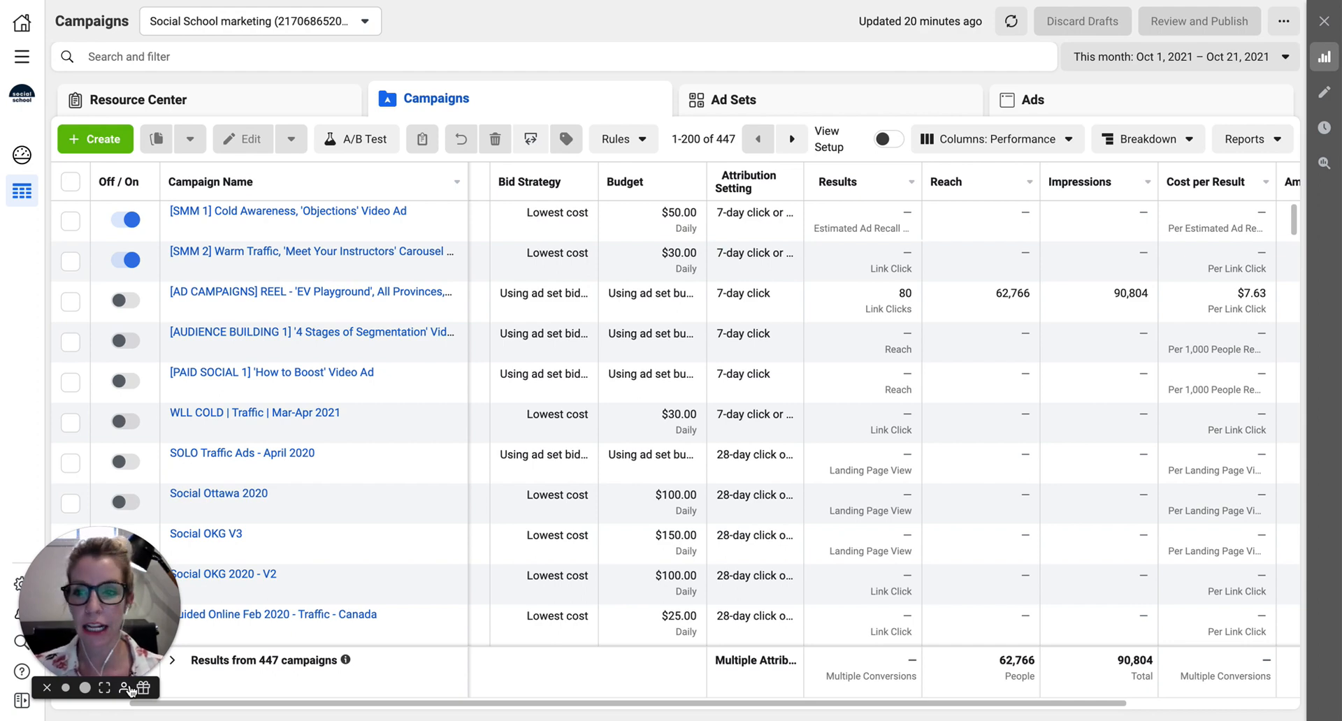
# Step: Start creating a new auction campaign with the Traffic objective
pyautogui.click(86, 142)
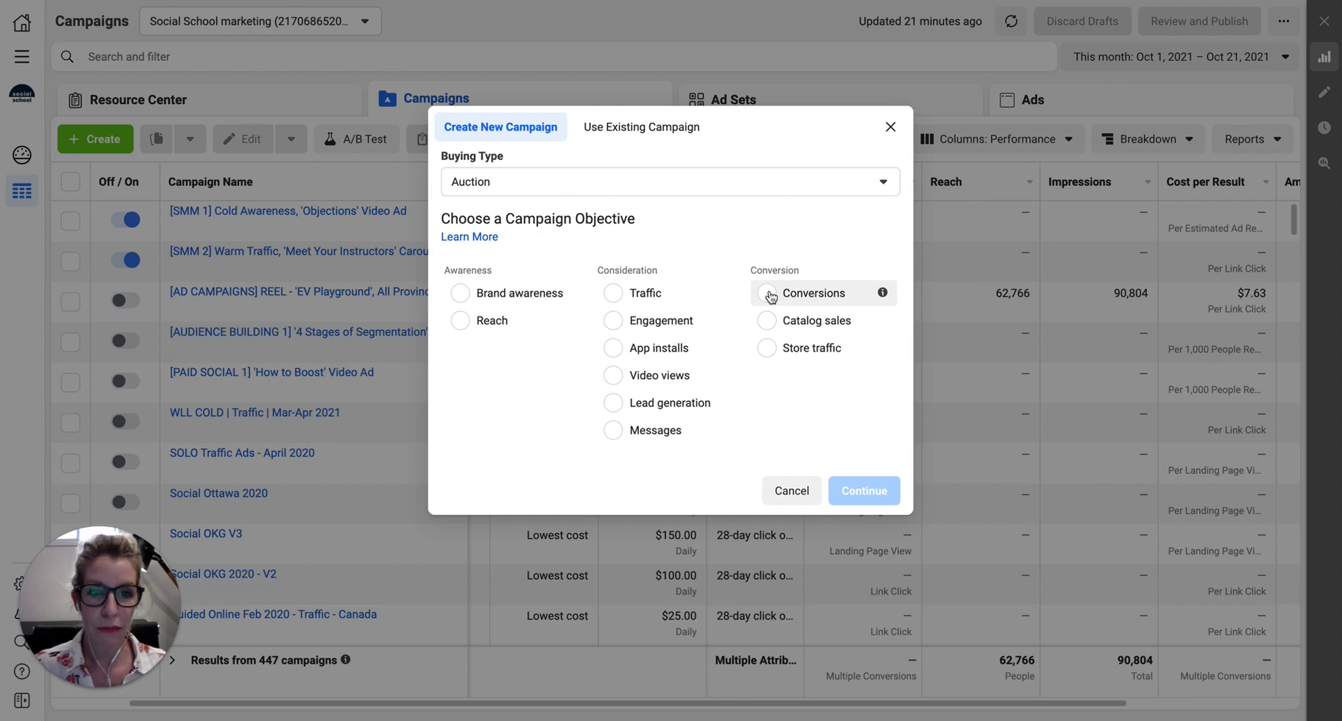
pyautogui.click(610, 295)
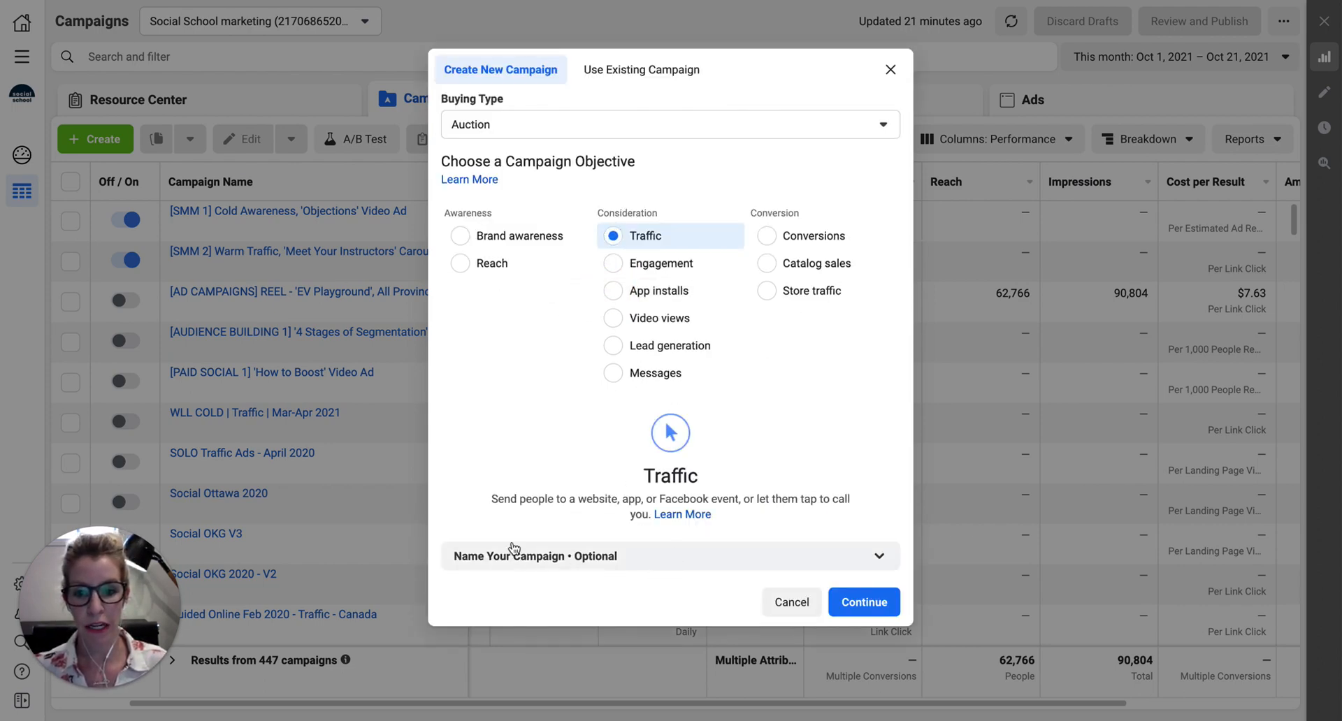
# Step: Switch to Trello and copy the campaign name from the description of the "HOT | SMM 3 - 'Testimonials' Video Campaign" card
pyautogui.hotkey('ctrl', 'Tab')
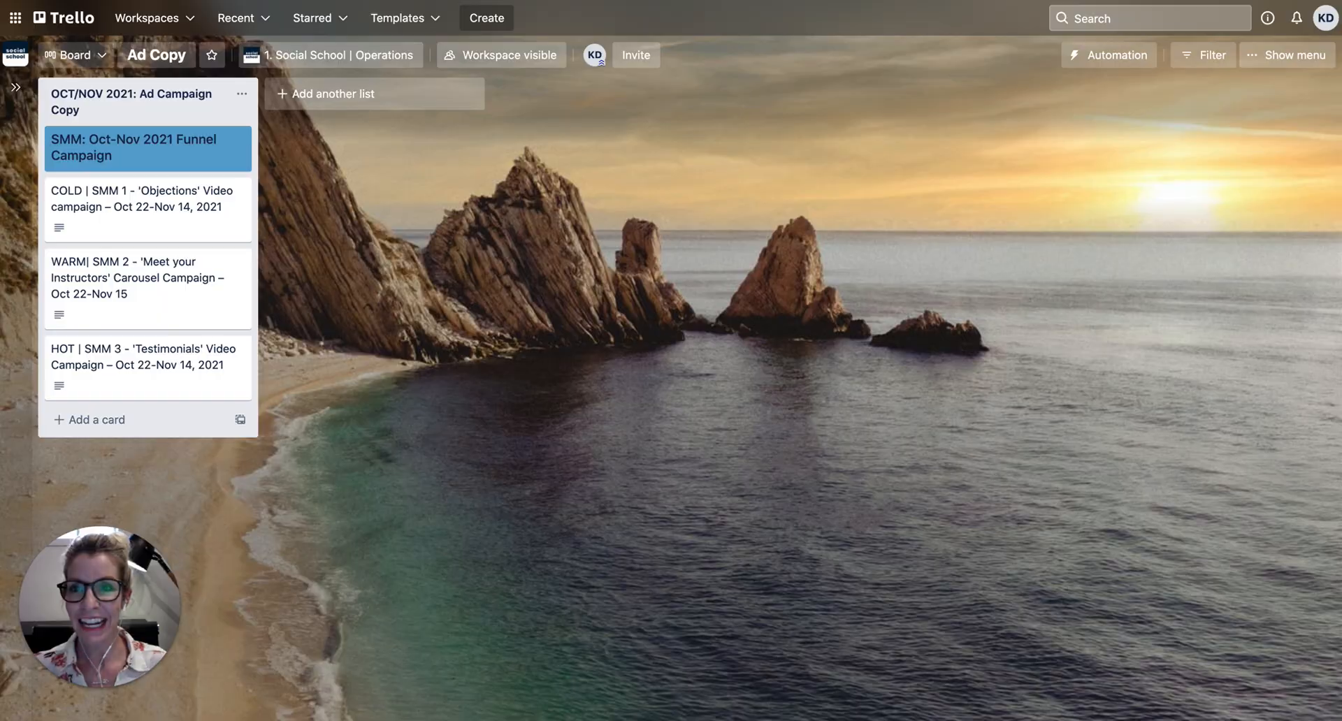
pyautogui.click(111, 350)
pyautogui.click(548, 163)
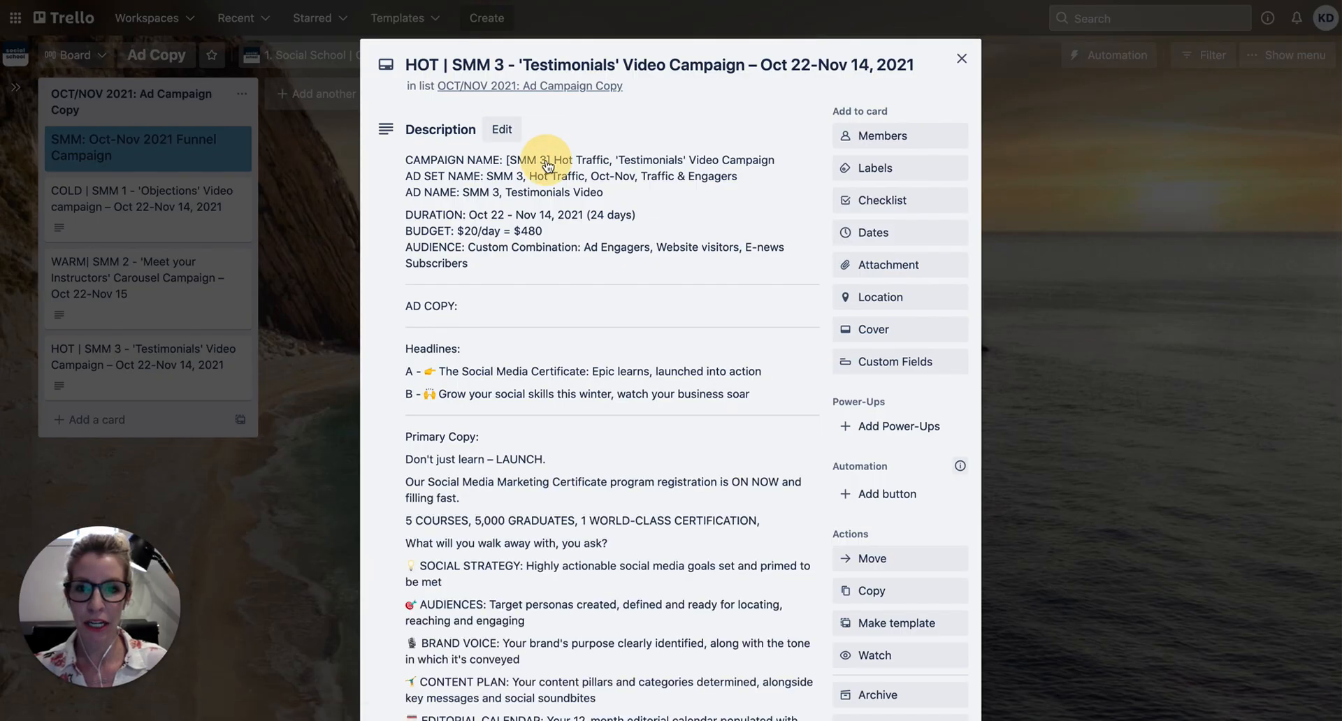
pyautogui.click(550, 160)
pyautogui.moveTo(516, 166); pyautogui.dragTo(791, 170)
pyautogui.hotkey('ctrl', 'c')
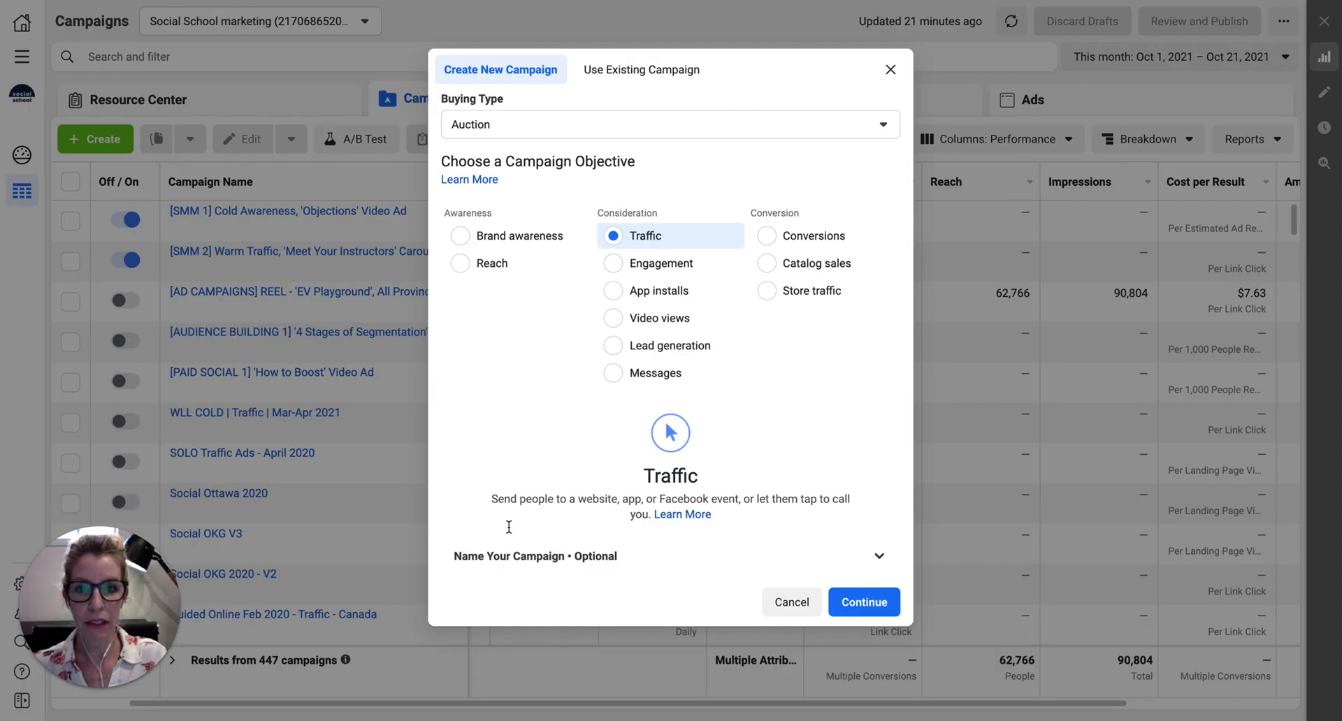
# Step: Back in Ads Manager, name the campaign "[SMM 3] Hot Traffic, 'Testimonials' Video Campaign" and create its draft
pyautogui.click(538, 549)
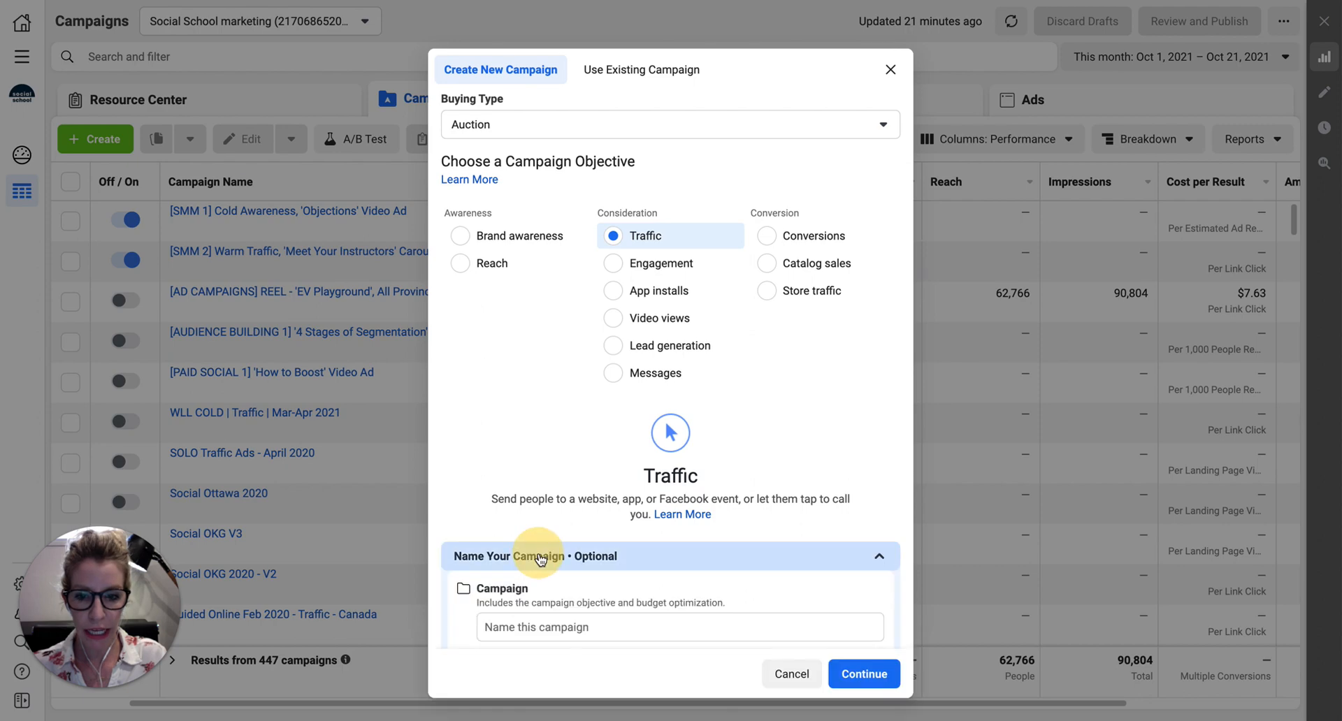
pyautogui.click(534, 574)
pyautogui.hotkey('ctrl', 'v')
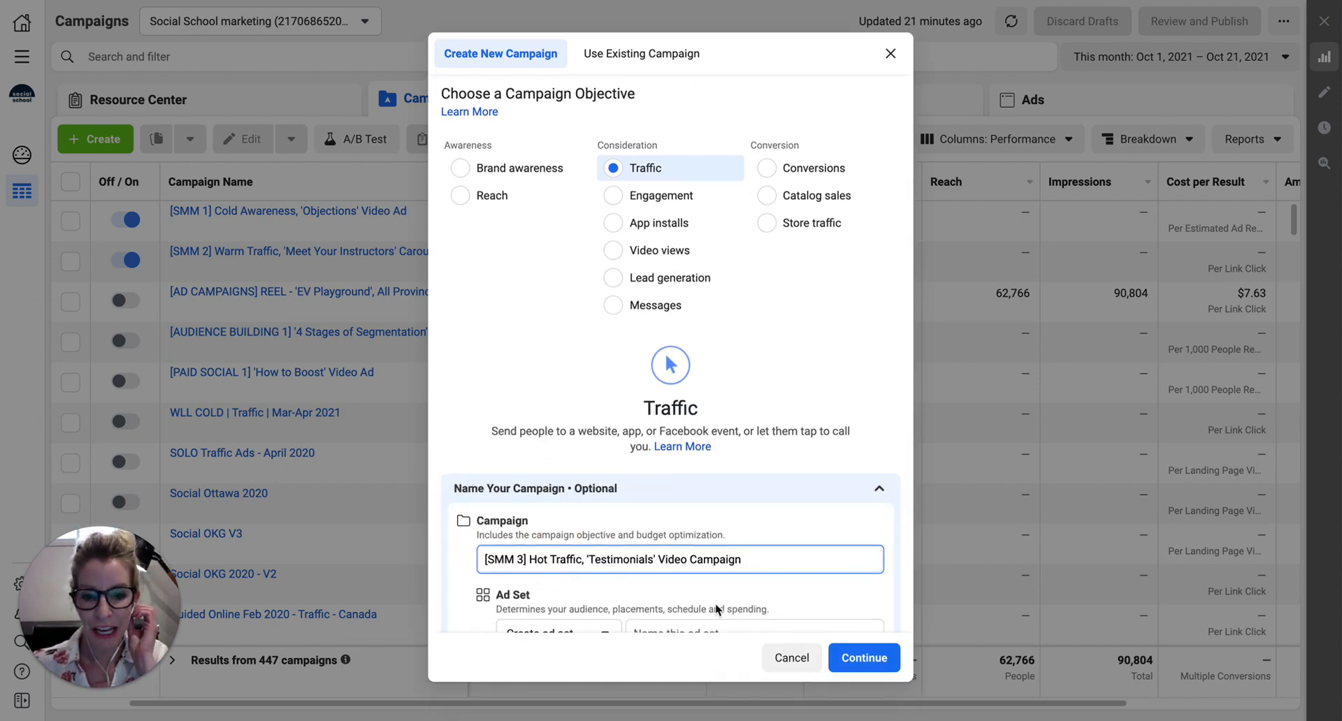
pyautogui.click(870, 662)
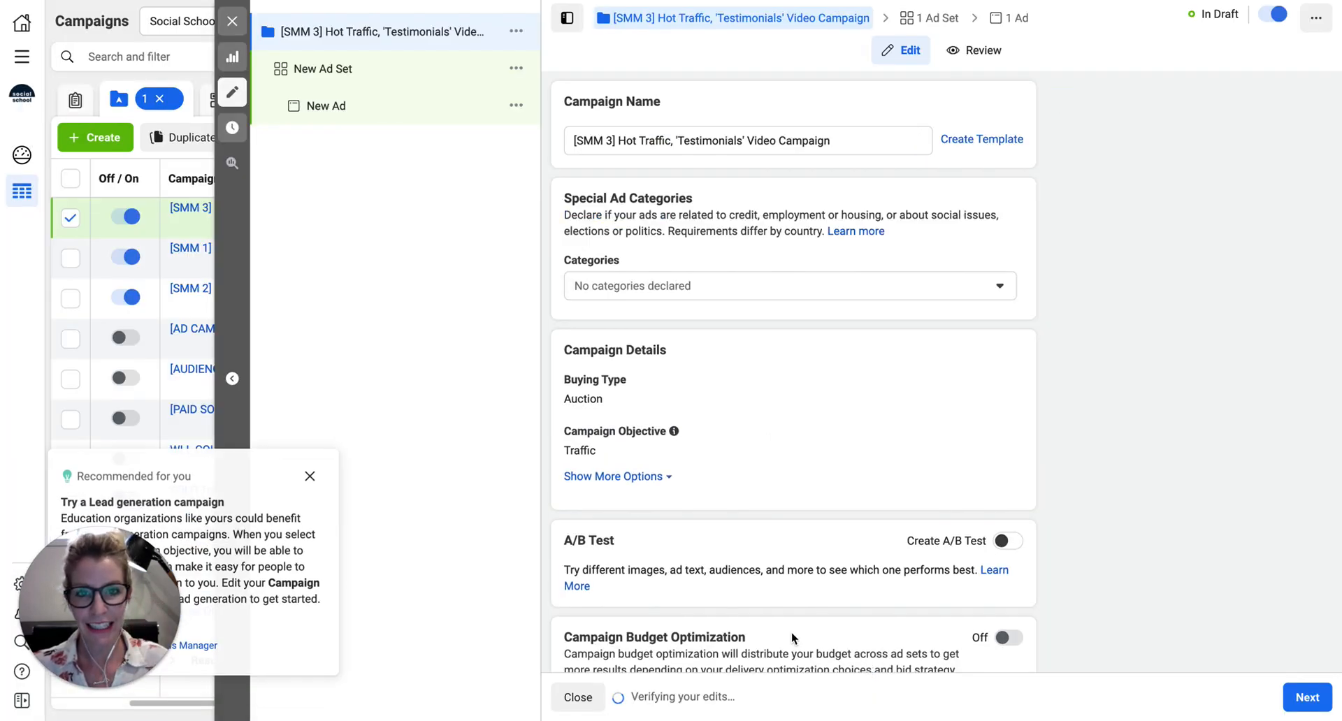
# Step: Review the campaign-level settings and proceed to the new ad set
pyautogui.scroll(-1, 704, 326)
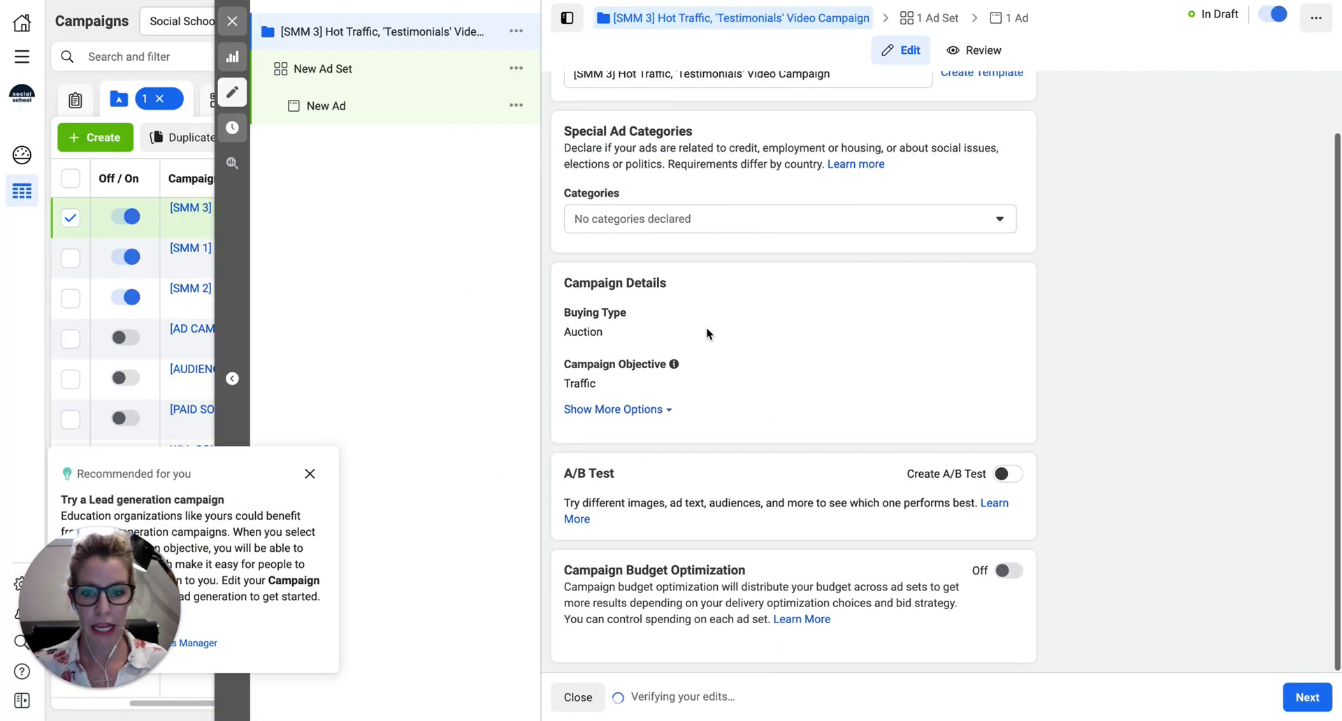
pyautogui.scroll(-1, 707, 506)
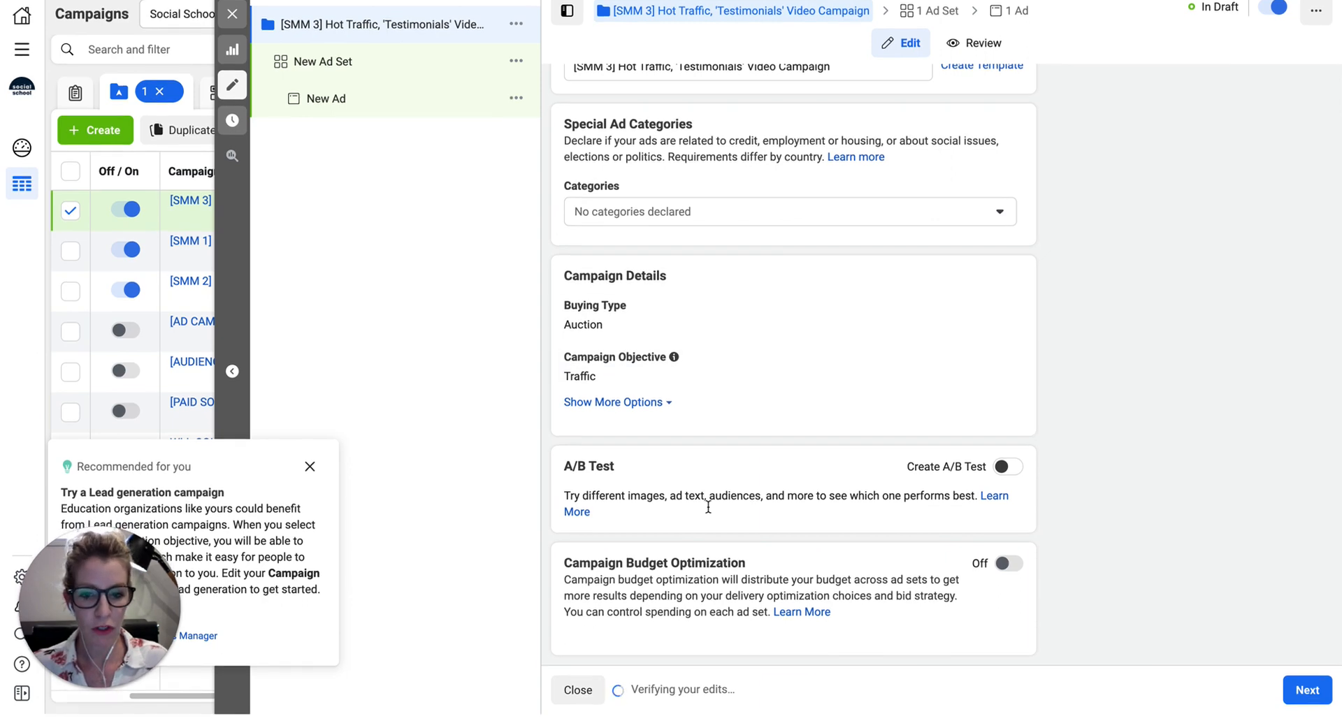
pyautogui.scroll(1, 709, 508)
pyautogui.click(1308, 699)
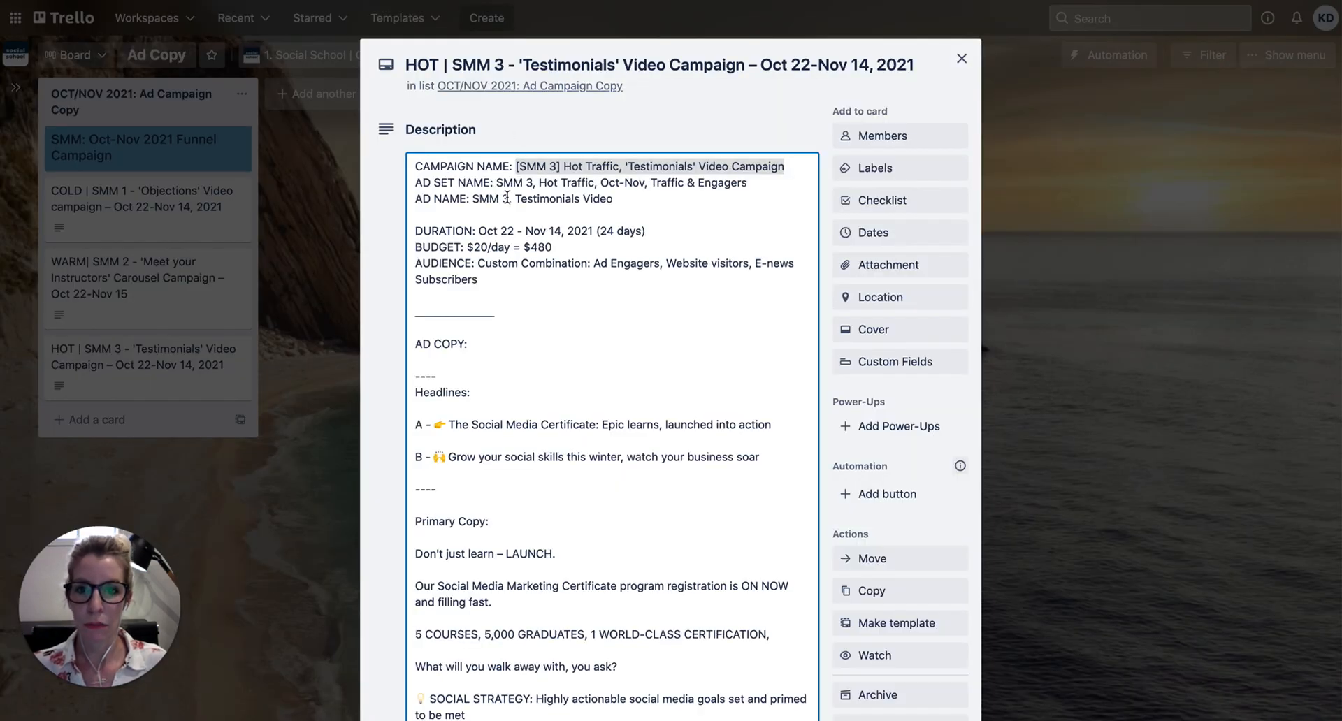
# Step: Copy the ad set name from the Trello card and rename the ad set "SMM 3, Hot Traffic, Oct-Nov, Traffic & Engagers"
pyautogui.click(509, 199)
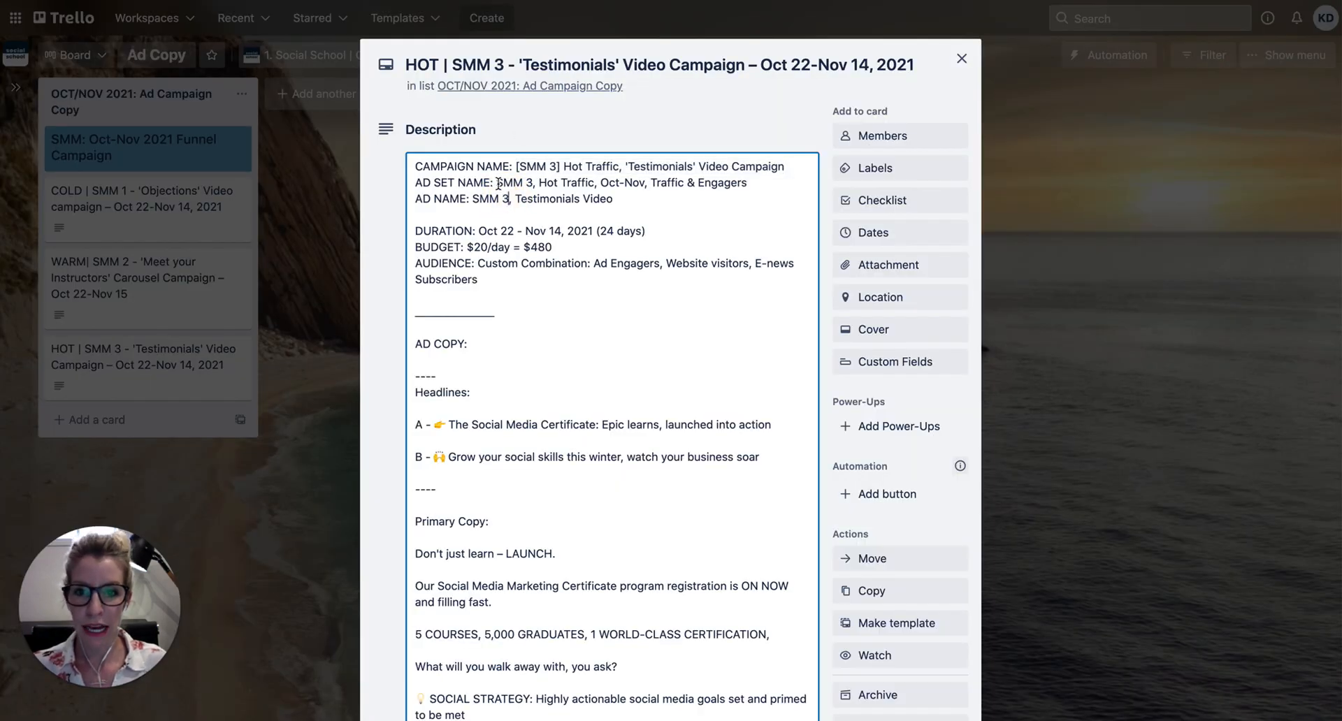
pyautogui.moveTo(497, 182); pyautogui.dragTo(769, 180)
pyautogui.hotkey('ctrl', 'c')
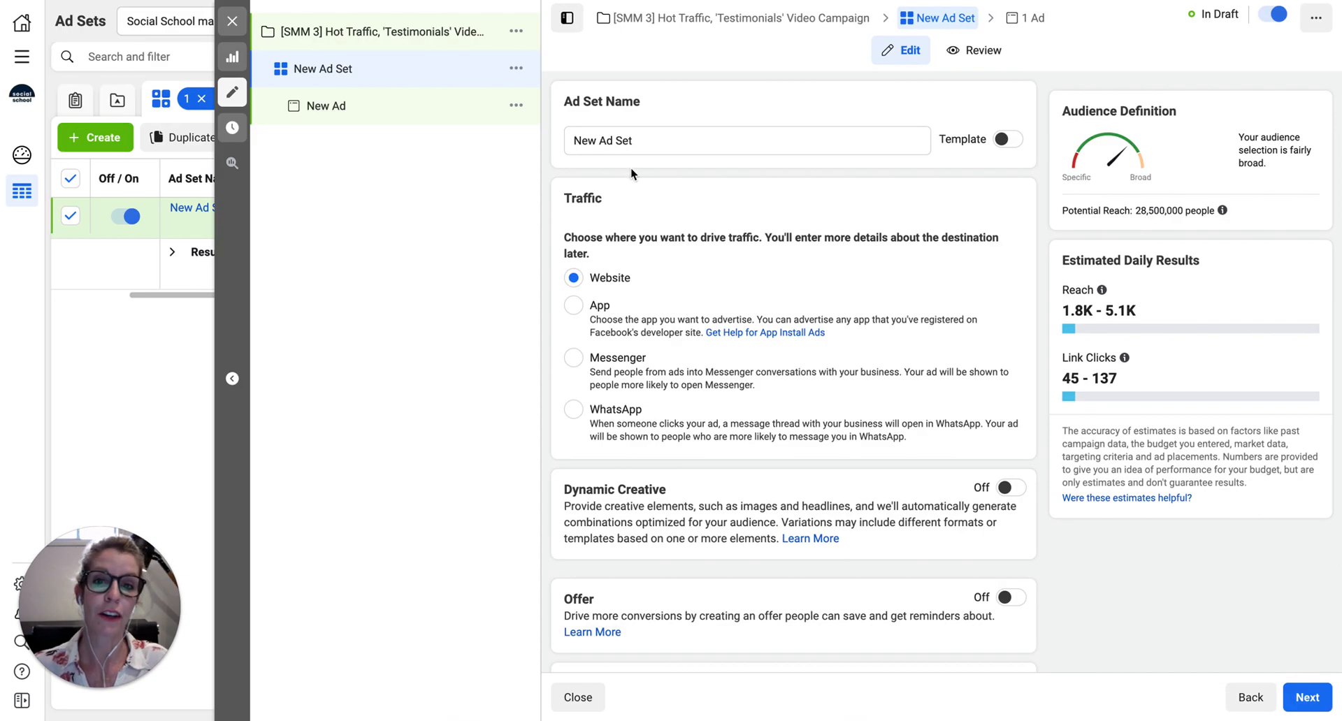
pyautogui.click(629, 140)
pyautogui.hotkey('ctrl', 'a')
pyautogui.hotkey('ctrl', 'v')
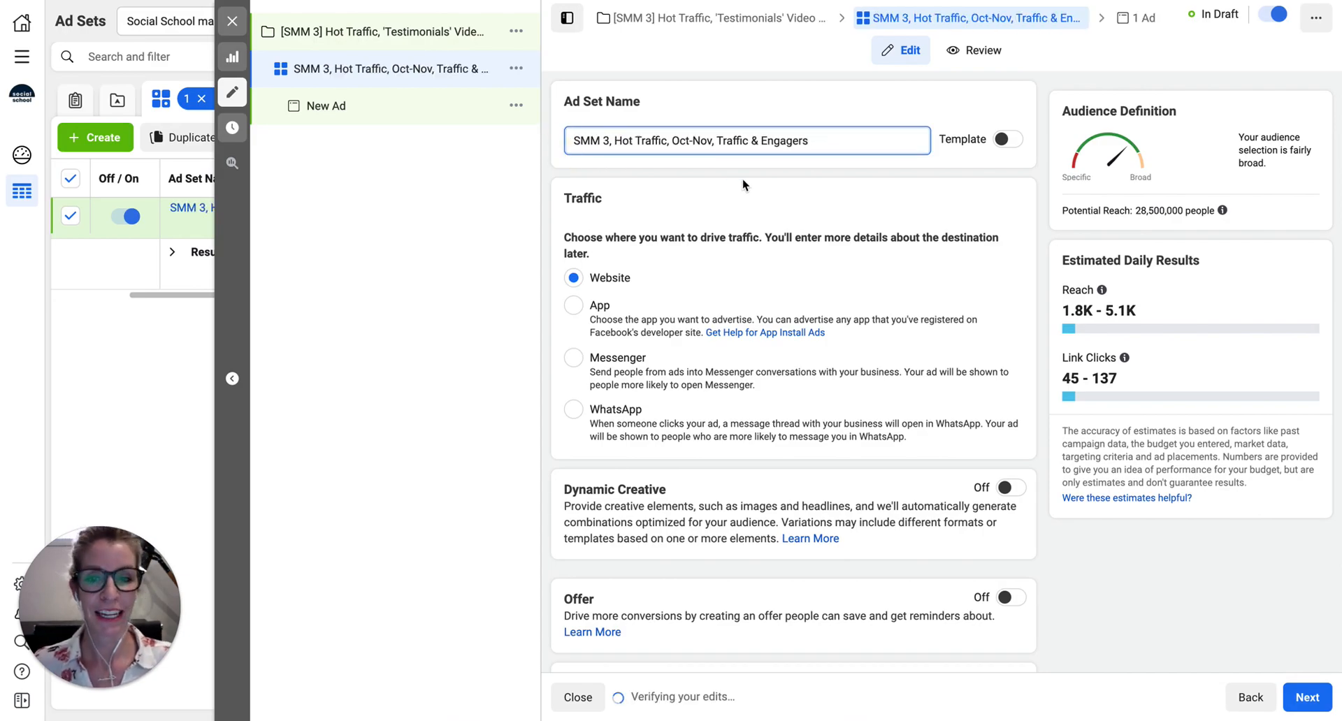
# Step: Schedule the ad set to start on Oct 22, 2021 at 1:00 AM
pyautogui.scroll(-3, 690, 414)
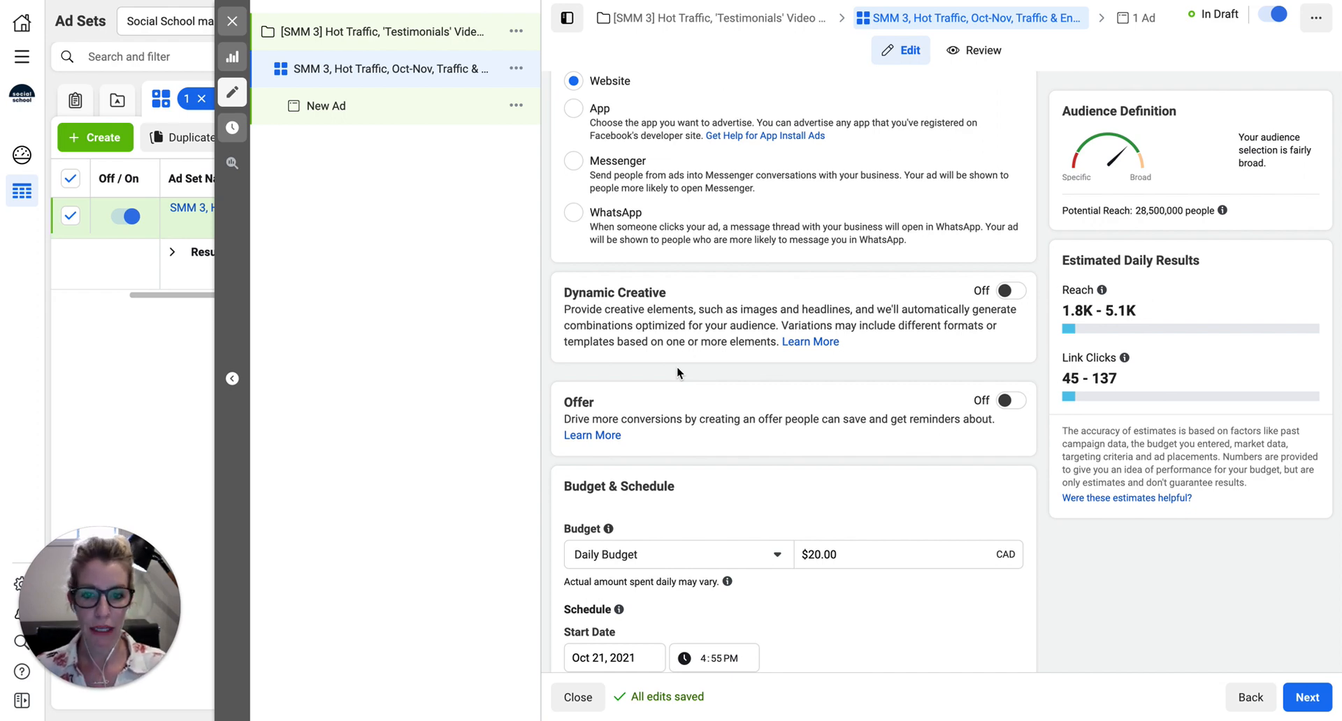
pyautogui.scroll(-3, 677, 367)
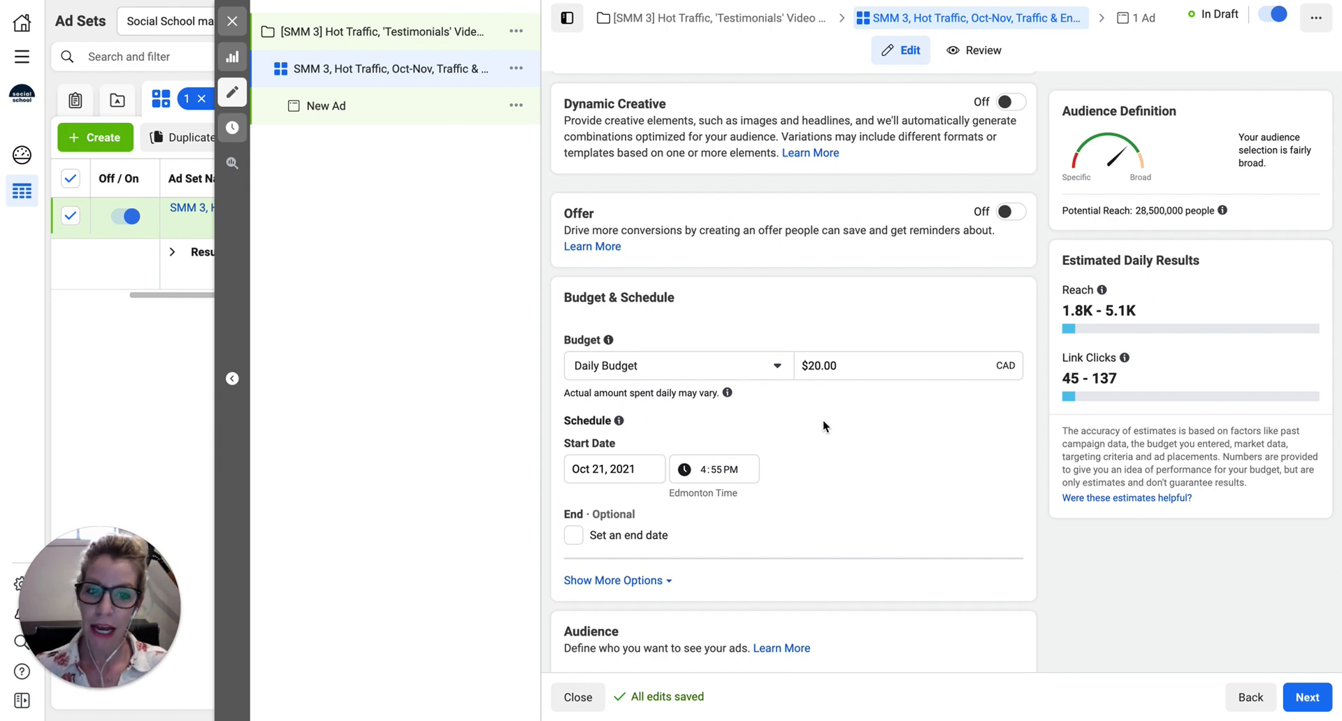
pyautogui.scroll(1, 824, 422)
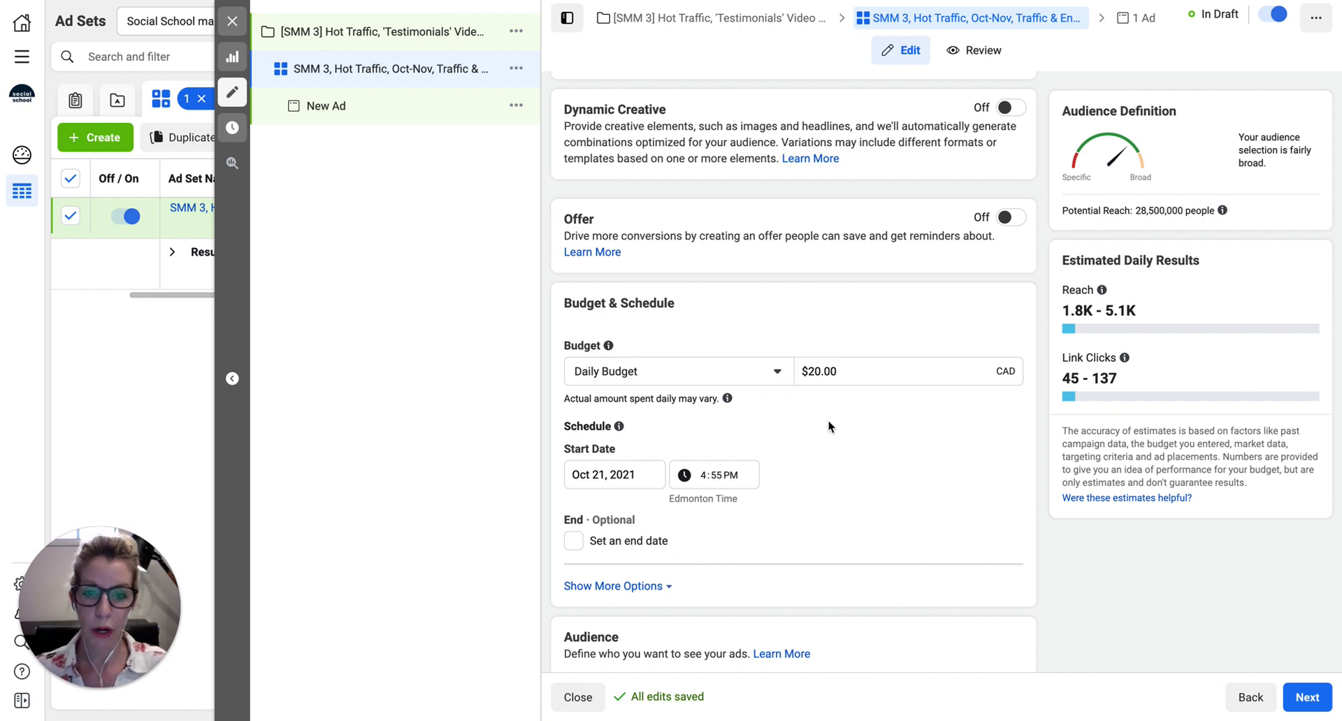
pyautogui.click(607, 473)
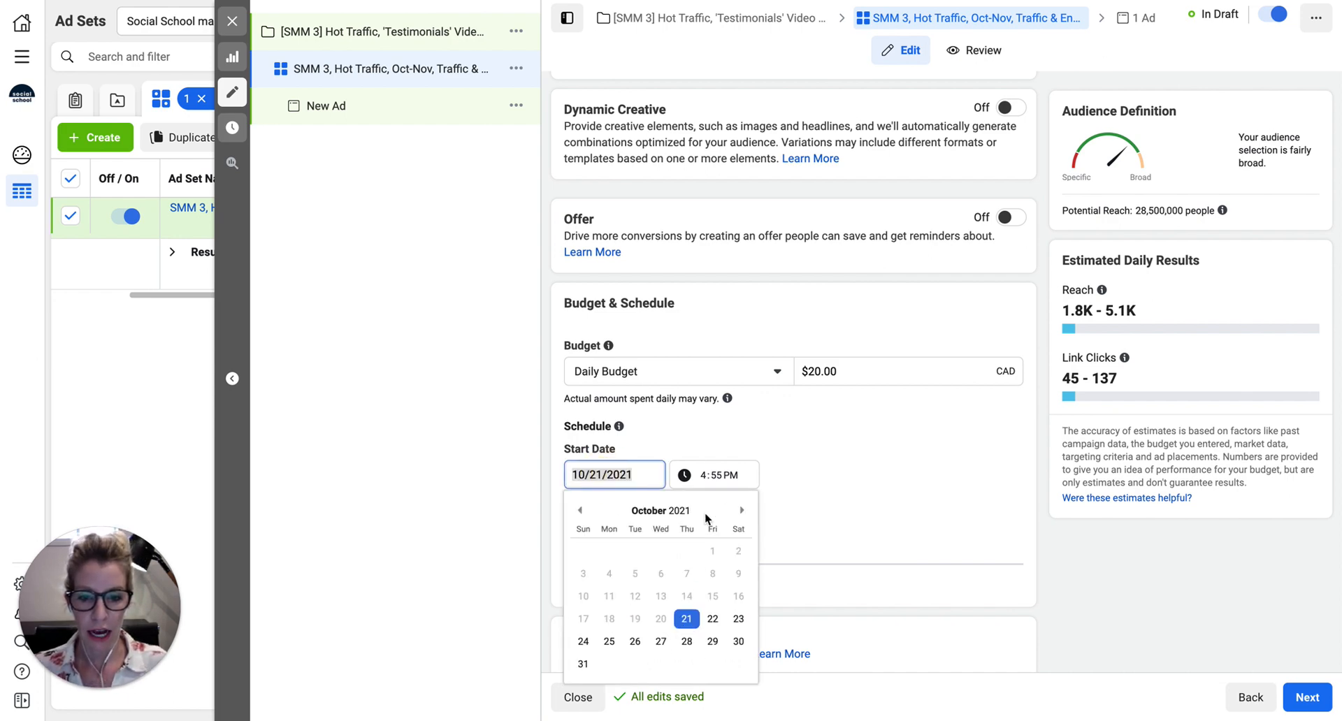
pyautogui.click(713, 618)
pyautogui.click(708, 476)
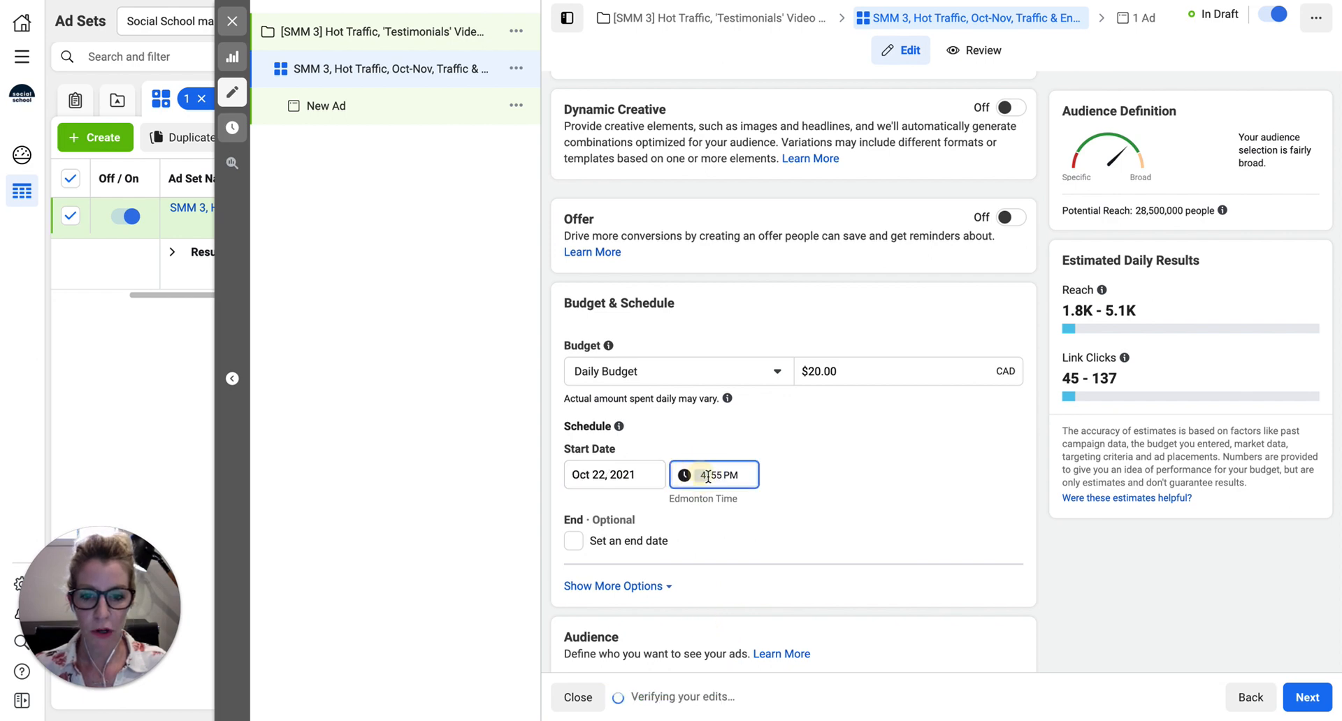
pyautogui.write('1:')
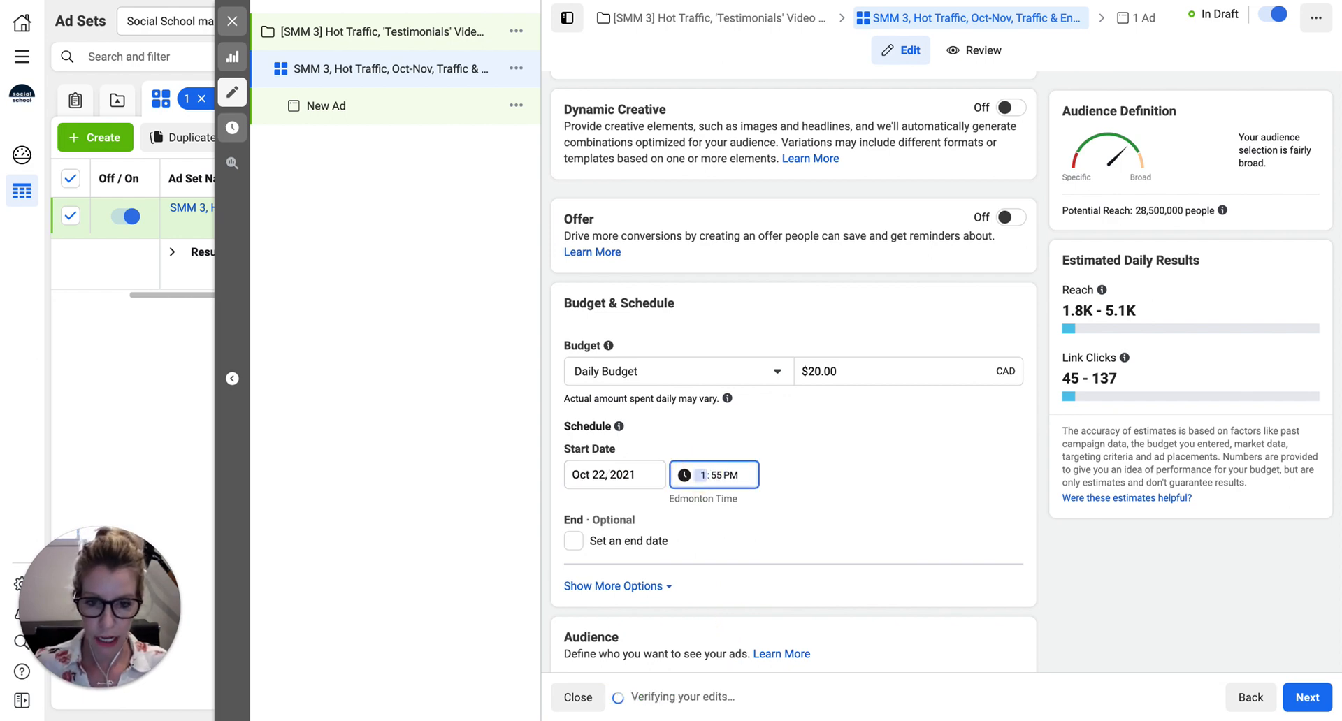
pyautogui.write('00')
pyautogui.click(732, 478)
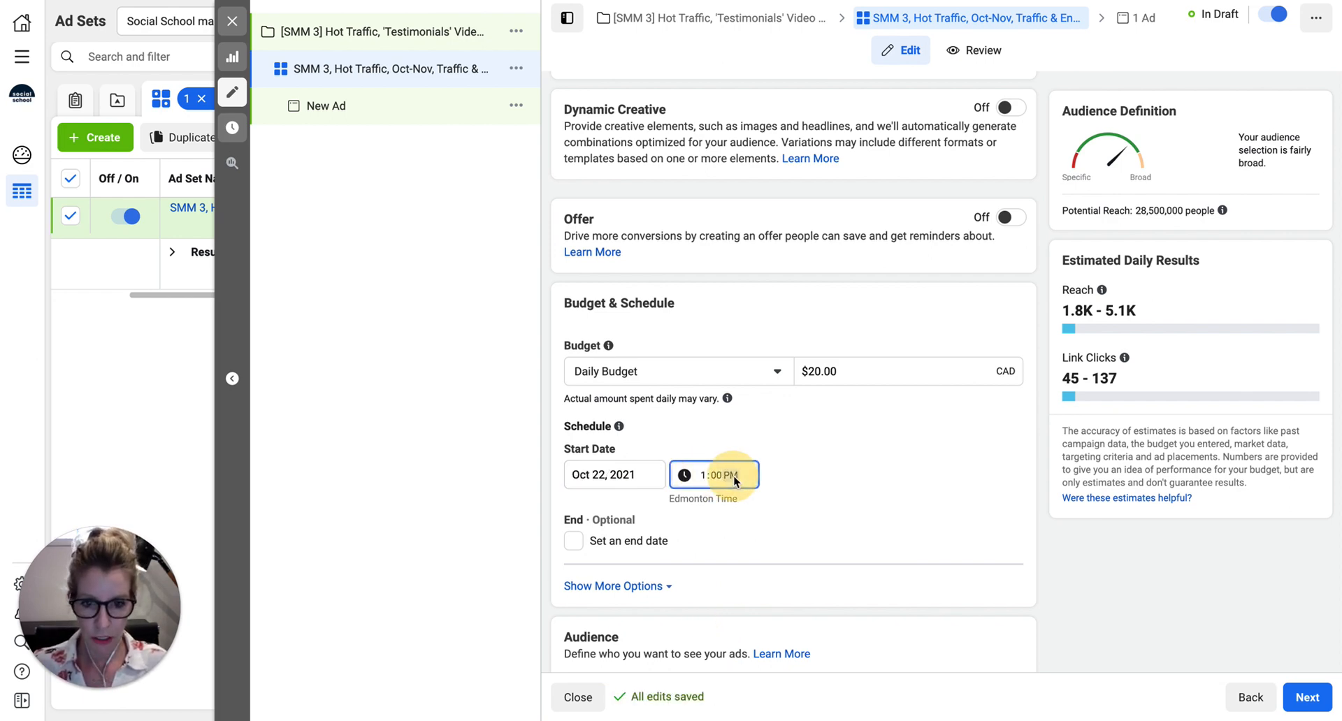
pyautogui.write('a')
pyautogui.click(816, 526)
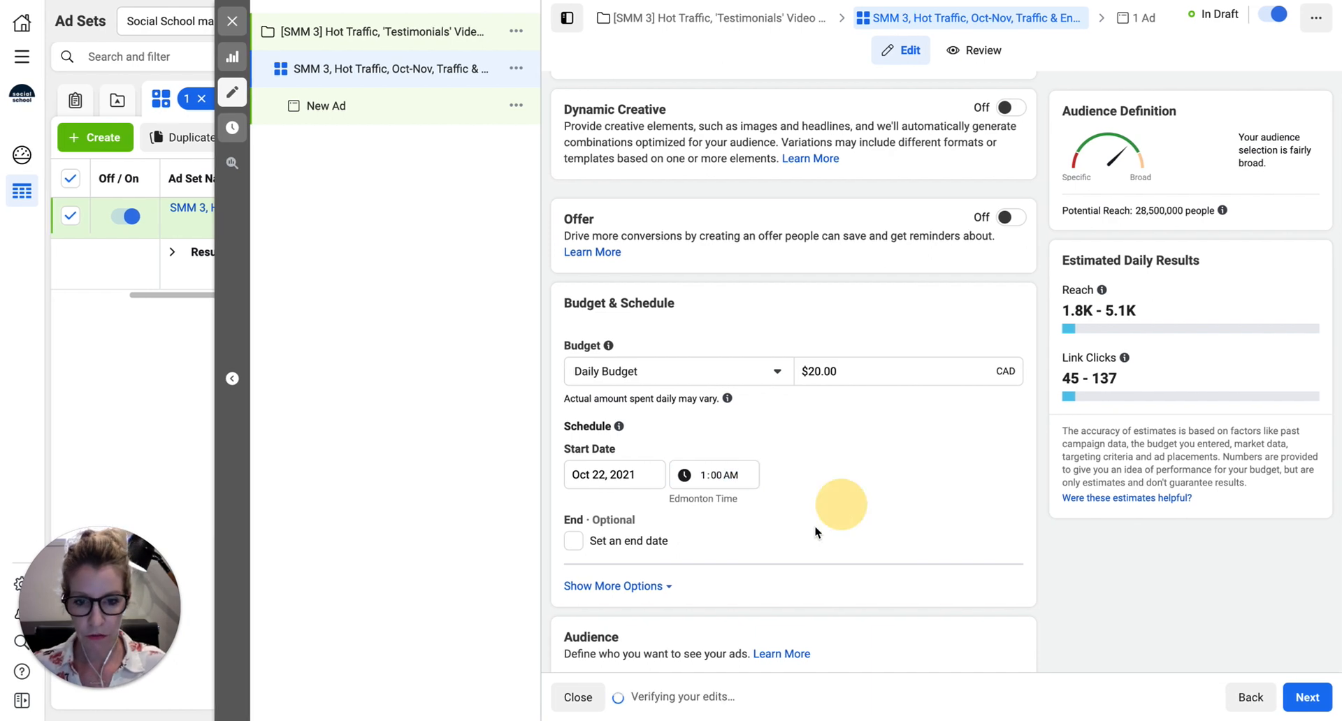
# Step: Enable an end date for the ad set and set it to Nov 14, 2021 at 12:00 PM
pyautogui.click(573, 542)
pyautogui.click(601, 578)
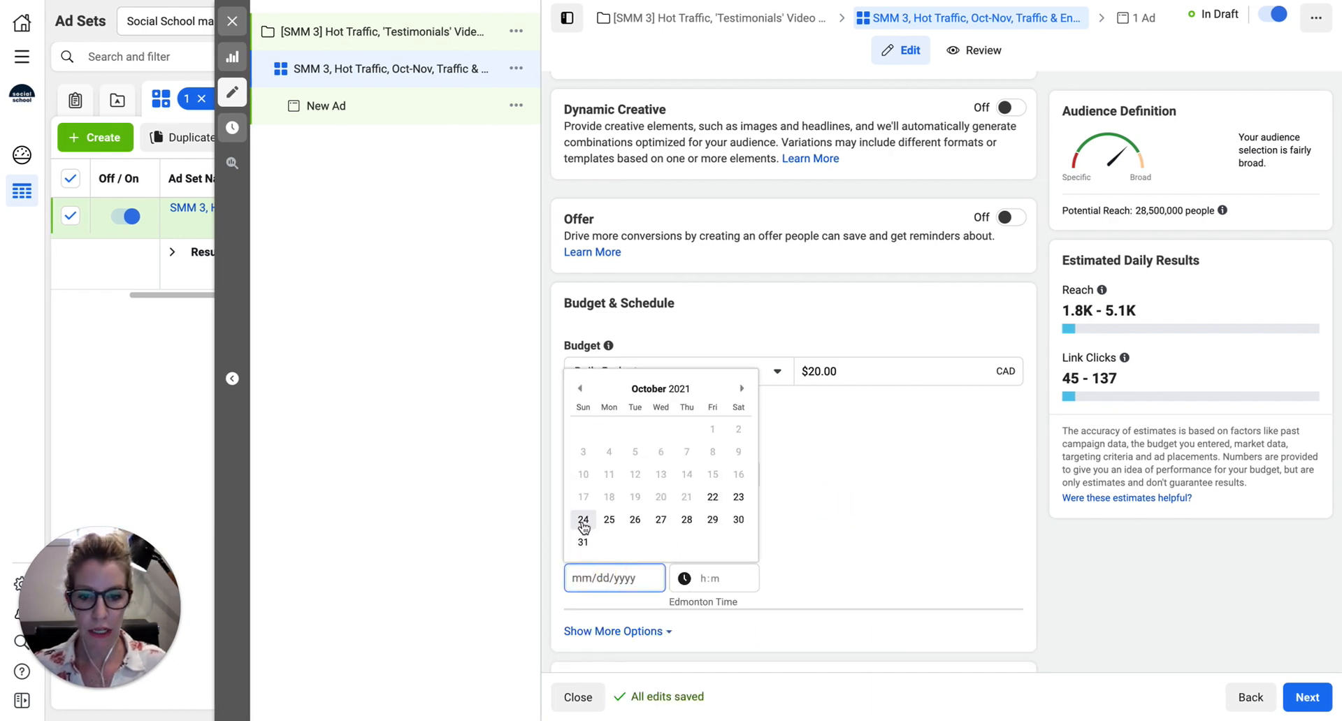
pyautogui.click(742, 389)
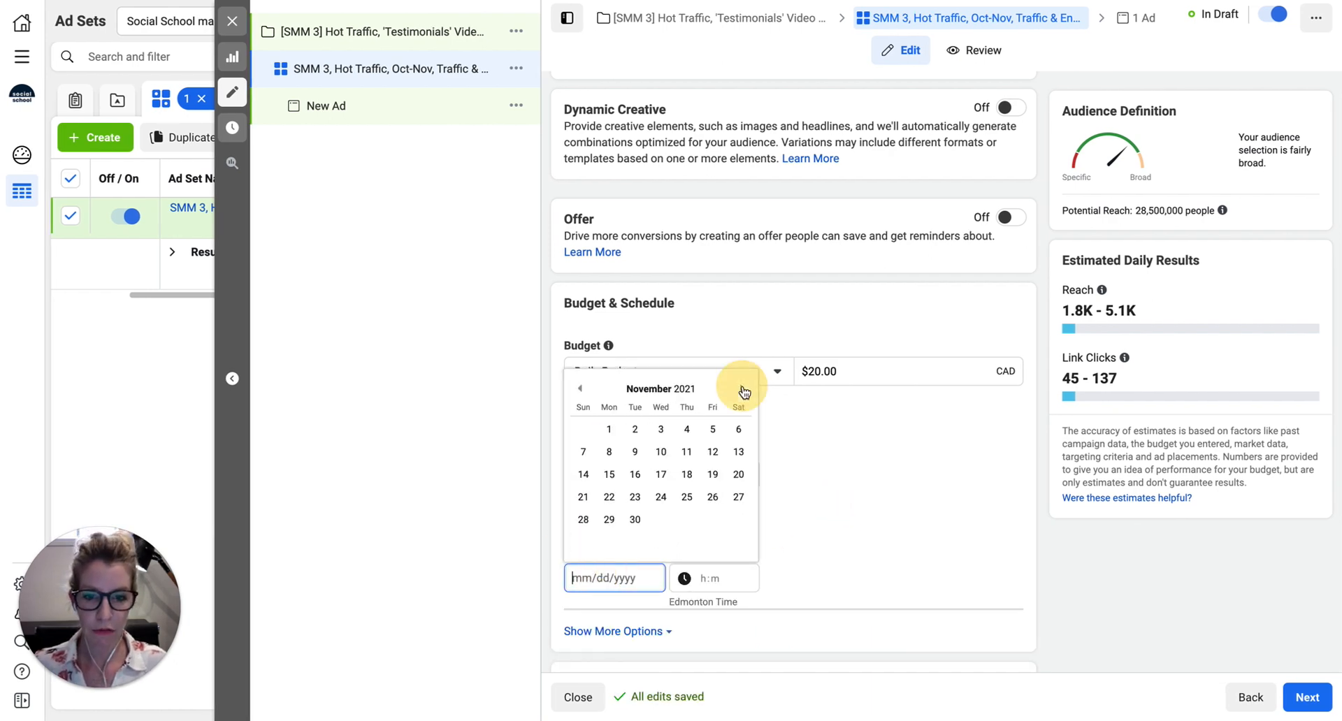
pyautogui.click(584, 476)
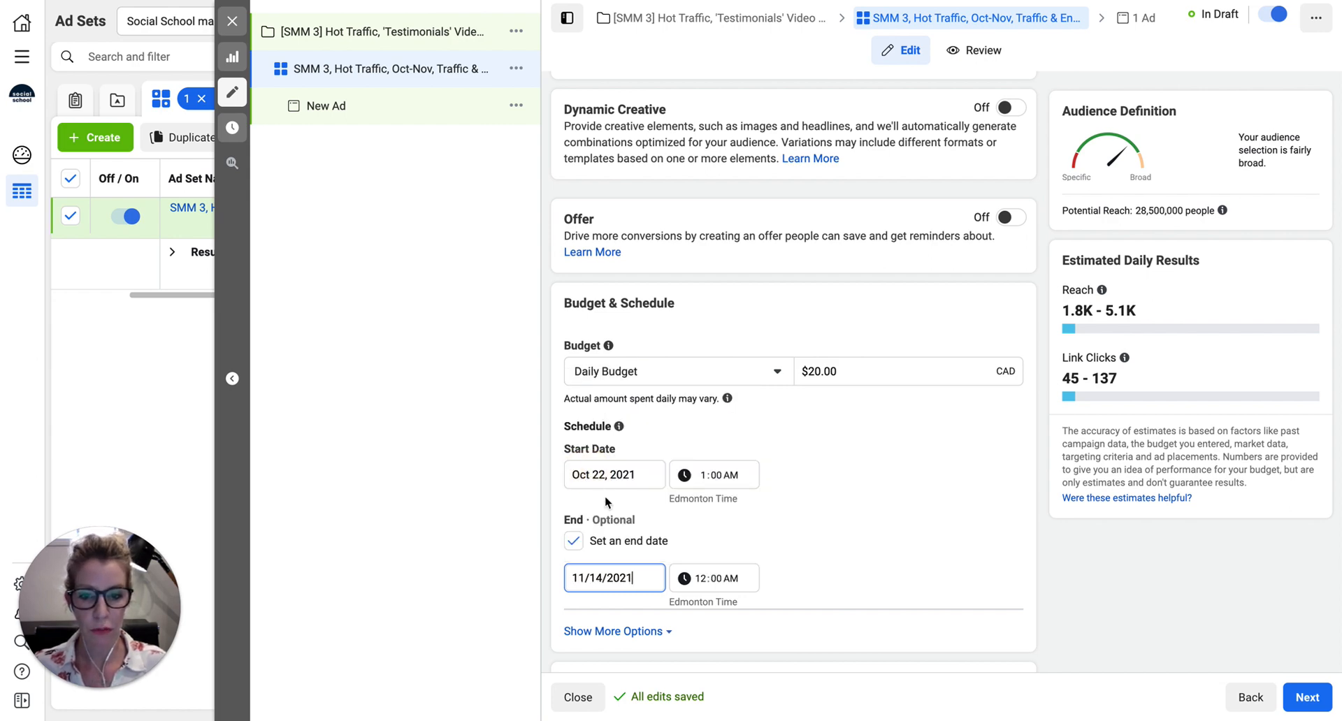
pyautogui.click(728, 579)
pyautogui.write('p')
pyautogui.click(841, 563)
# Step: Browse the existing custom audiences and the saved audiences for one suited to hot traffic
pyautogui.scroll(-1, 839, 495)
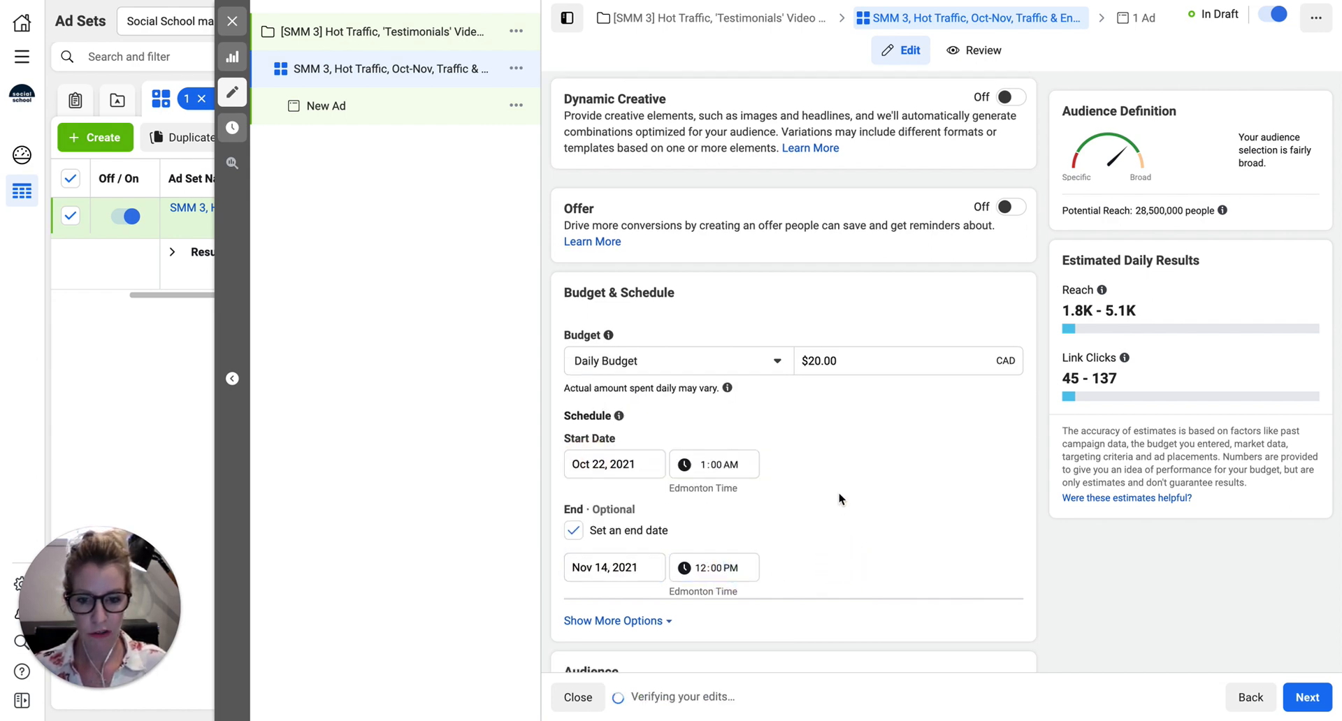
pyautogui.scroll(-5, 839, 496)
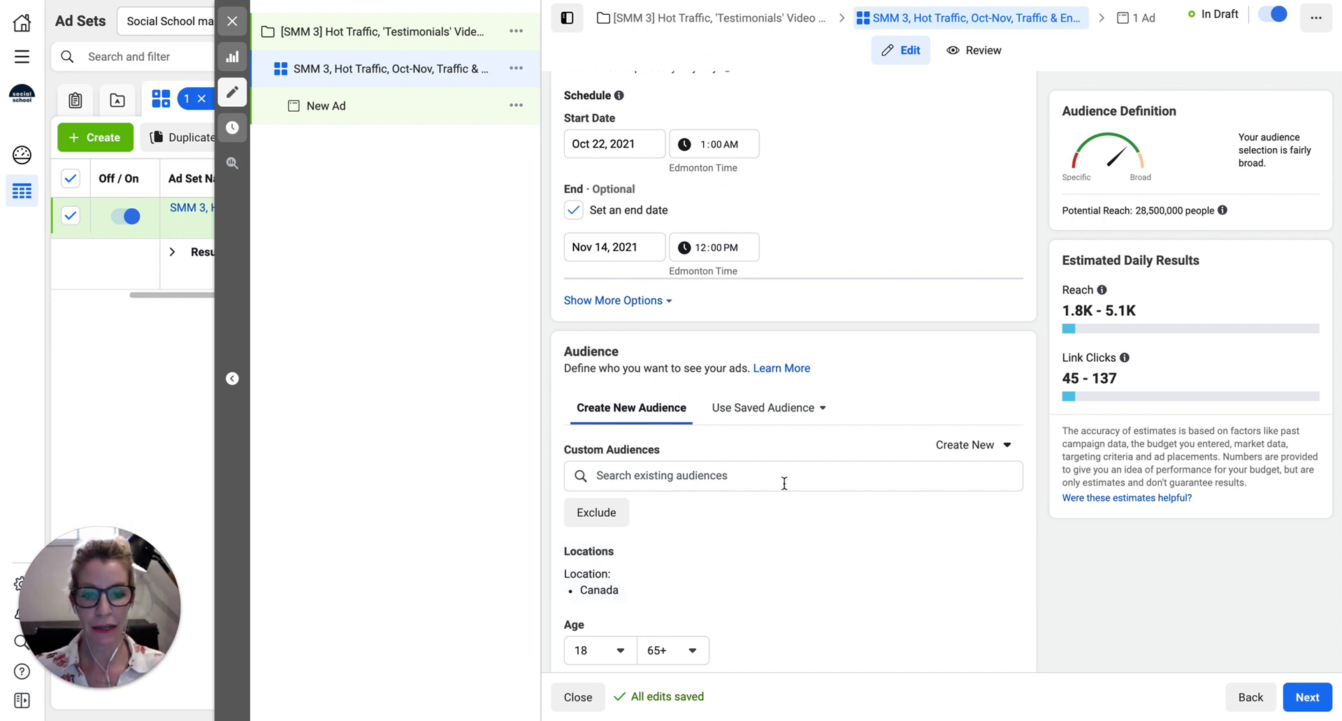
pyautogui.scroll(-3, 769, 475)
pyautogui.click(620, 274)
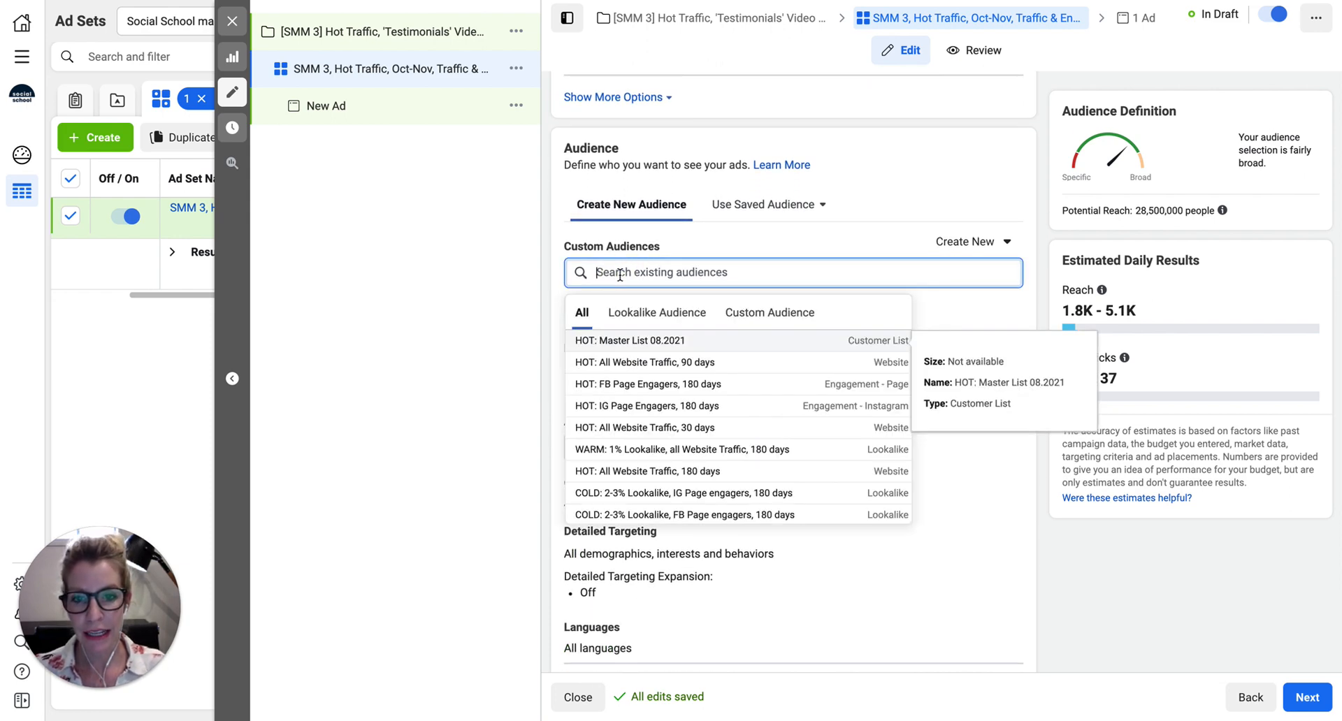
pyautogui.click(763, 204)
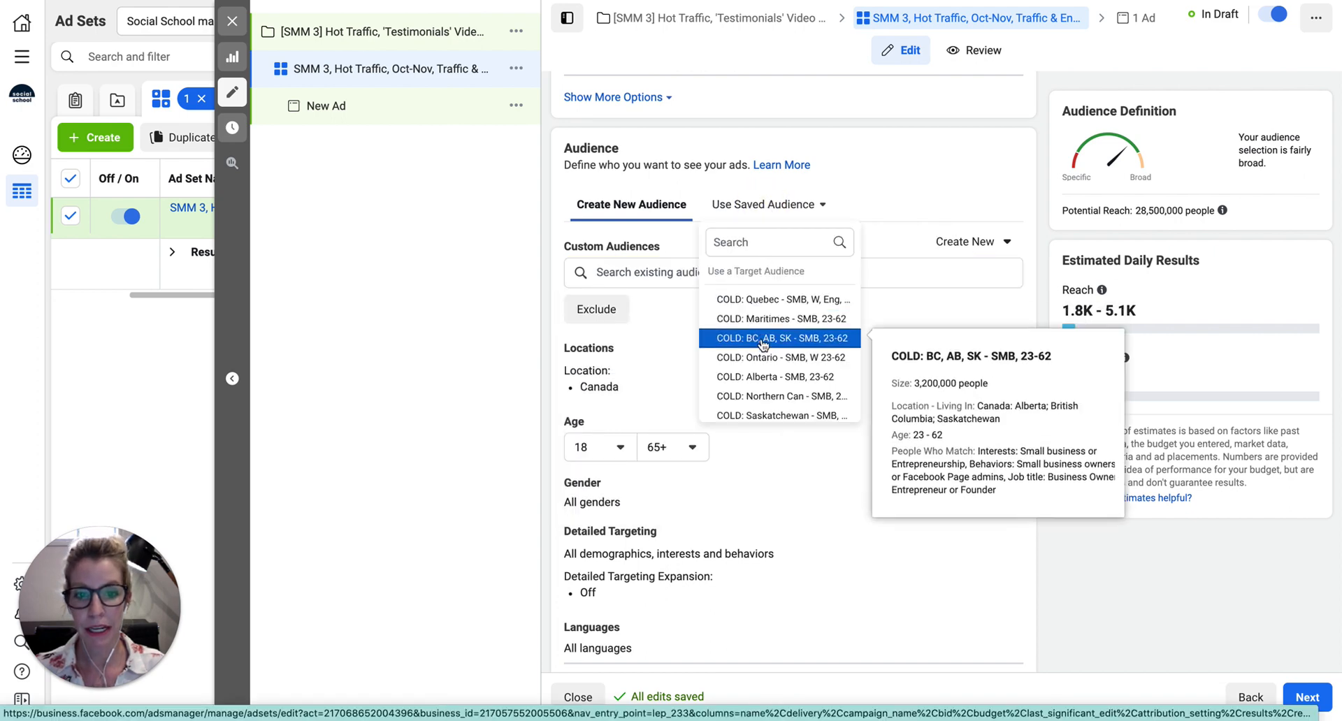
pyautogui.scroll(-3, 769, 367)
pyautogui.scroll(5, 767, 367)
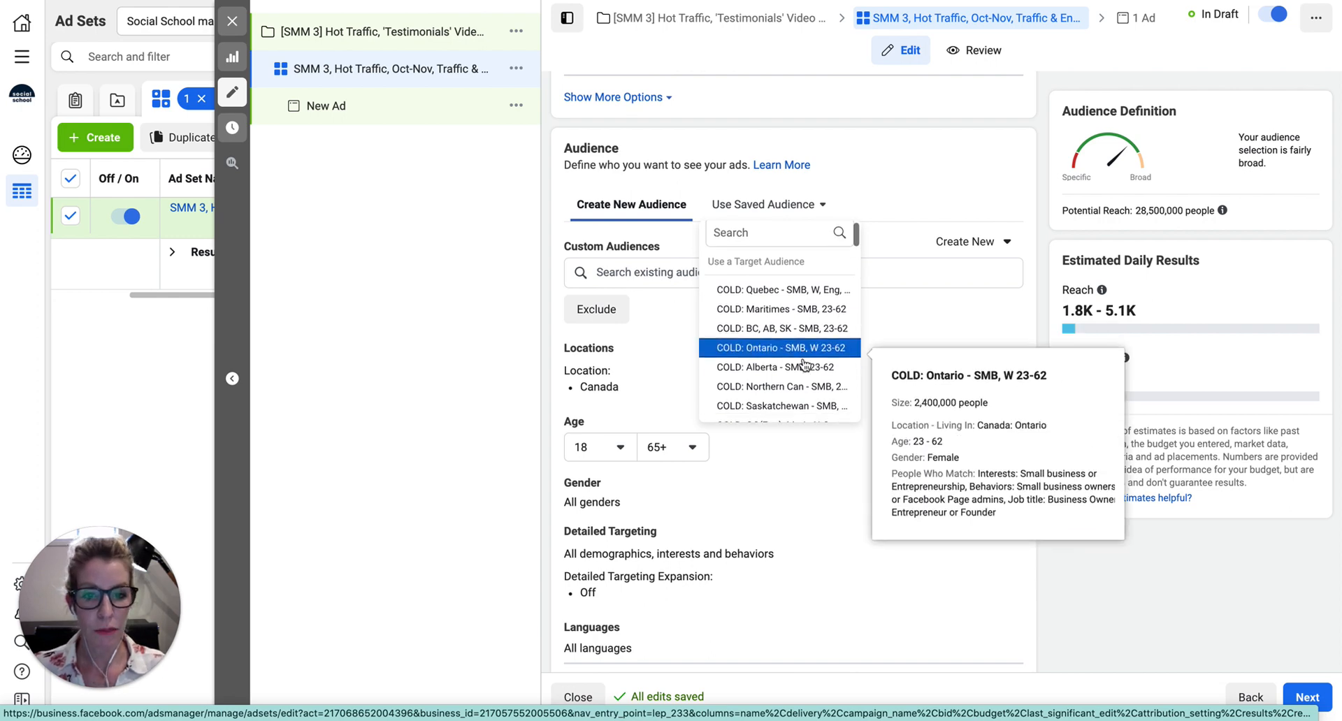
pyautogui.scroll(-5, 758, 314)
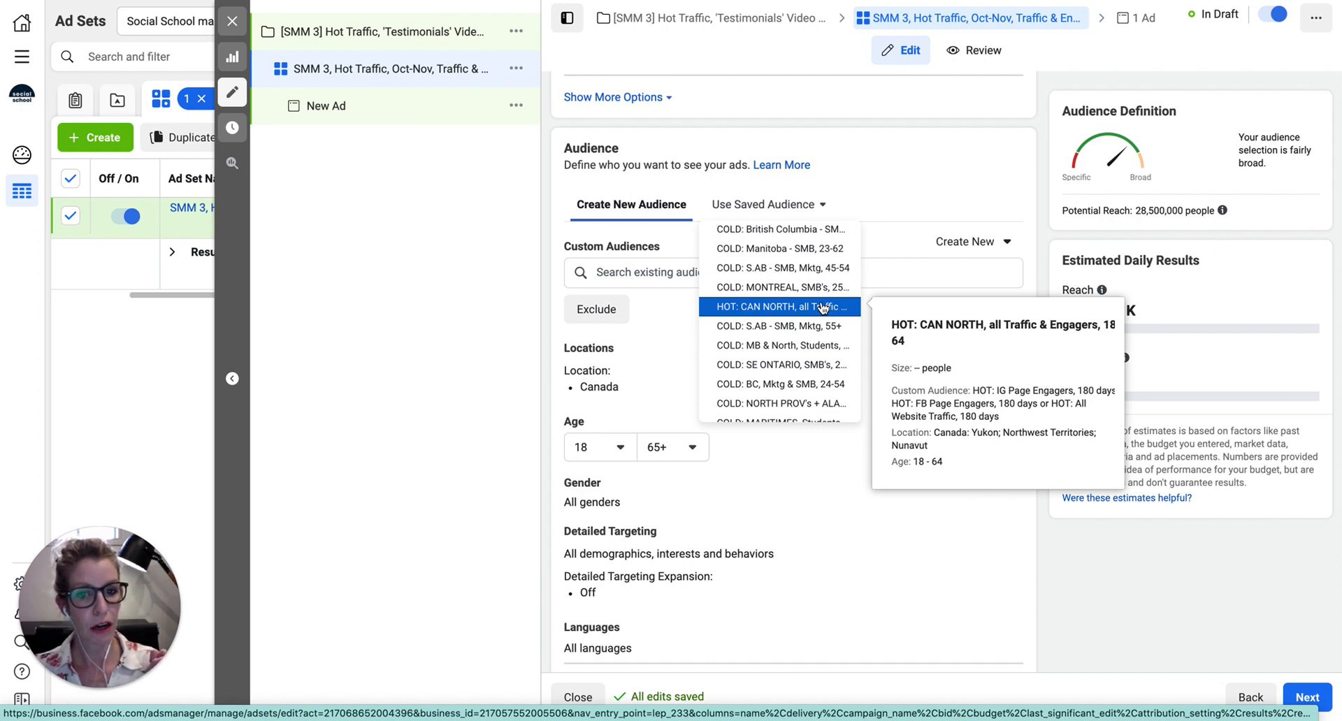
# Step: Search the existing custom audiences for "hot can" and clear the search text
pyautogui.click(641, 273)
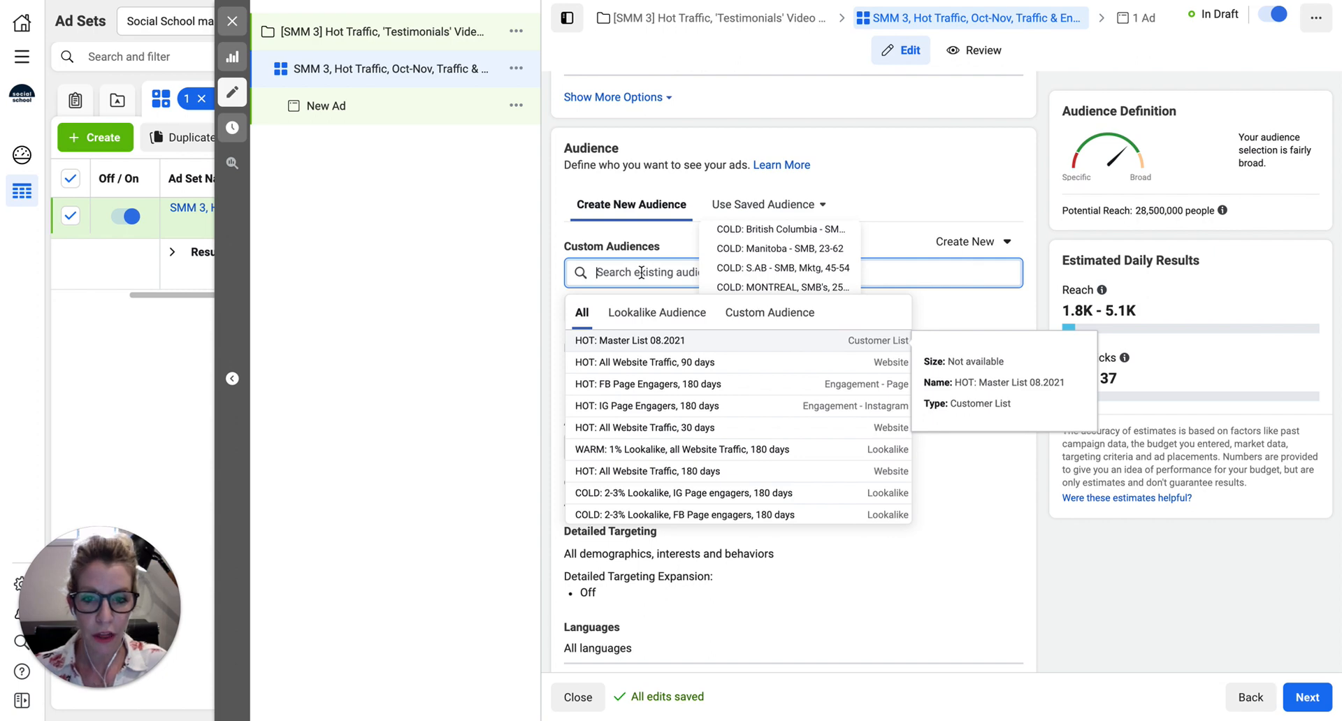
pyautogui.write('hot can')
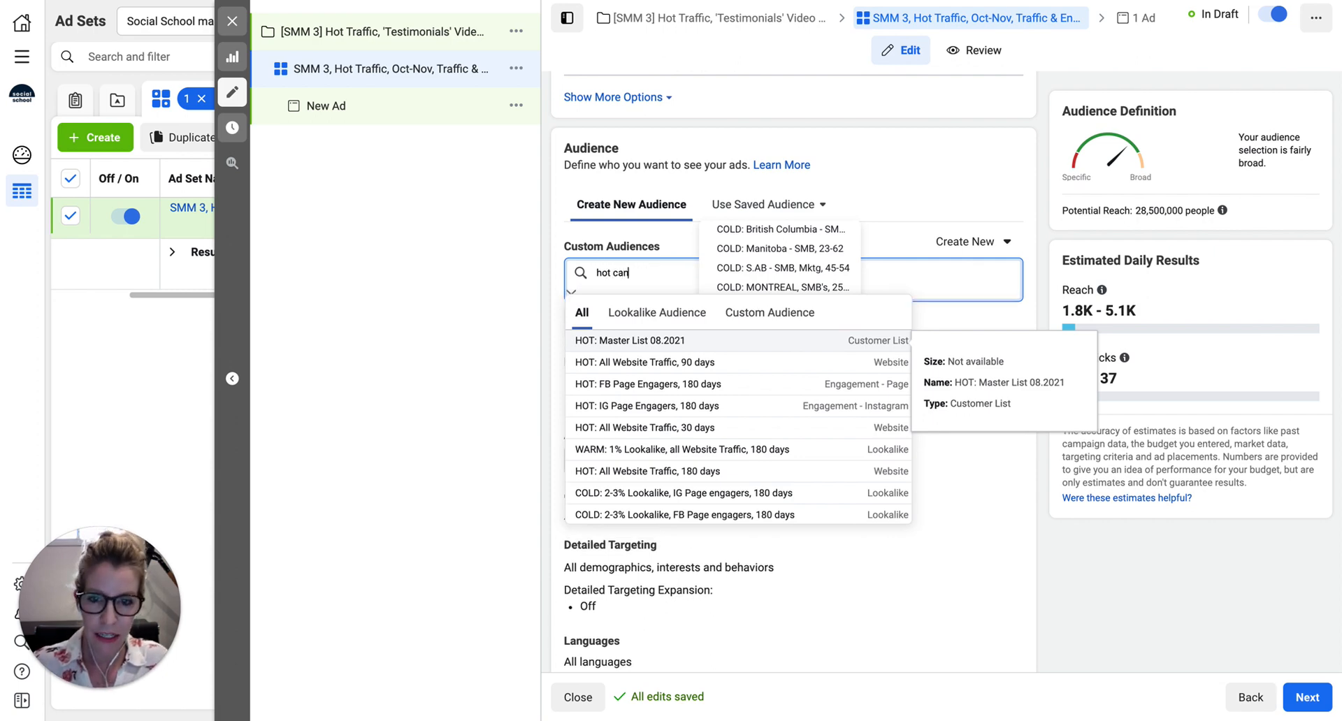
pyautogui.press('BackSpace')
pyautogui.press('BackSpace')
pyautogui.press('BackSpace')
pyautogui.press('BackSpace')
pyautogui.press('BackSpace')
pyautogui.press('BackSpace')
pyautogui.press('BackSpace')
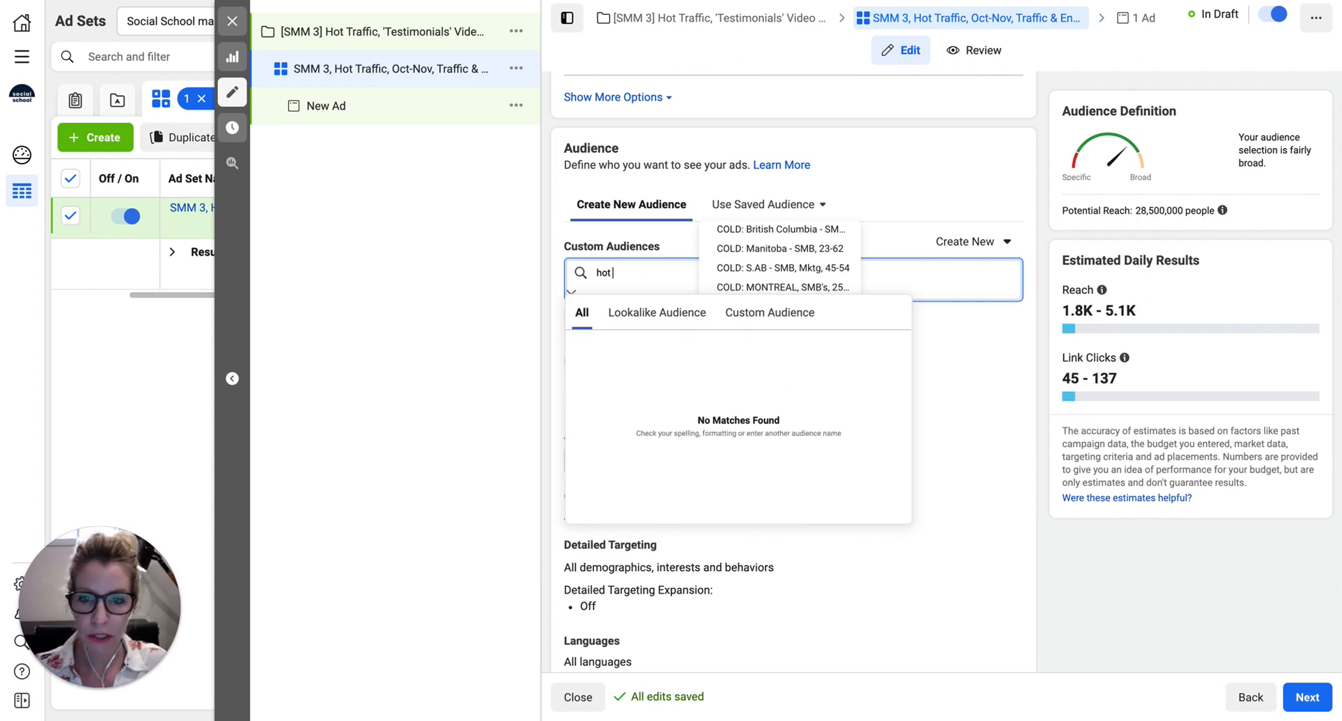
# Step: Search the existing audiences for "CAN", restrict the list to custom audiences, and clear the search text
pyautogui.write('CAN')
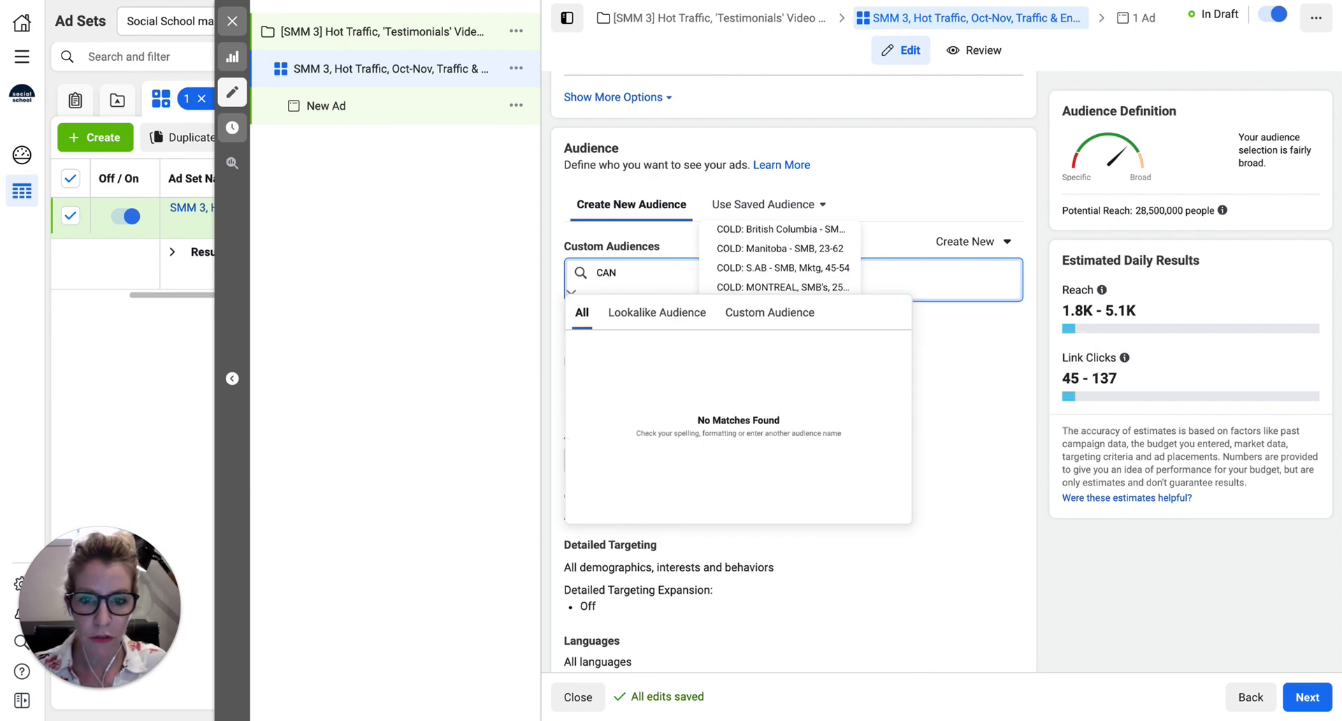
pyautogui.click(742, 312)
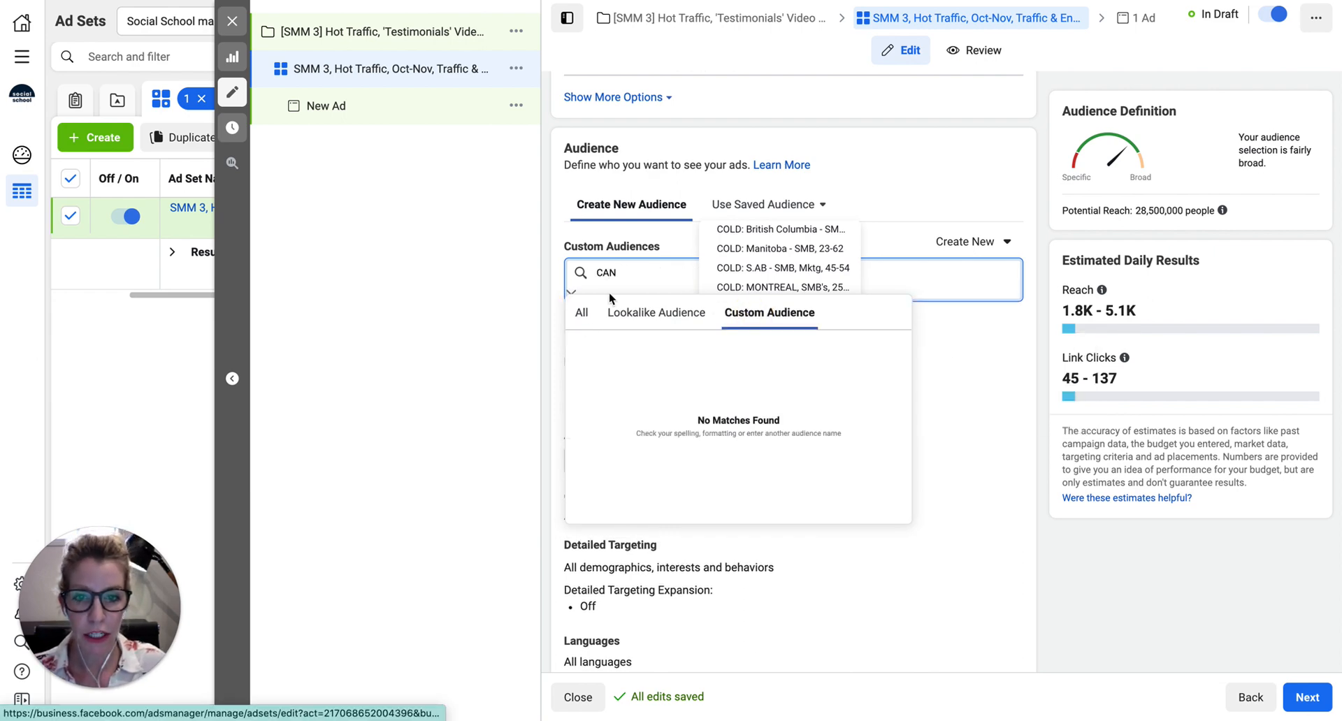
pyautogui.doubleClick(602, 273)
pyautogui.press('BackSpace')
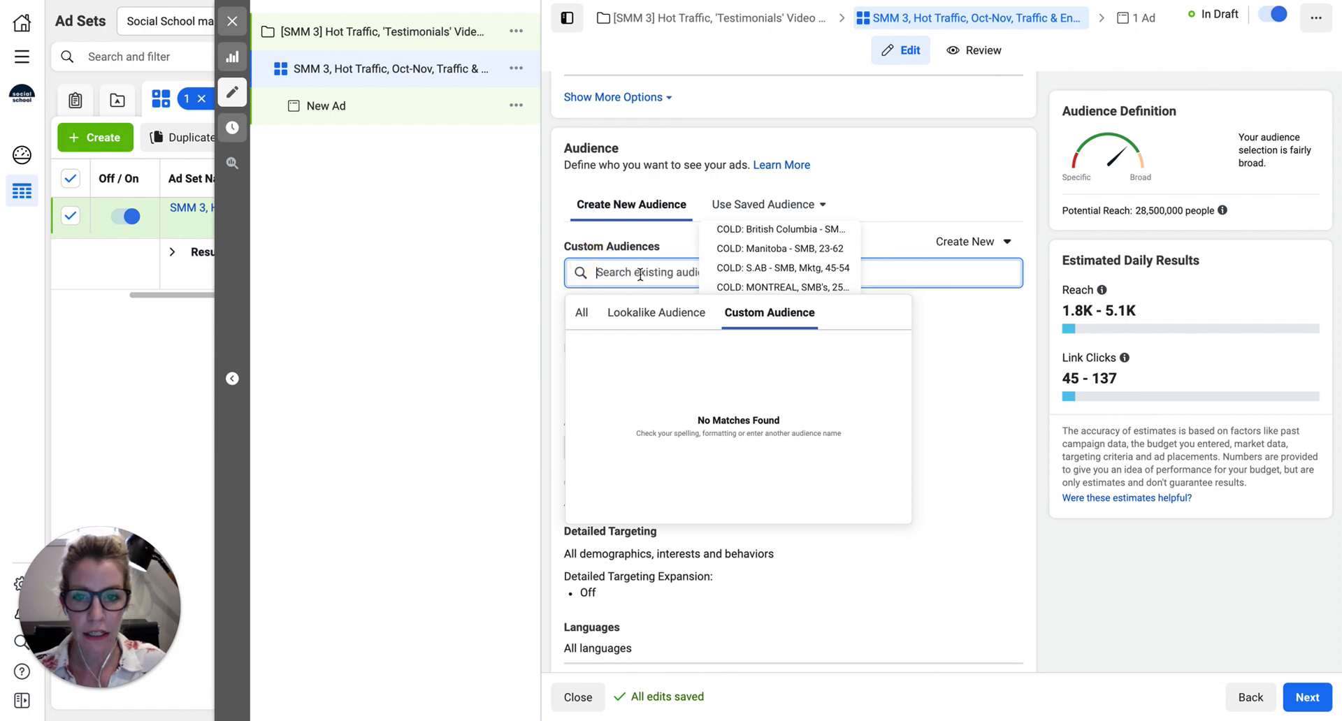
# Step: Add the custom audience "HOT: All Website Traffic, 30 days" to the ad set and close the audience list
pyautogui.scroll(-1, 623, 404)
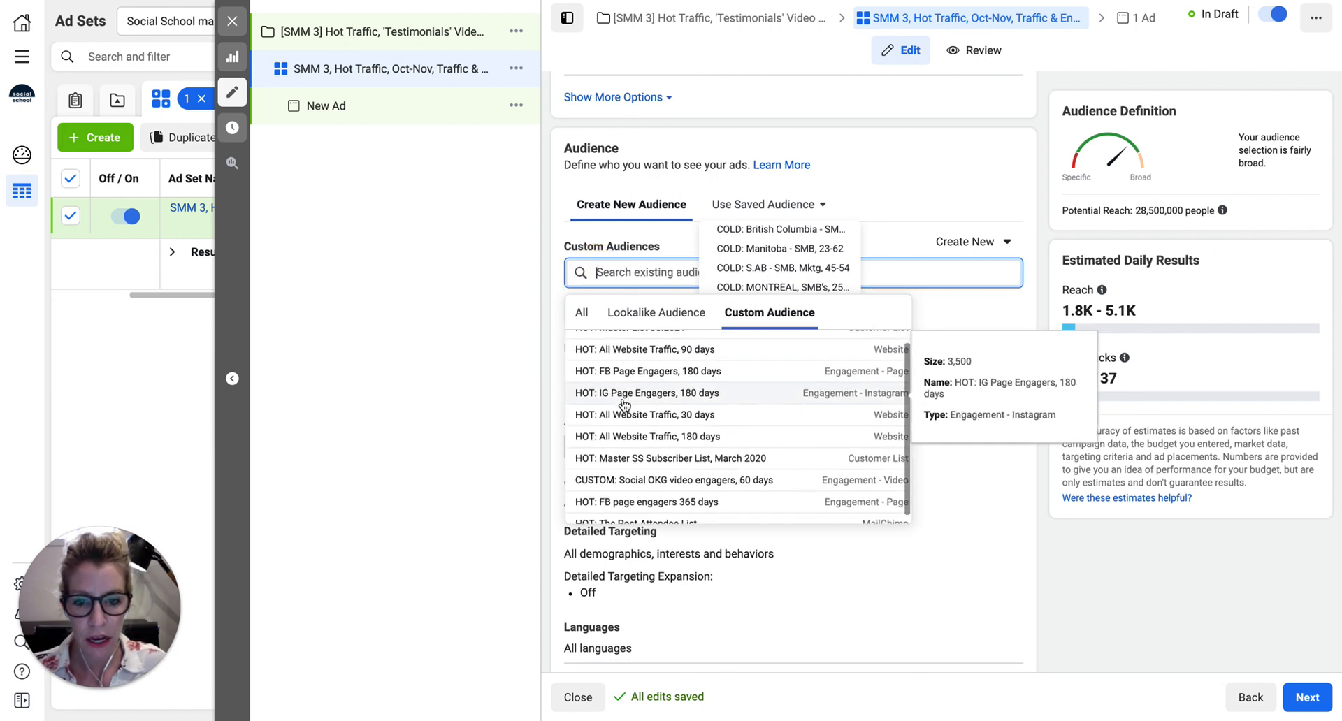
pyautogui.scroll(1, 624, 405)
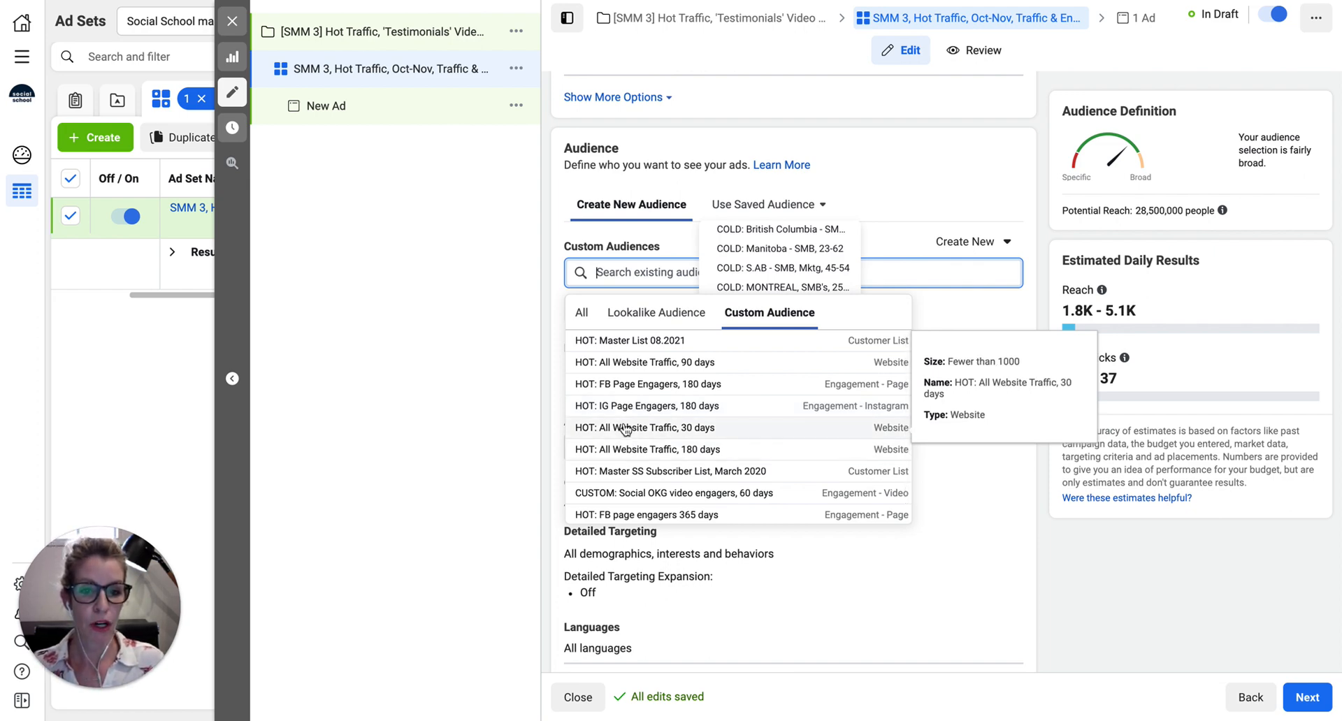
pyautogui.click(625, 428)
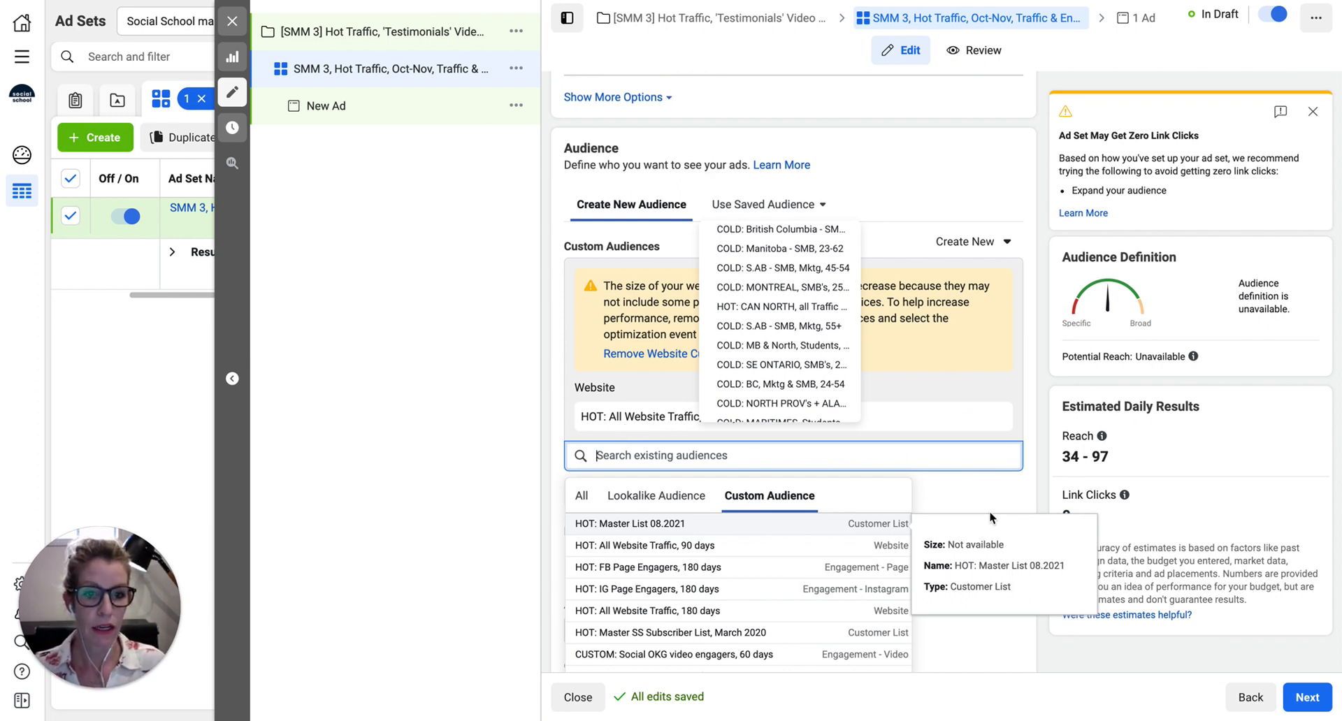
pyautogui.scroll(-4, 959, 493)
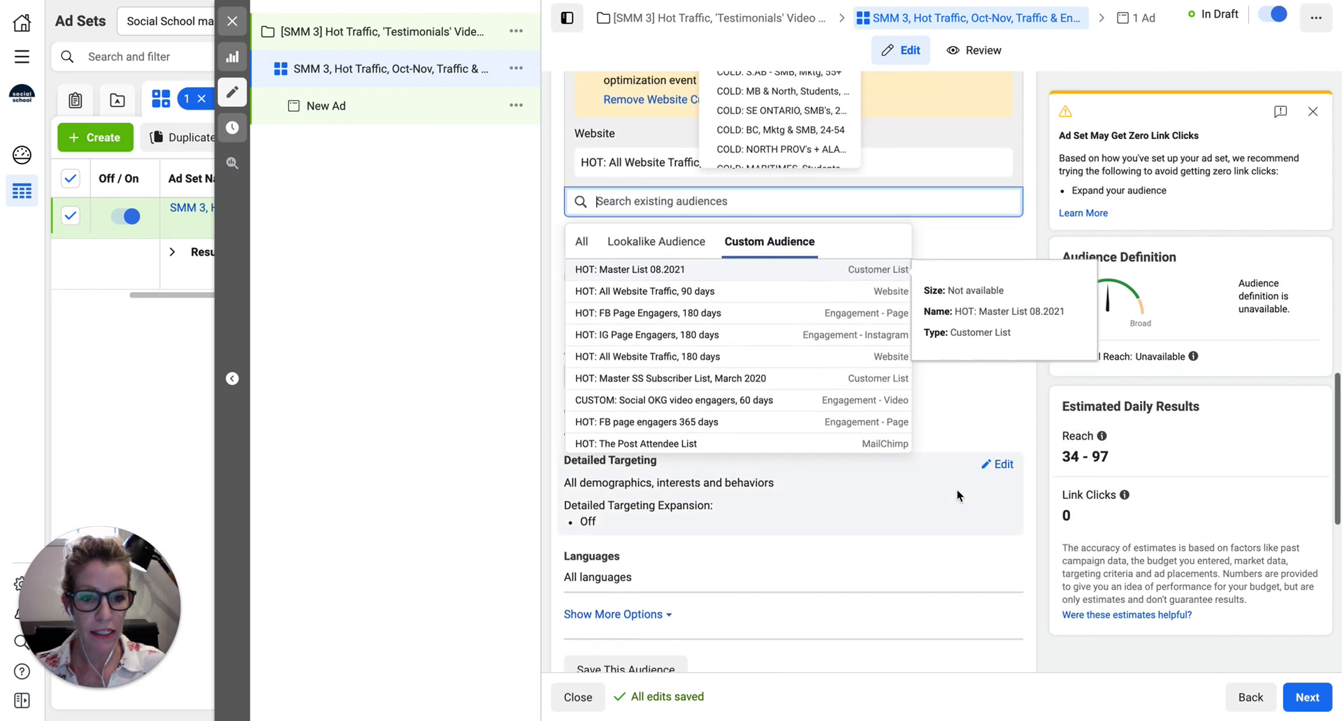
pyautogui.click(949, 542)
pyautogui.scroll(-3, 950, 543)
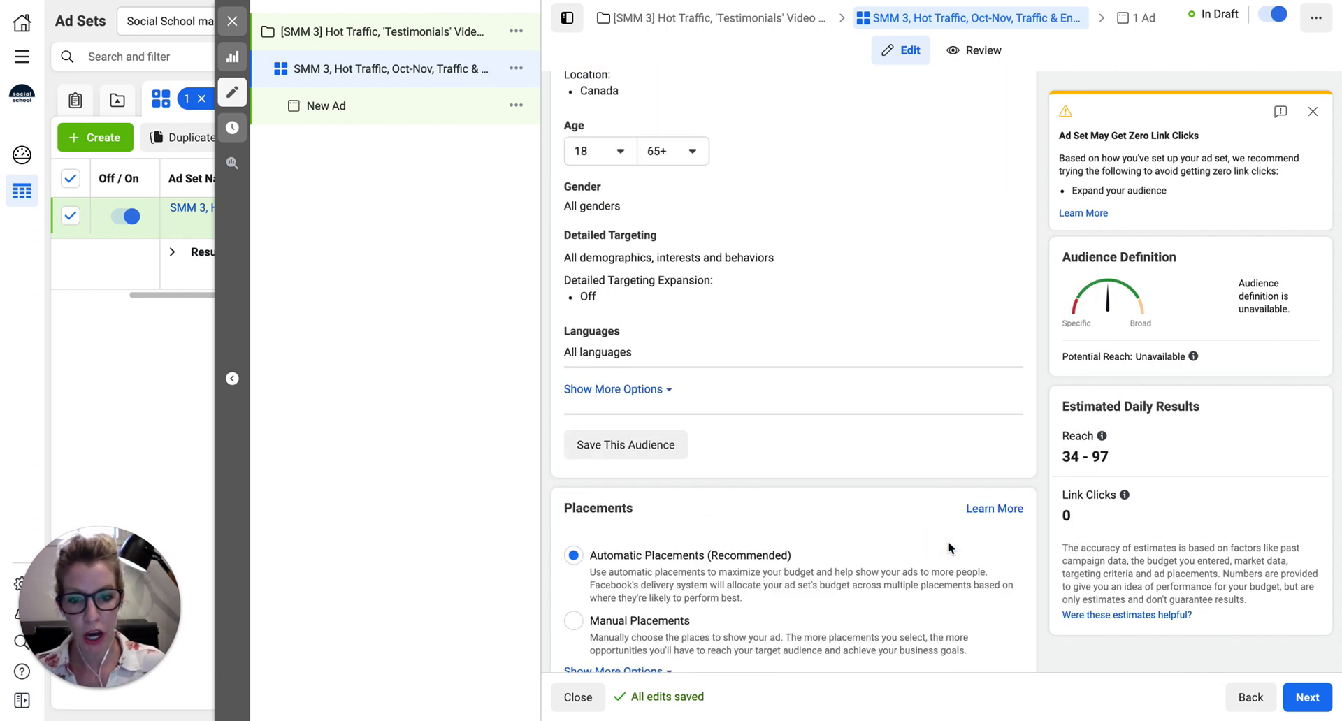
pyautogui.scroll(3, 787, 380)
pyautogui.scroll(3, 787, 379)
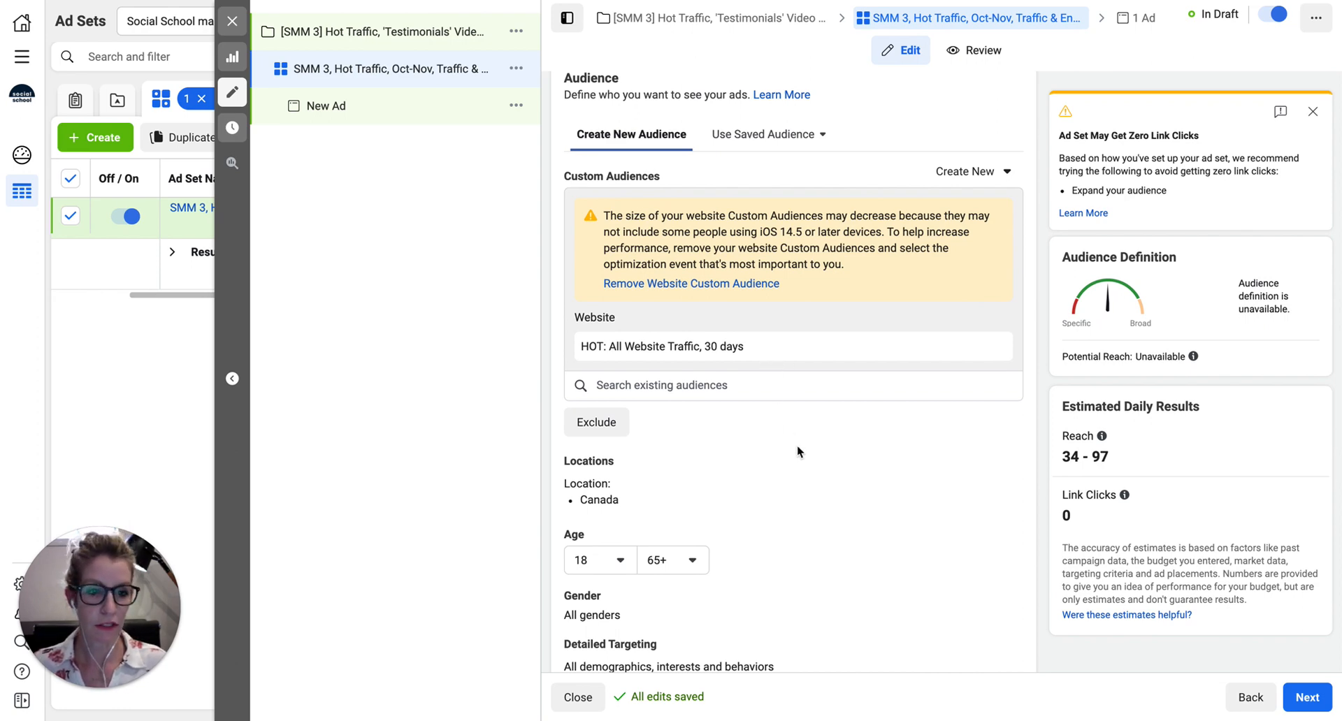
# Step: Set the audience's age range to 20–64 and dismiss the zero link clicks recommendation
pyautogui.scroll(-2, 797, 445)
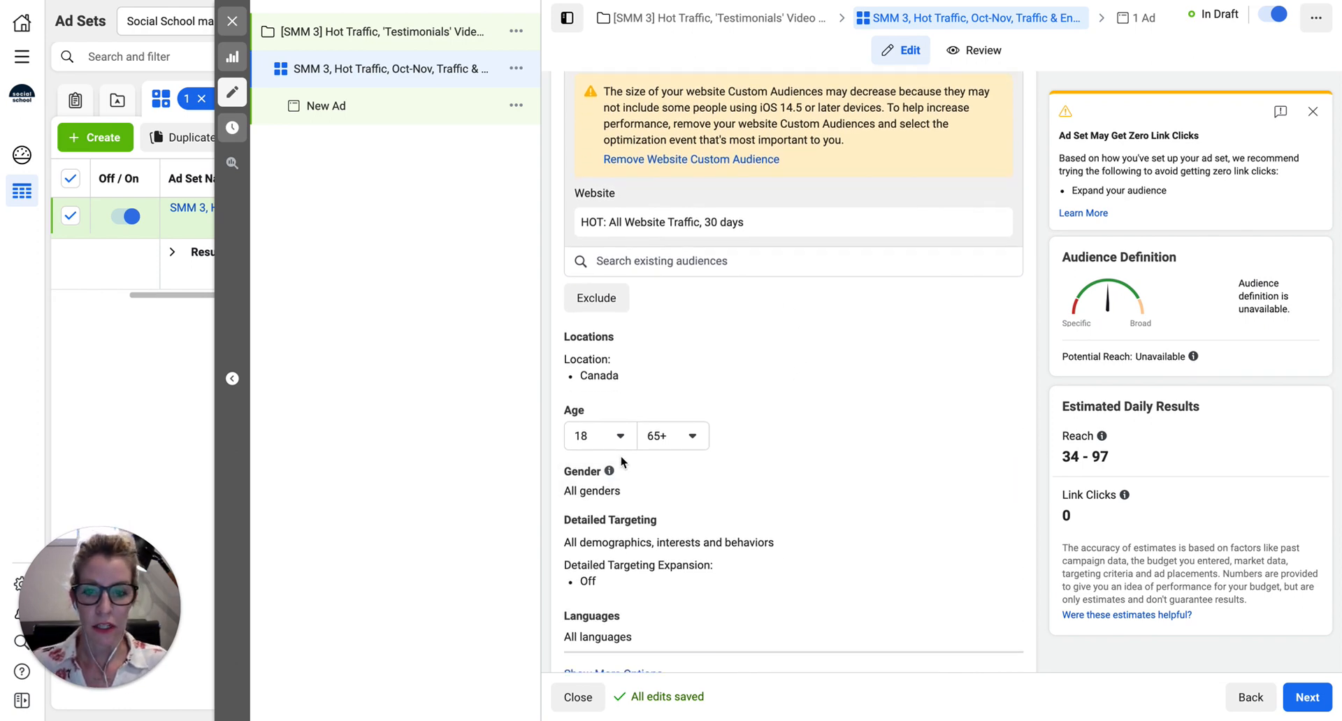
pyautogui.click(613, 440)
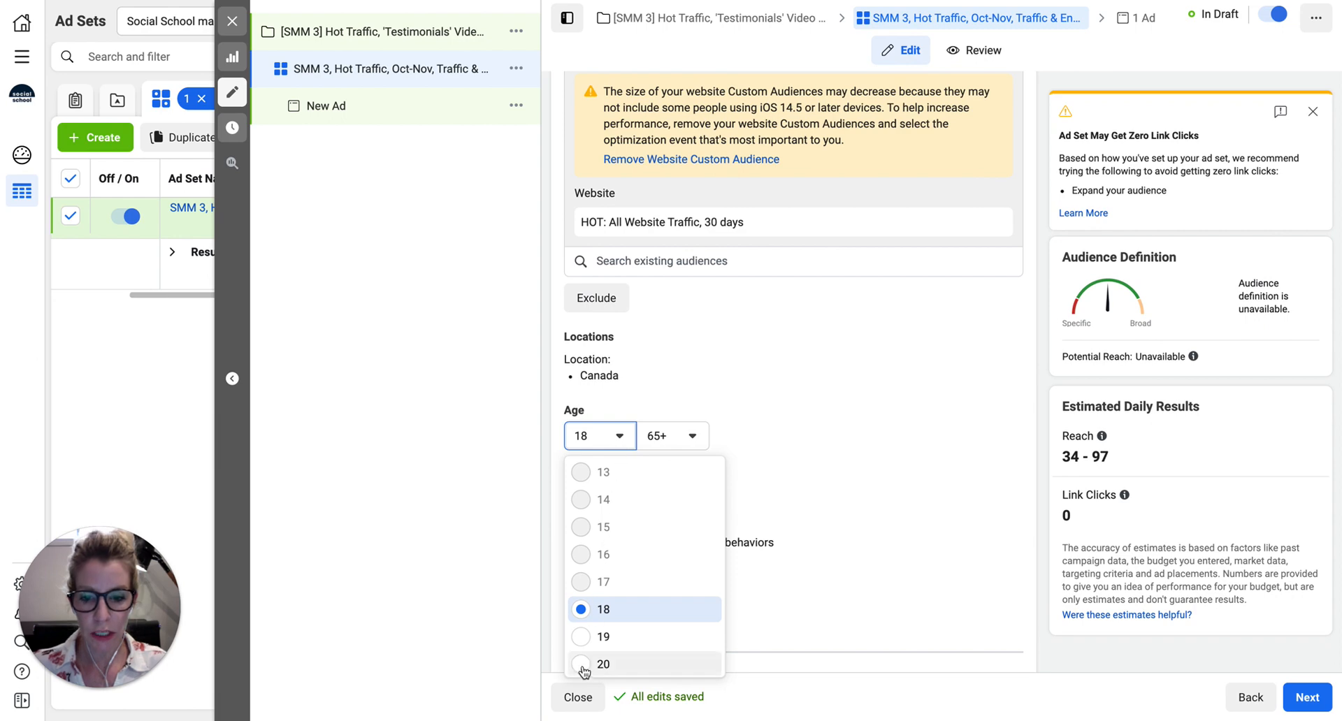
pyautogui.click(580, 664)
pyautogui.click(661, 439)
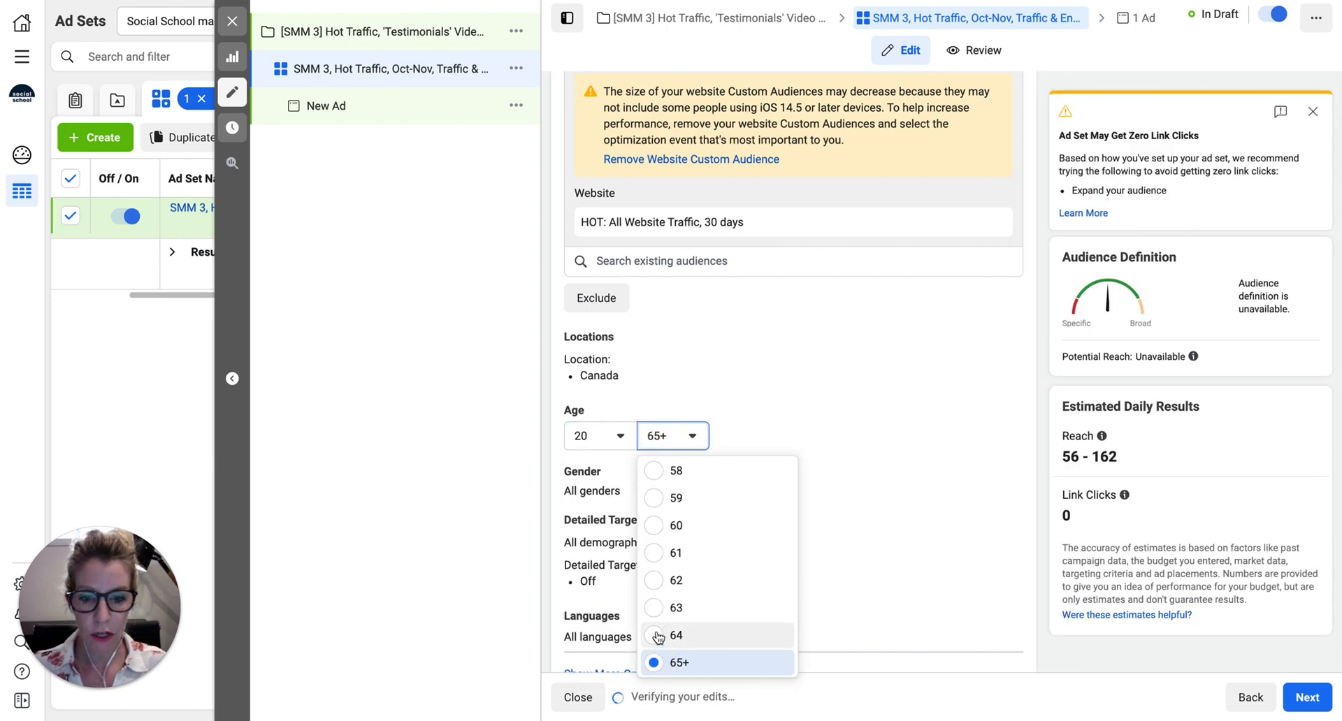
pyautogui.click(659, 634)
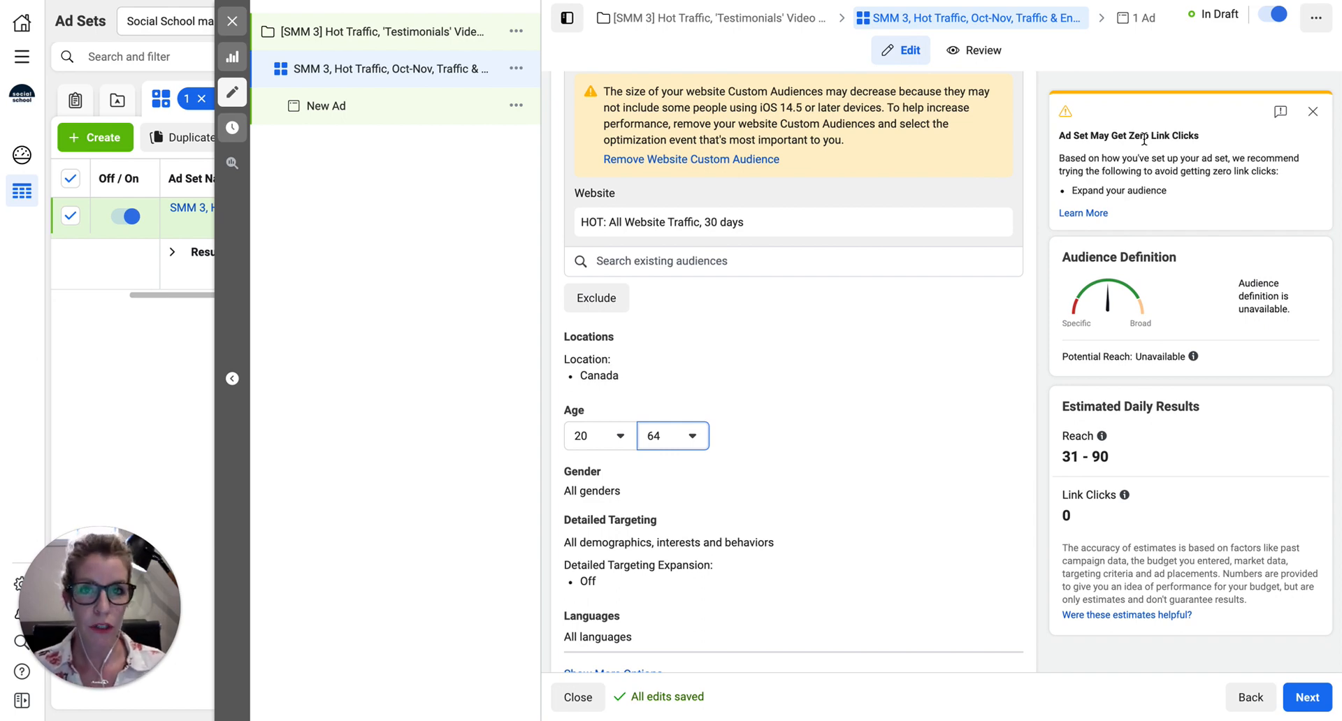
pyautogui.click(1313, 111)
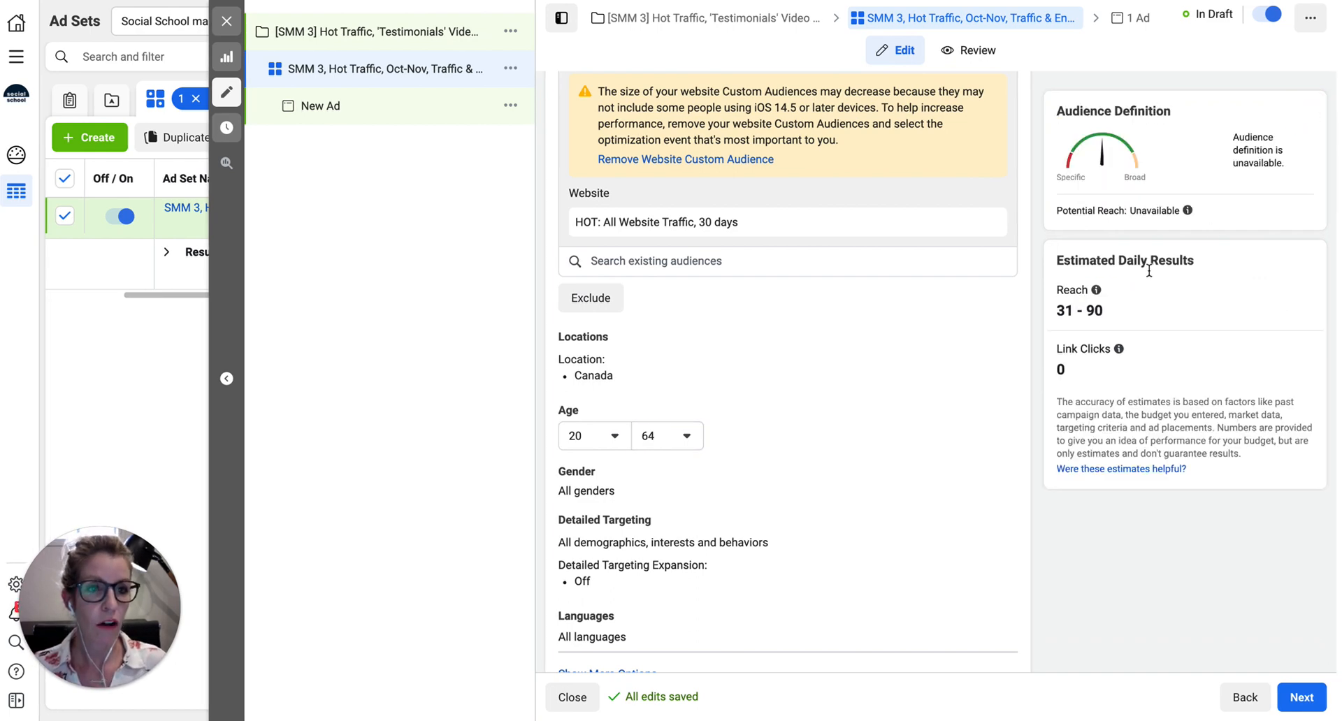
# Step: Review the ad set's placements and its optimization and delivery settings, and continue to the ad
pyautogui.scroll(-4, 951, 405)
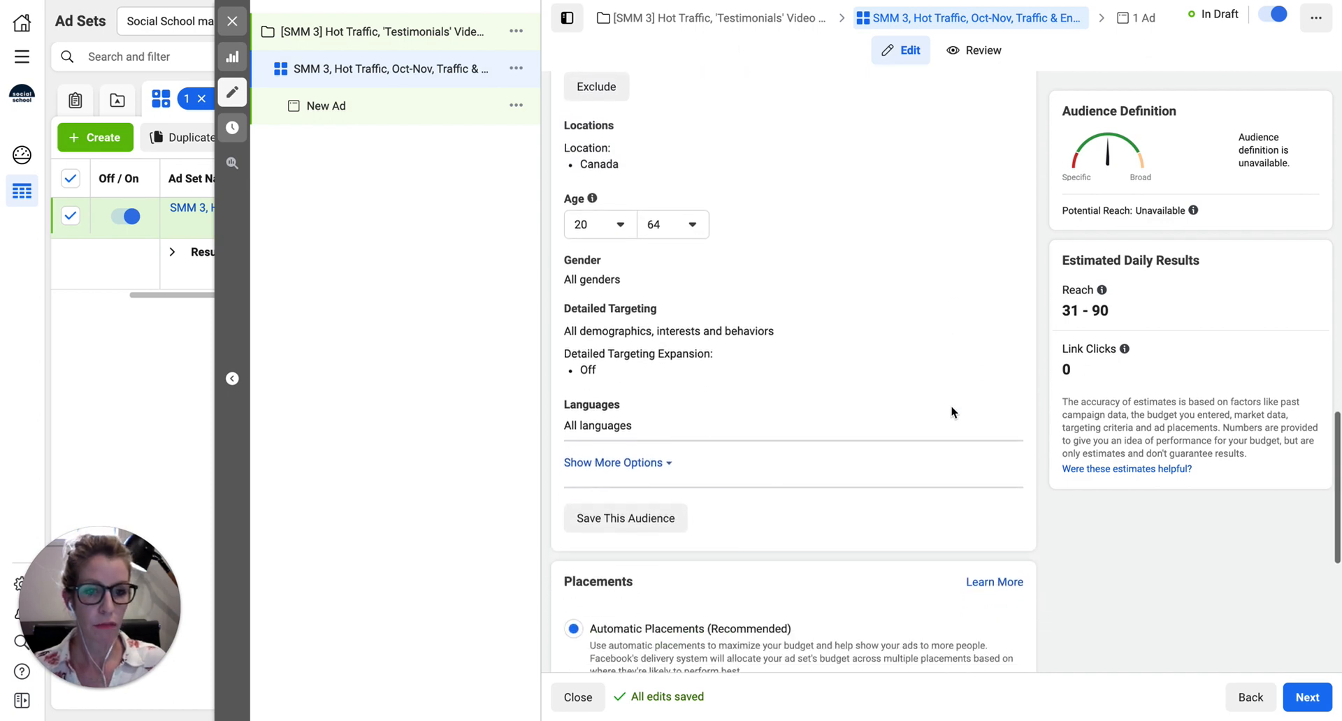
pyautogui.scroll(-5, 948, 406)
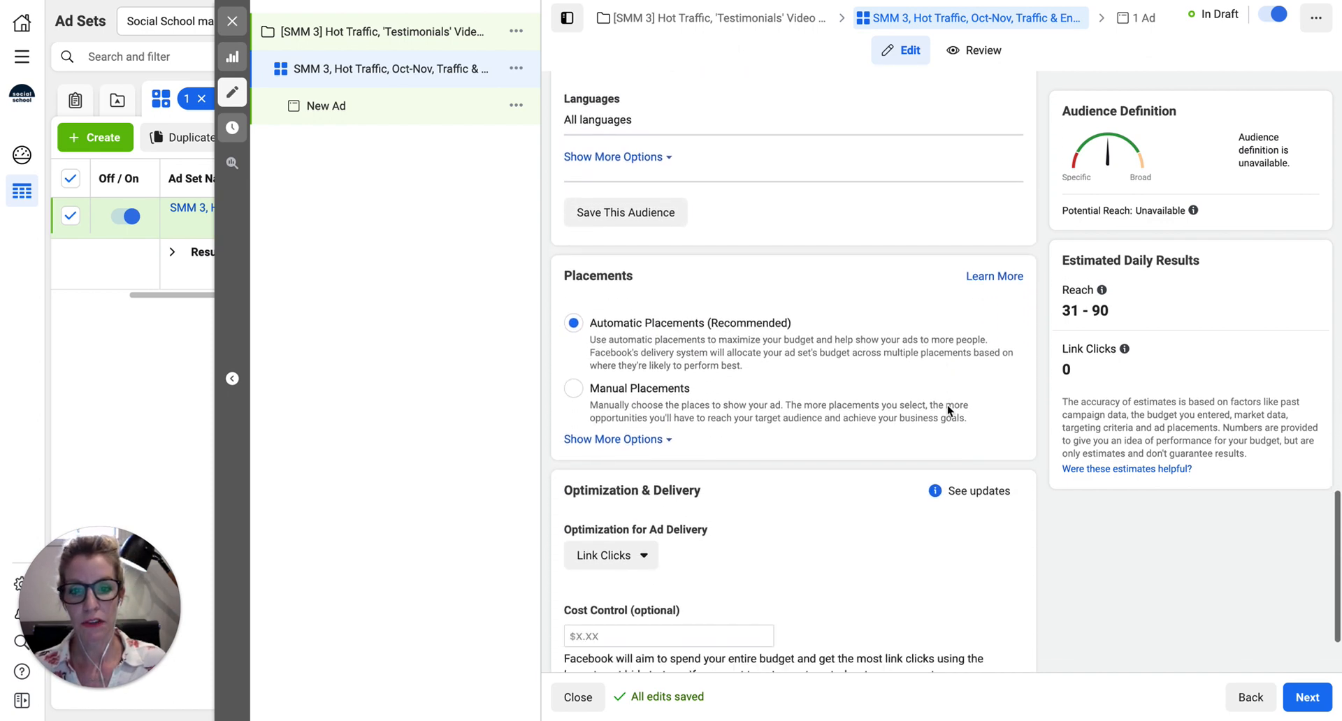
pyautogui.scroll(-2, 772, 550)
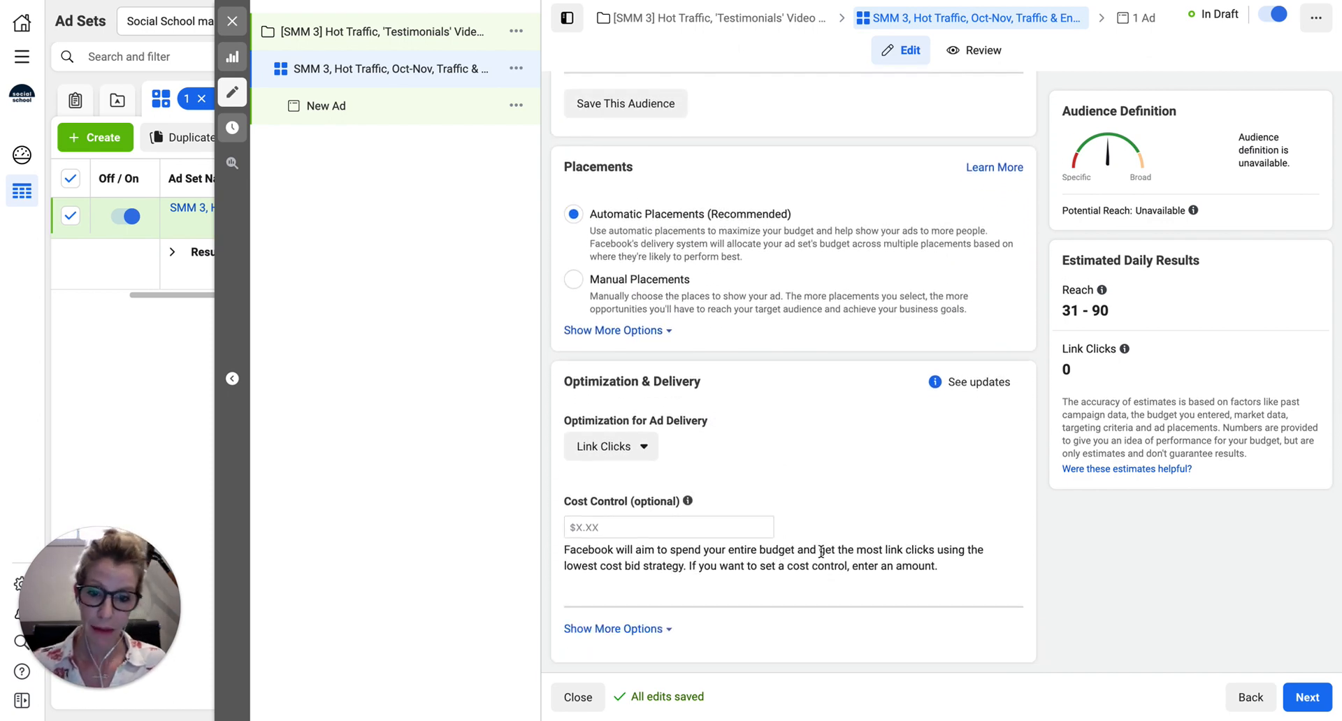
pyautogui.click(1306, 695)
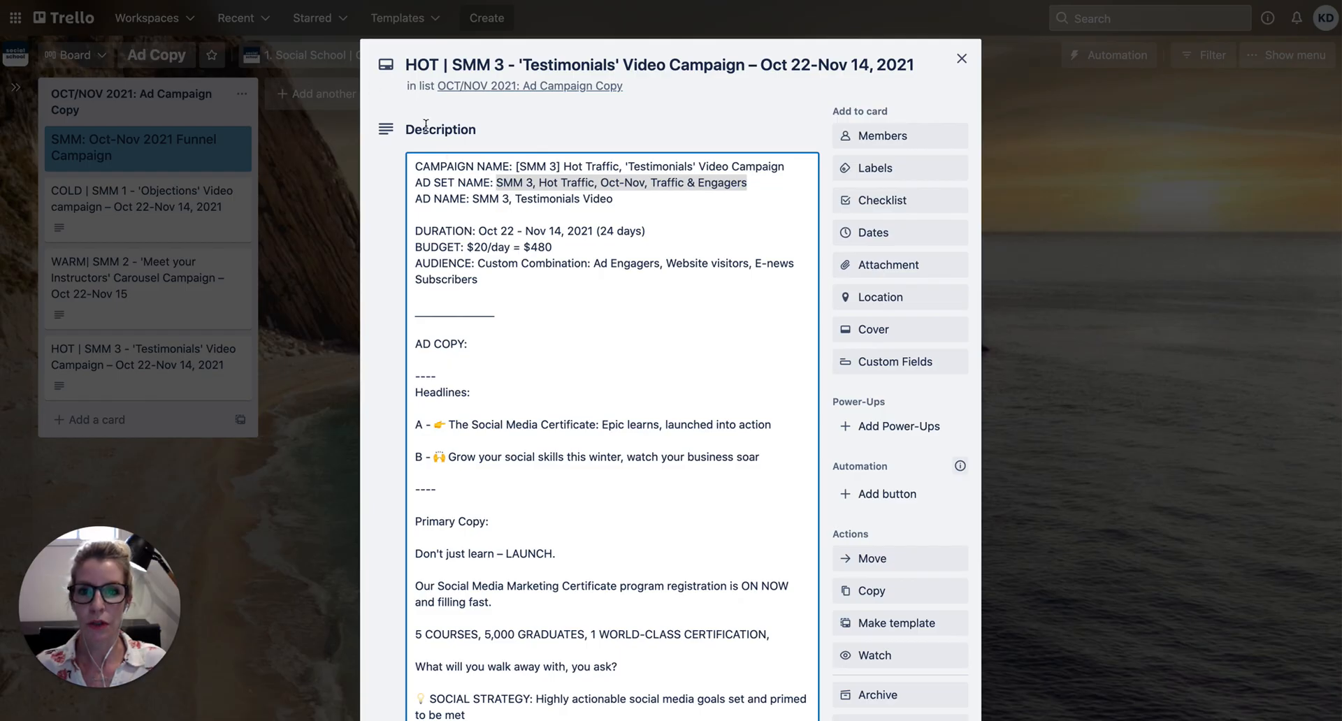
# Step: Copy the ad name from the Trello card and name the new ad in Ads Manager "SMM 3, Testimonials Video"
pyautogui.click(464, 210)
pyautogui.moveTo(473, 199); pyautogui.dragTo(625, 202)
pyautogui.hotkey('ctrl', 'c')
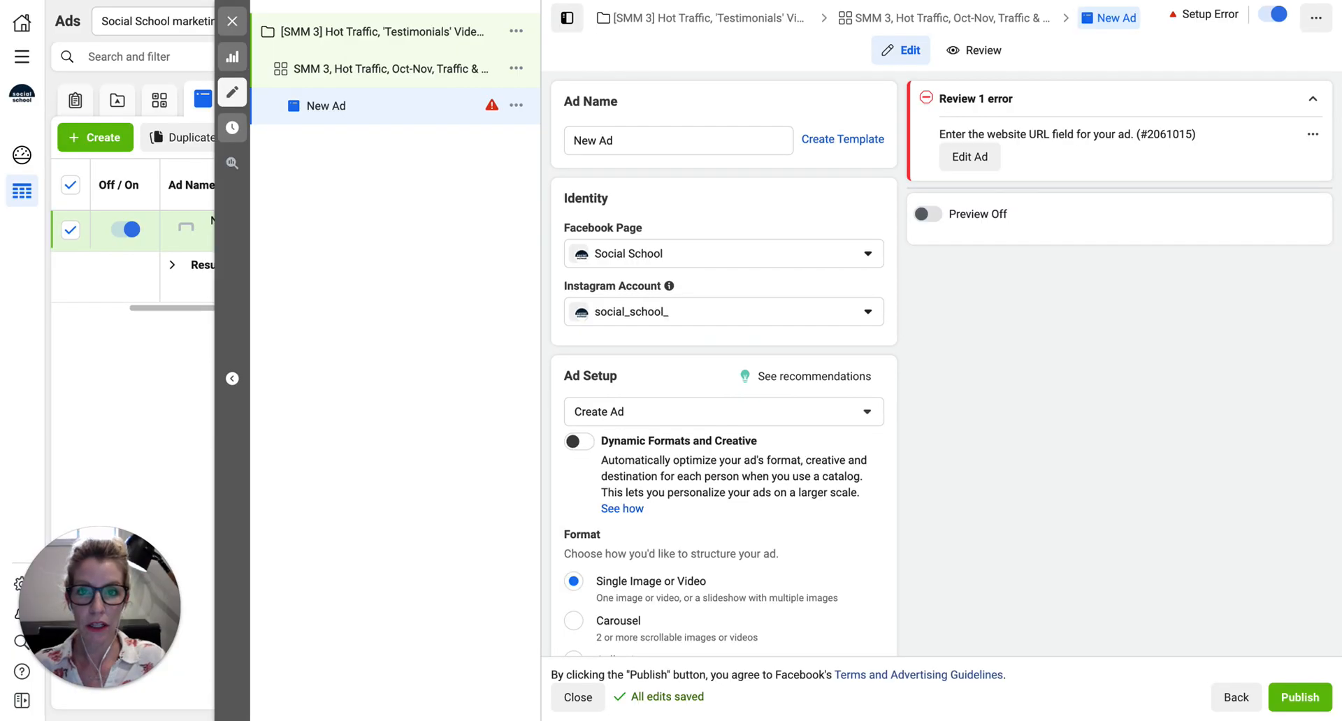
pyautogui.moveTo(627, 143); pyautogui.dragTo(560, 138)
pyautogui.hotkey('ctrl', 'v')
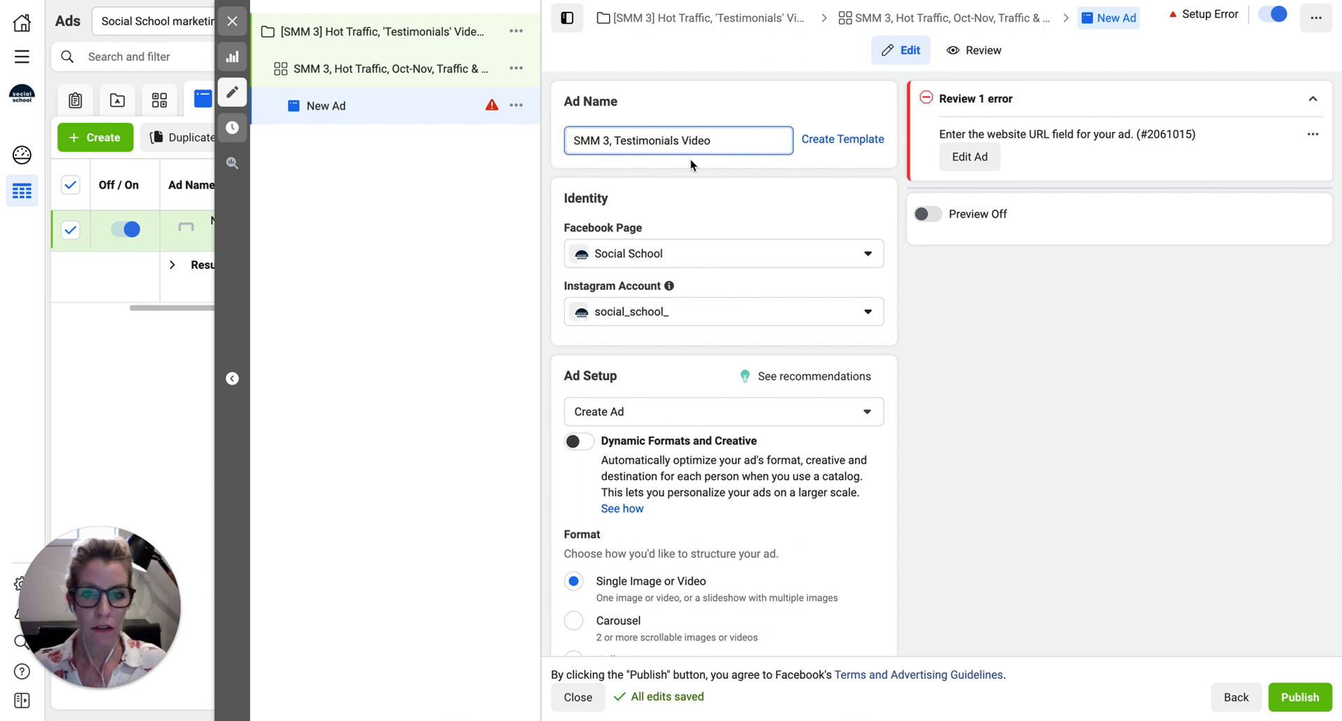
pyautogui.click(757, 195)
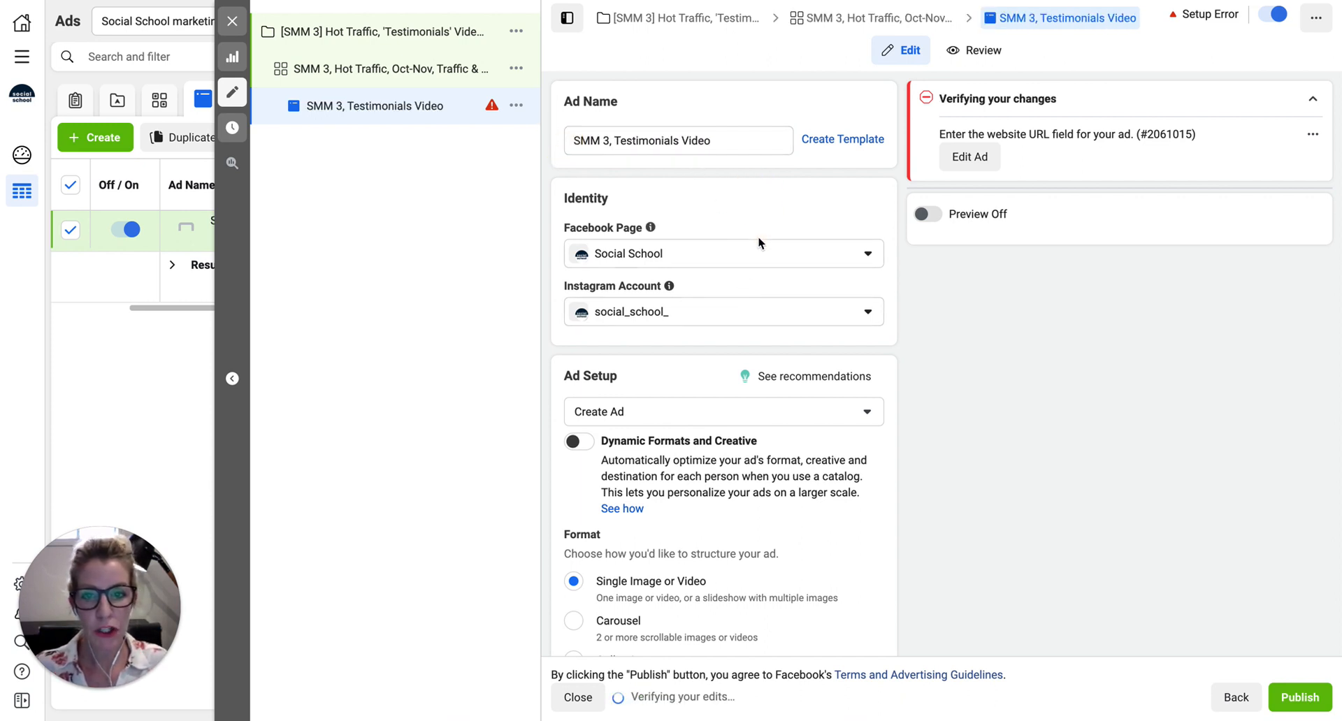
# Step: Look through the flexible templates for creating a video from images for the ad, and close them without choosing one
pyautogui.scroll(-2, 758, 236)
pyautogui.scroll(-2, 756, 237)
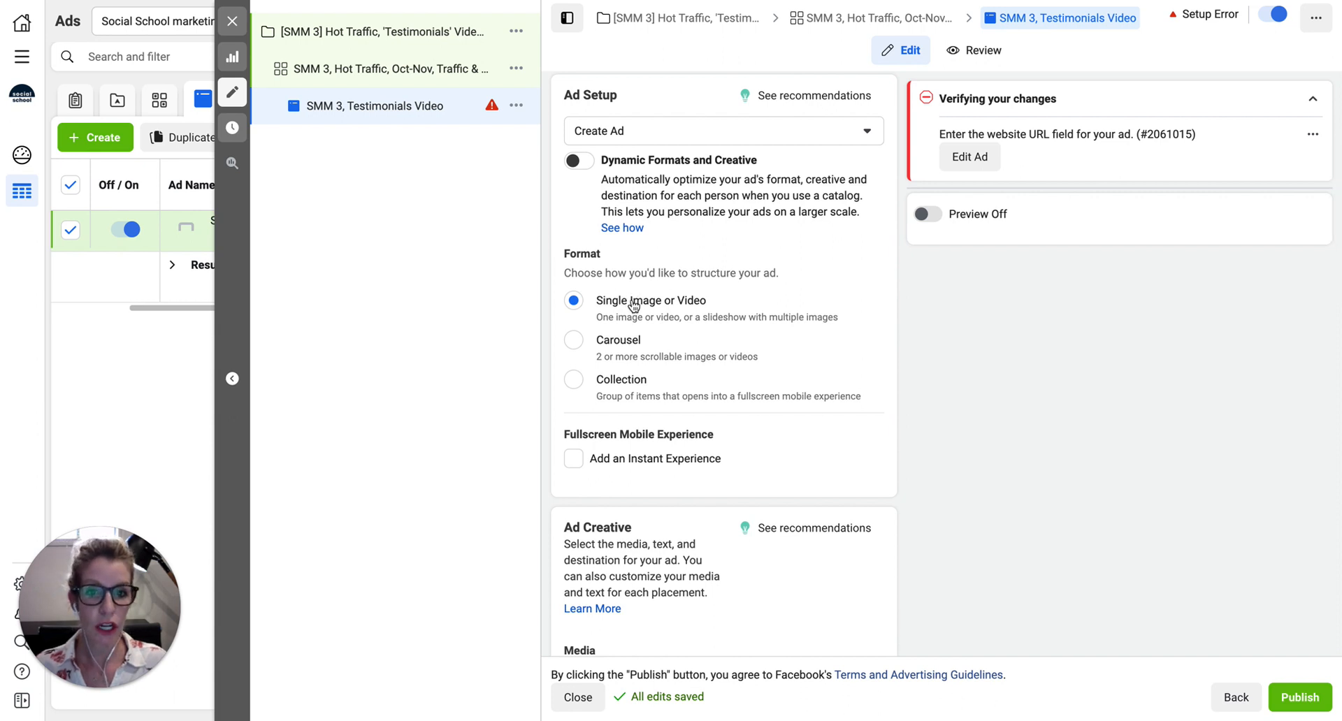
pyautogui.scroll(-3, 633, 306)
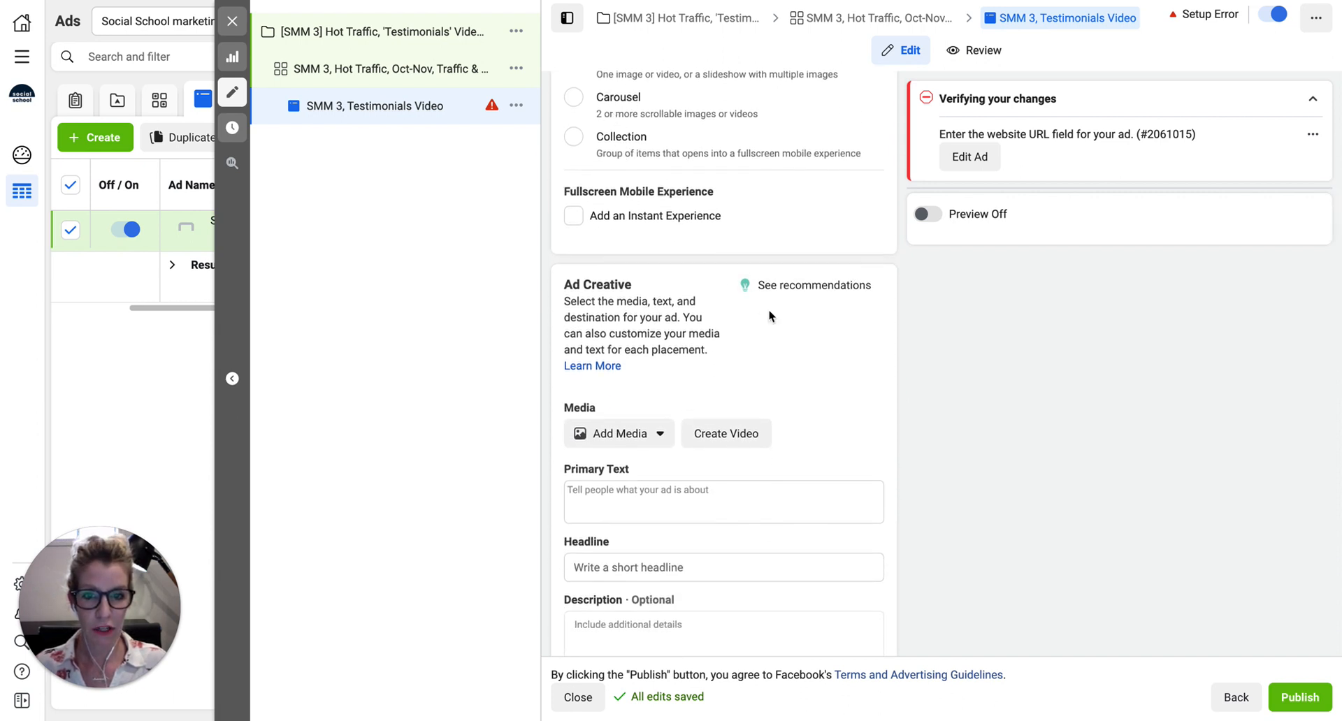
pyautogui.scroll(-2, 769, 316)
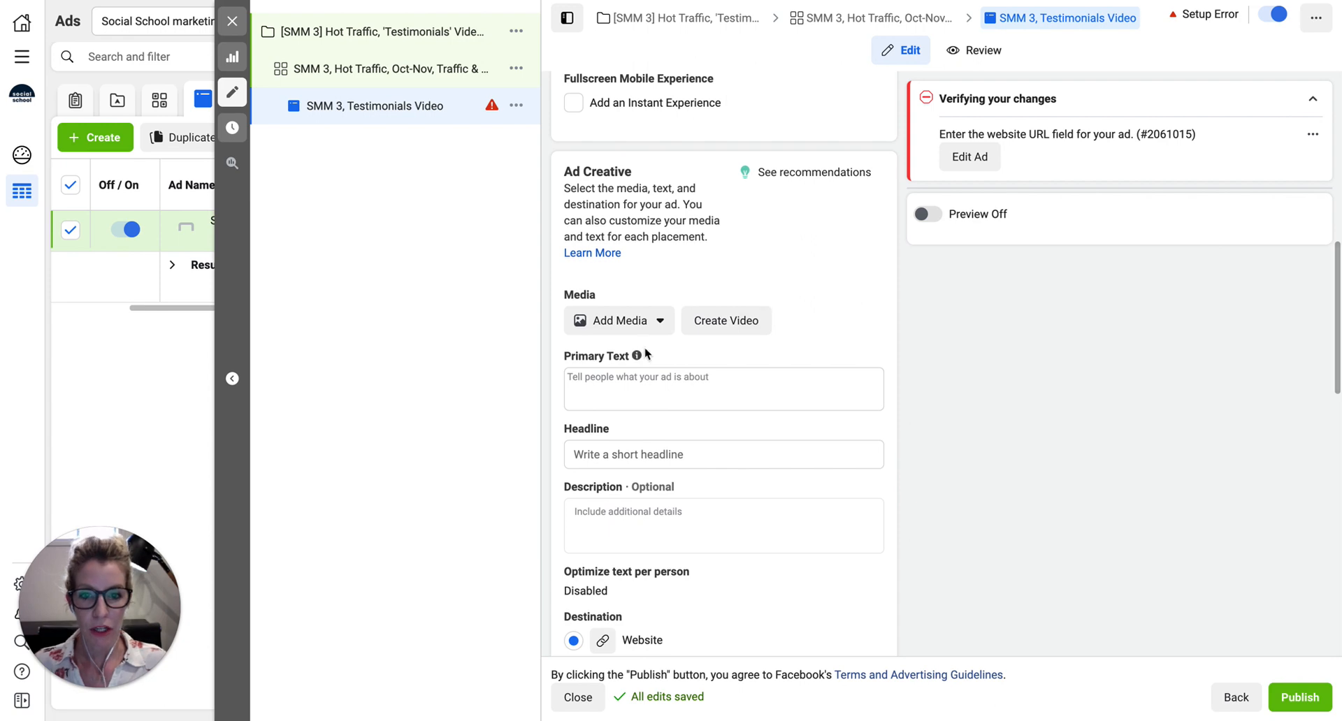
pyautogui.click(628, 322)
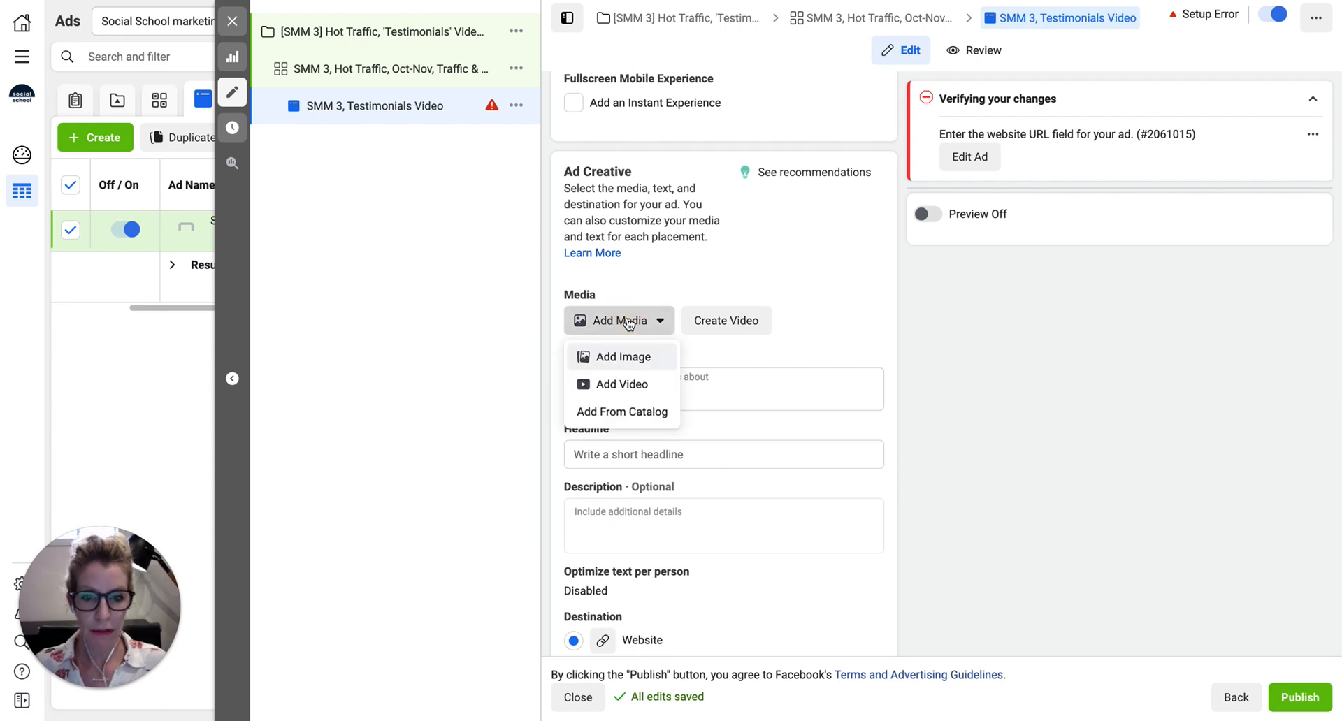
pyautogui.click(718, 319)
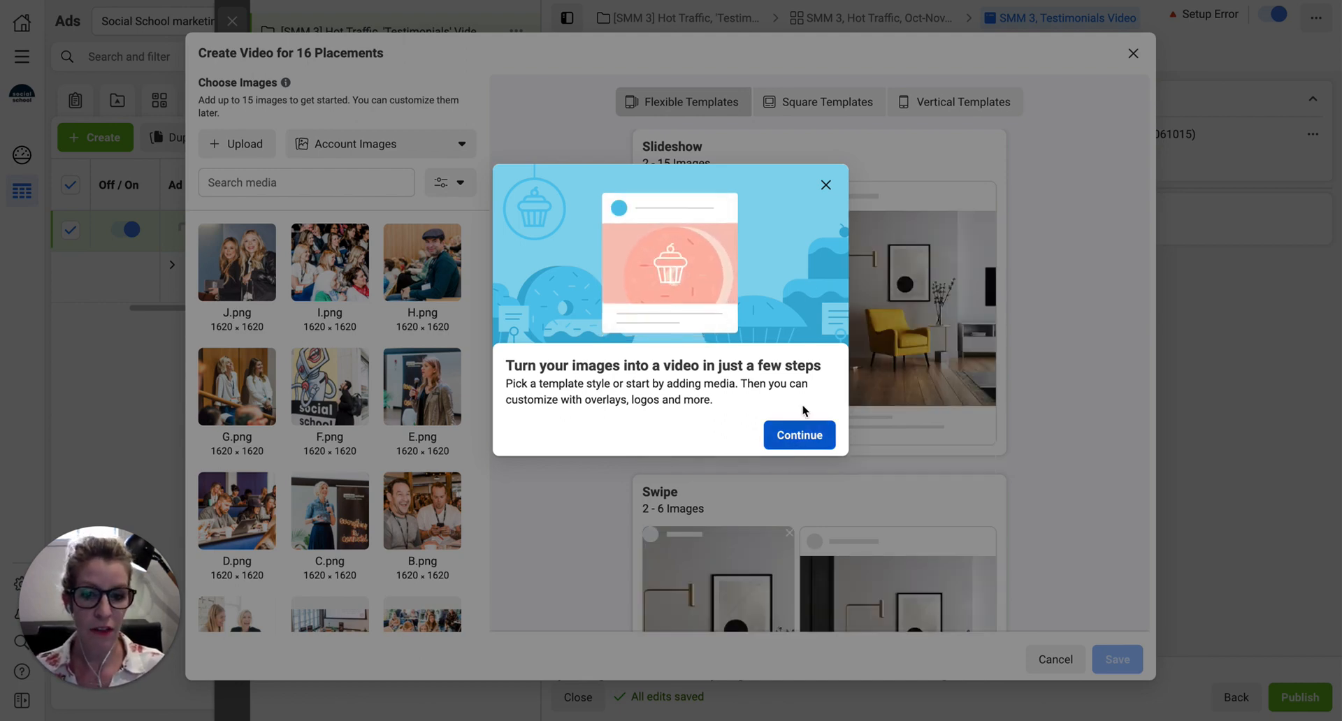
pyautogui.click(826, 184)
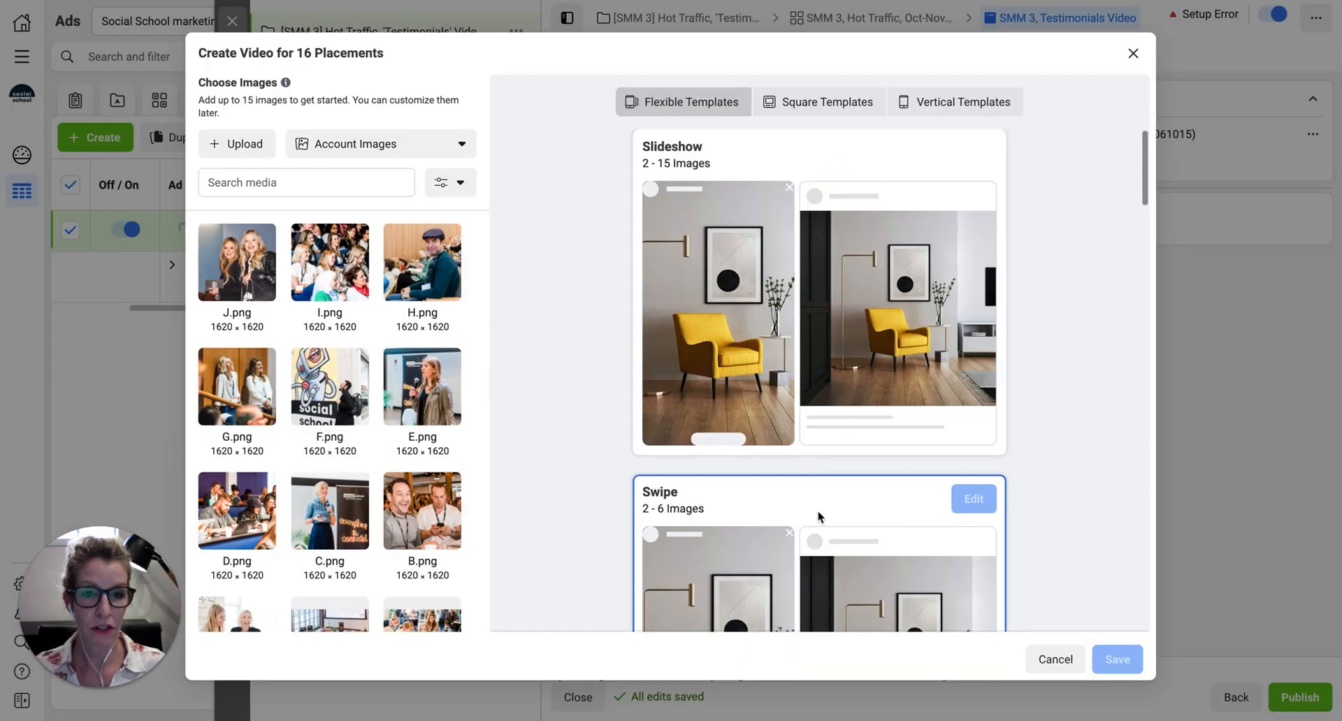
pyautogui.scroll(-4, 866, 577)
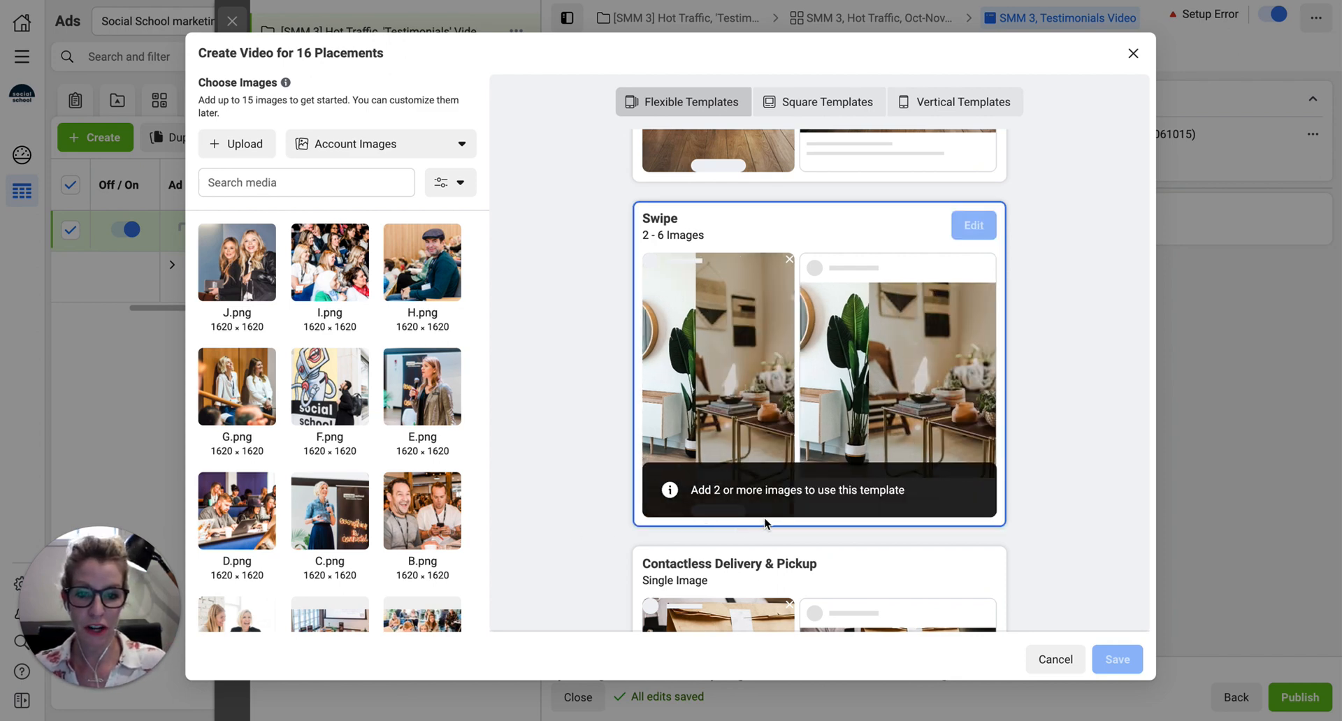
pyautogui.scroll(-4, 593, 481)
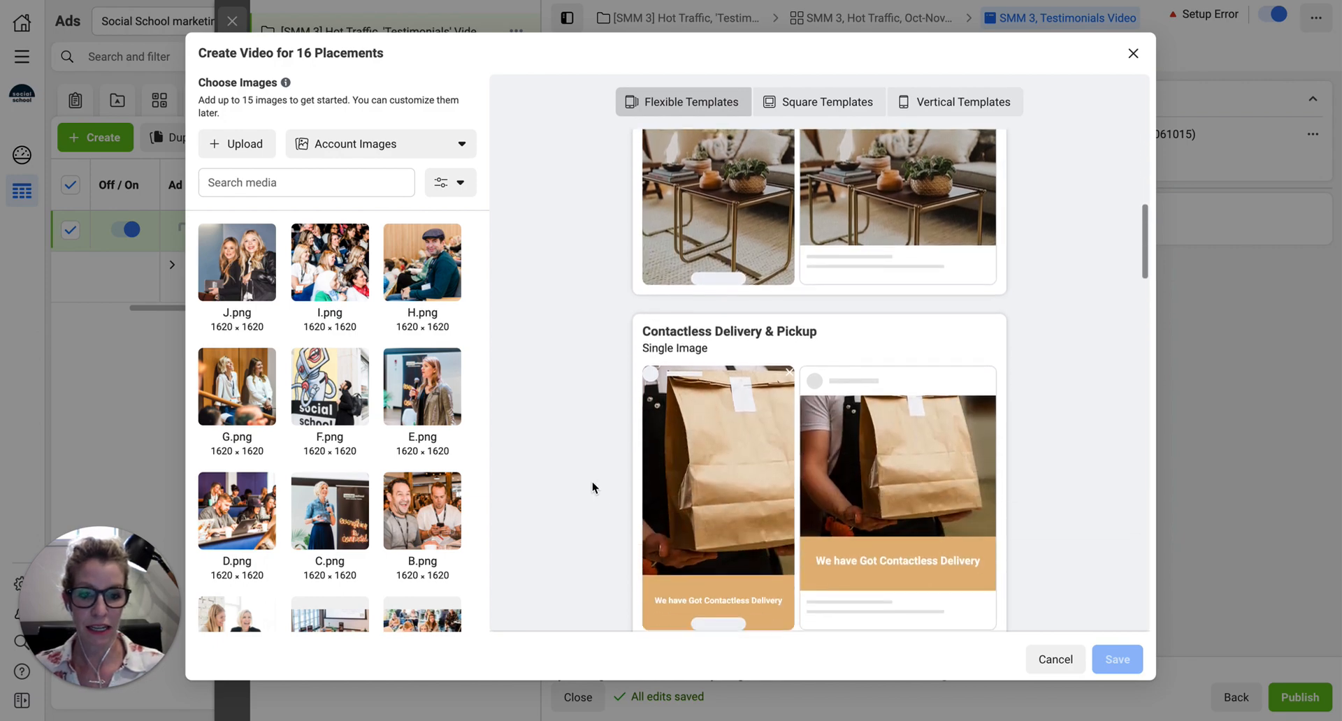
pyautogui.scroll(8, 592, 481)
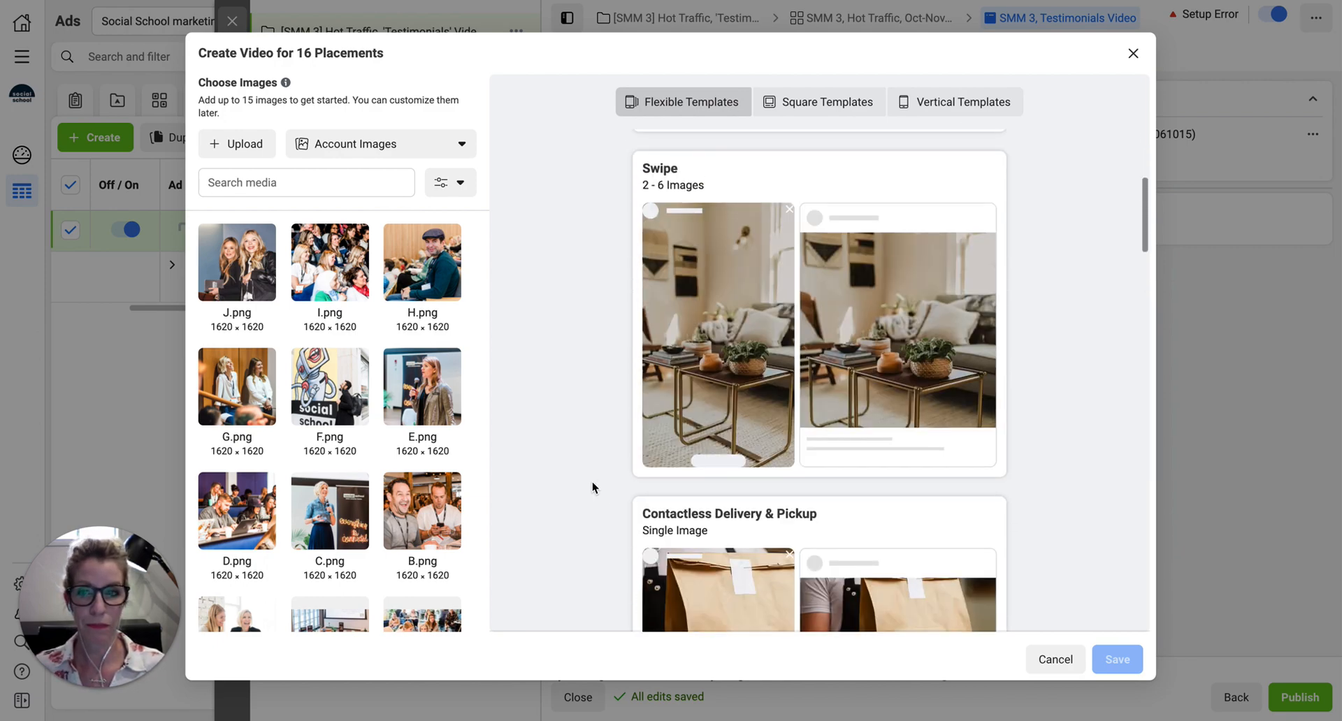
pyautogui.click(1133, 52)
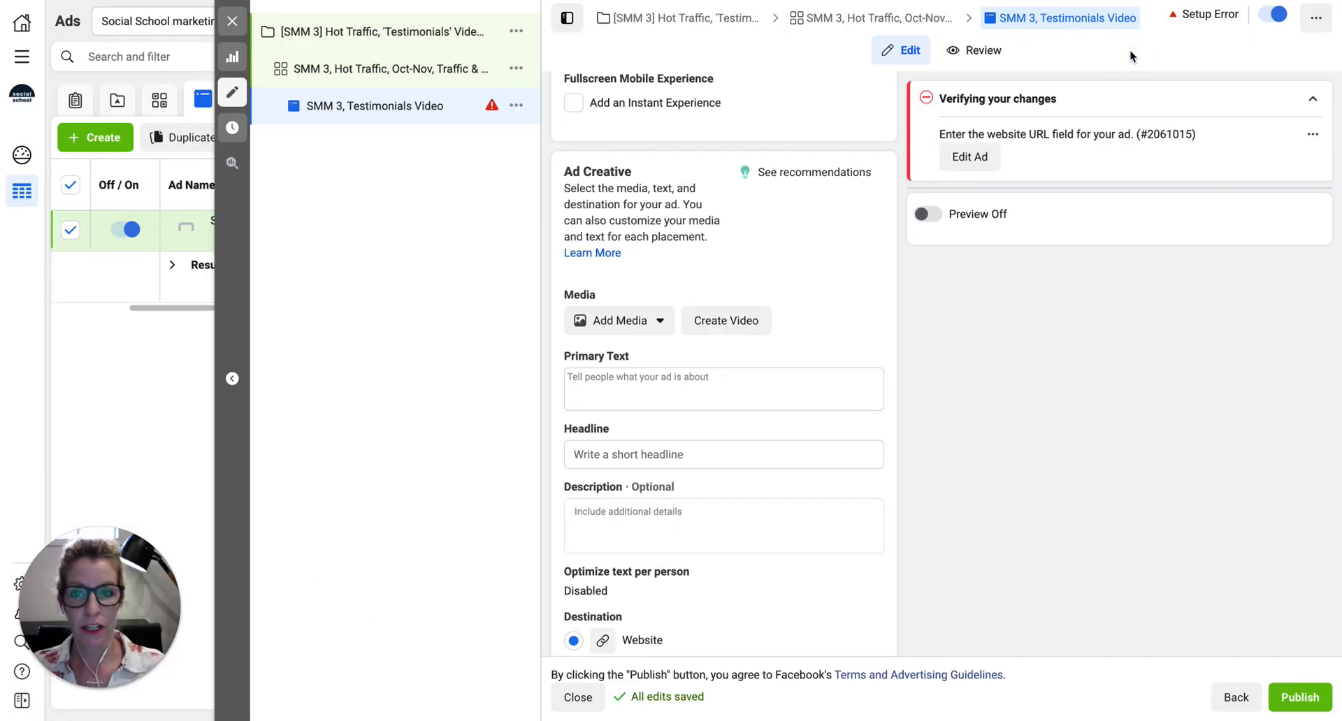
# Step: Upload "SMM 3 - Testis Video final.mp4" from the "SMM 3 - Testimonials Video" folder in "3. OCT/NOV AD CONTENT" as the ad's video
pyautogui.click(601, 318)
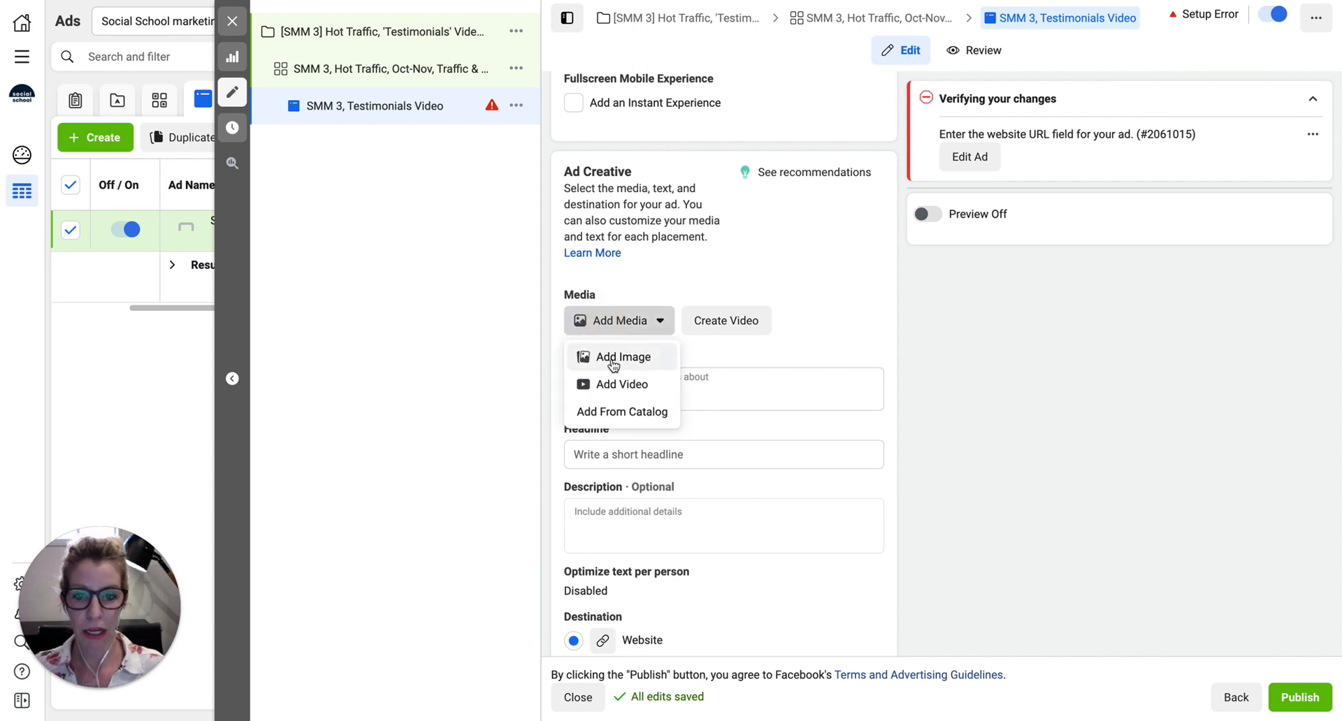
pyautogui.click(621, 383)
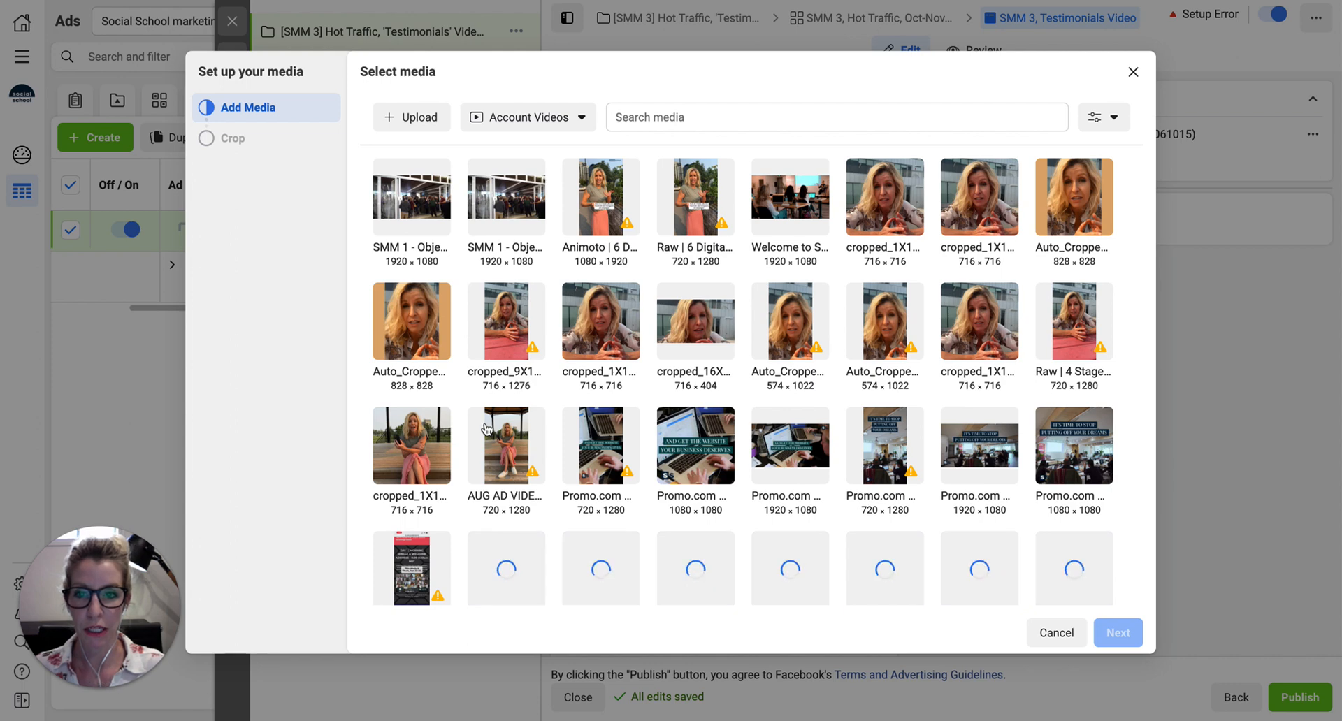
pyautogui.click(413, 119)
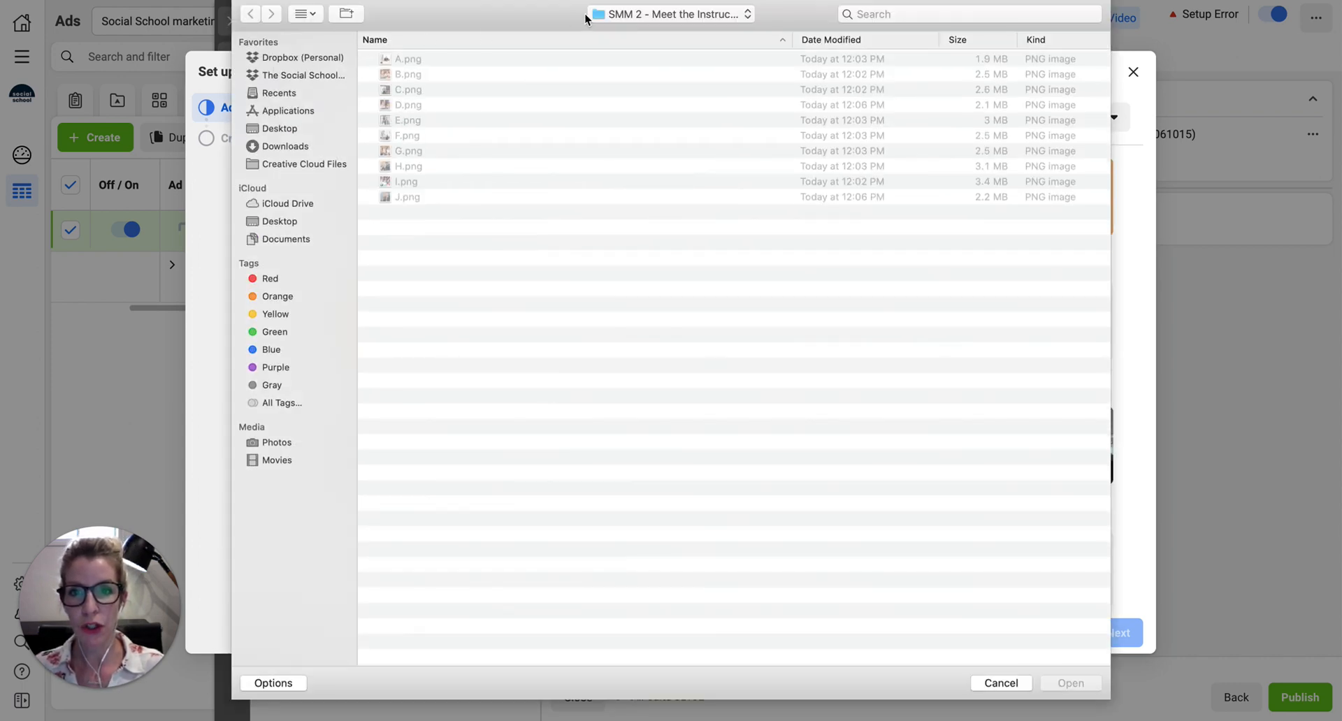
pyautogui.click(587, 17)
pyautogui.click(606, 47)
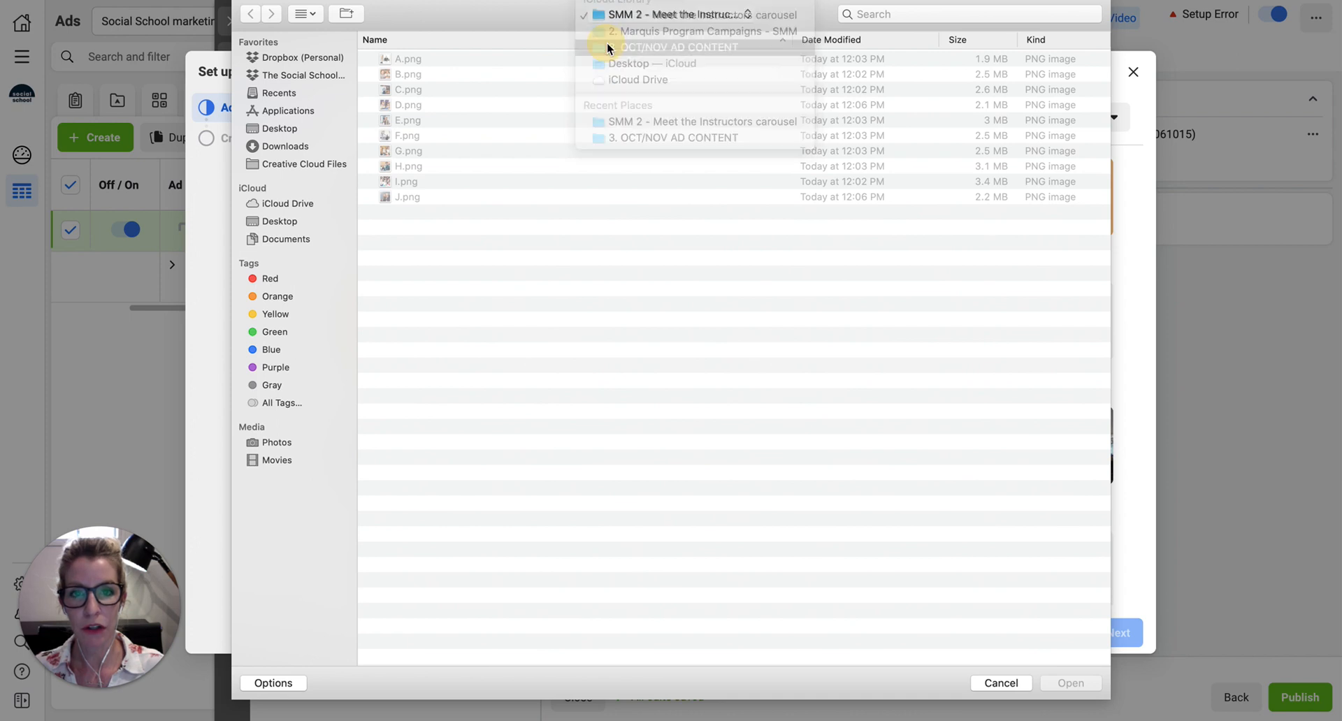
pyautogui.click(385, 106)
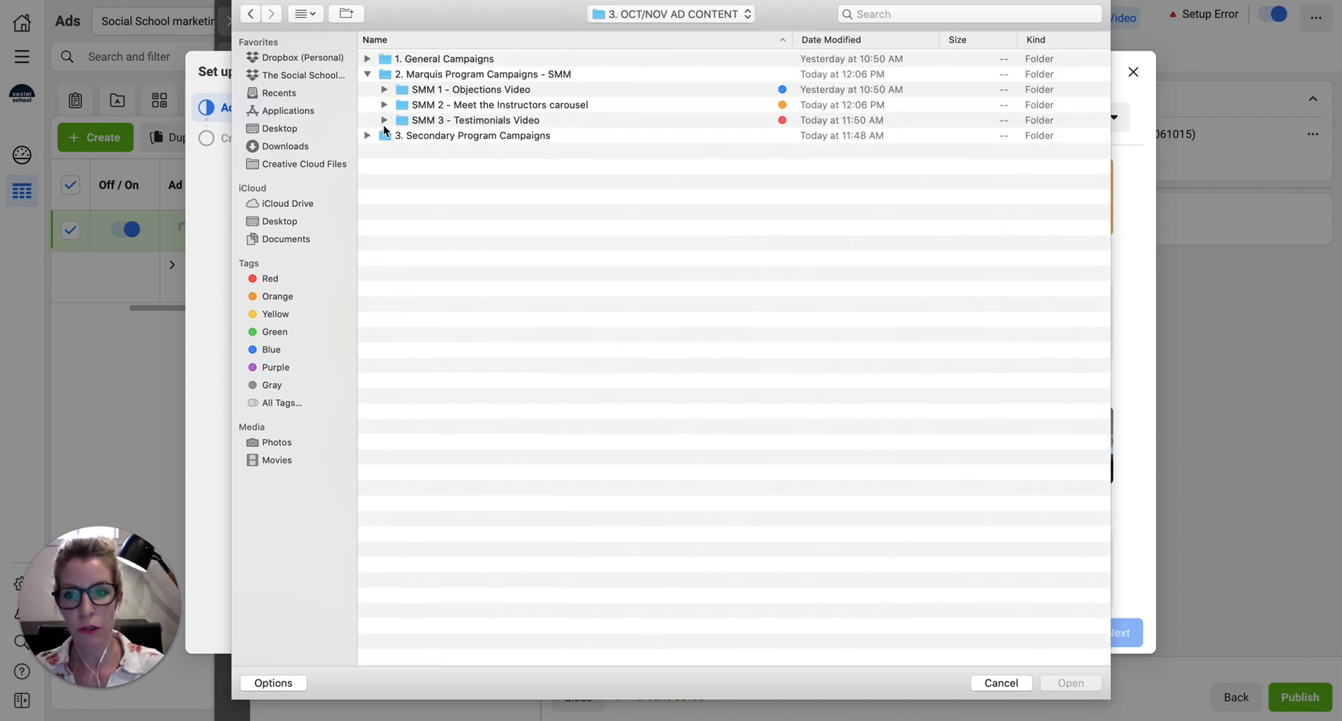
pyautogui.click(384, 120)
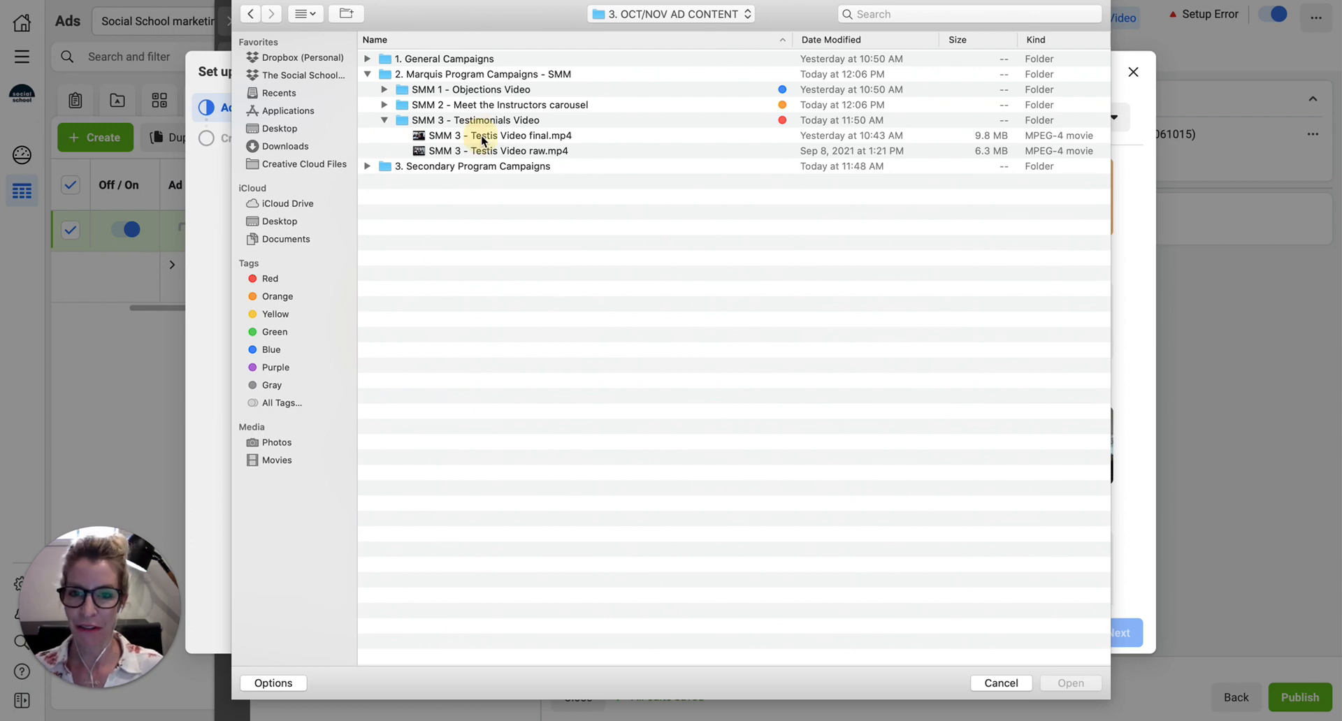
pyautogui.click(482, 136)
pyautogui.click(1067, 688)
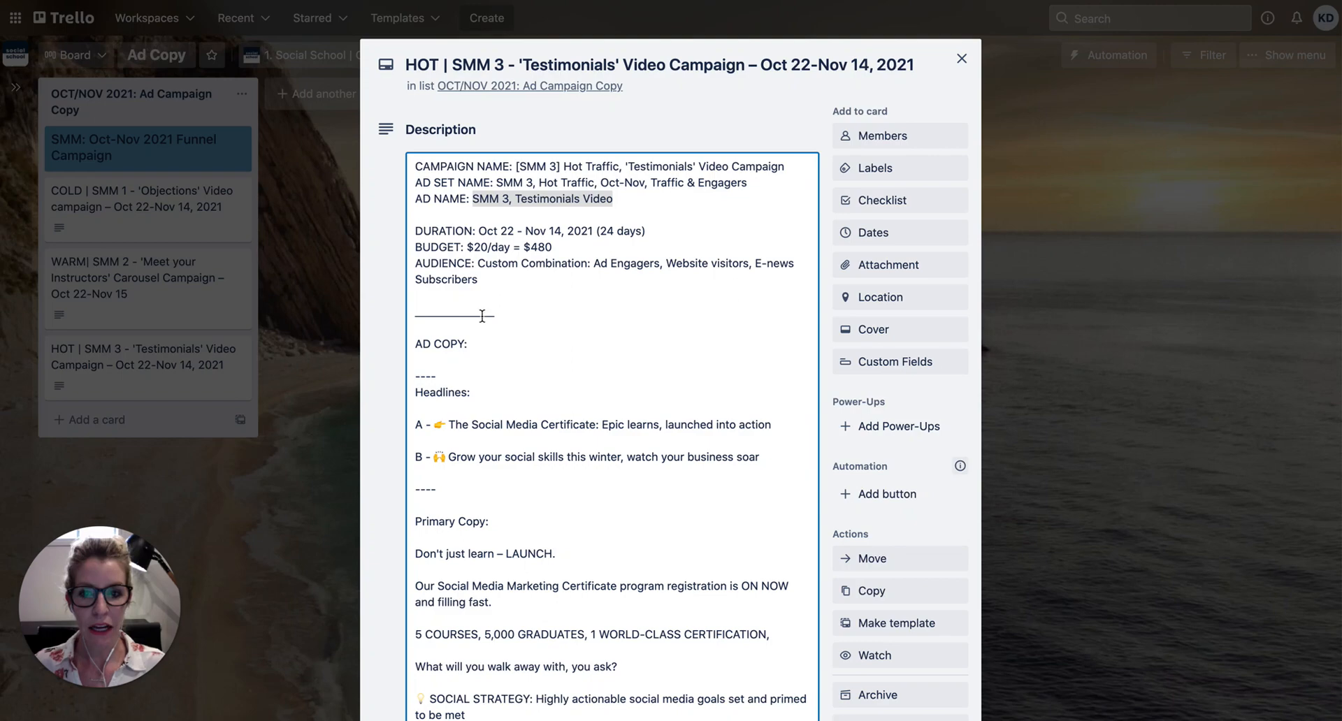
pyautogui.scroll(-15, 483, 316)
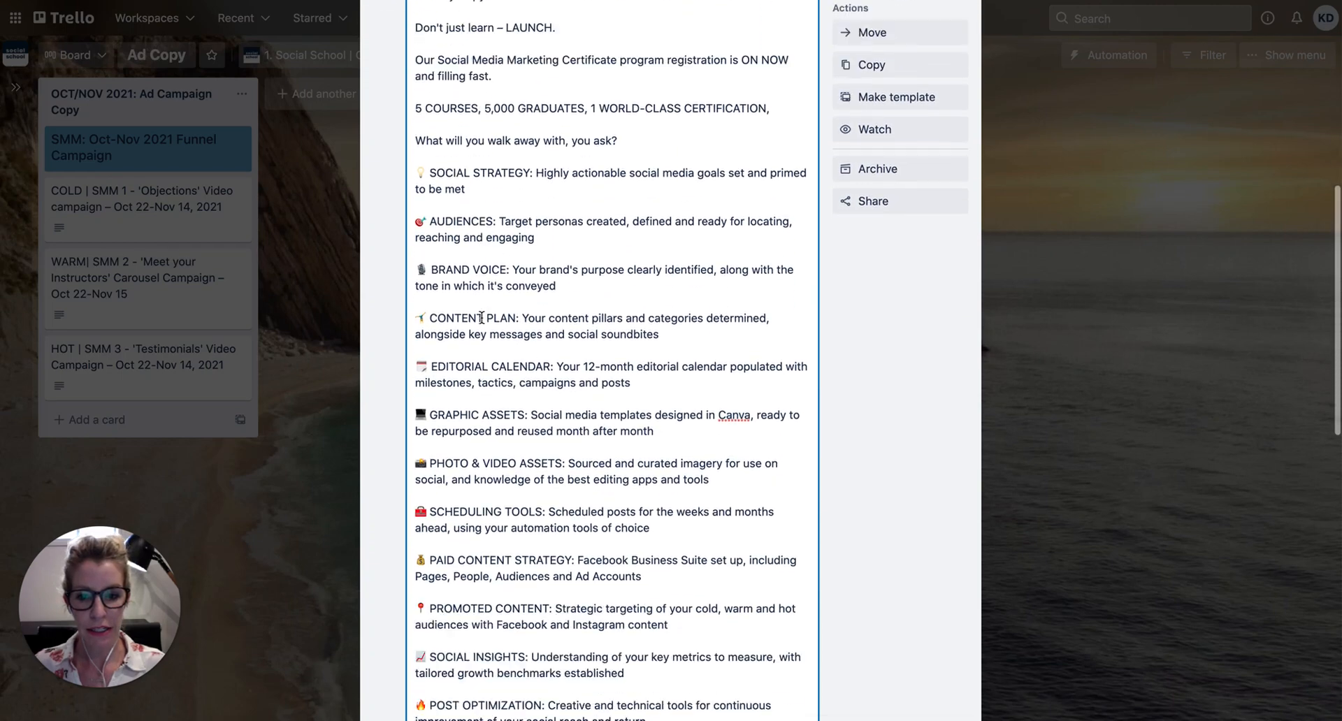
pyautogui.scroll(-3, 482, 316)
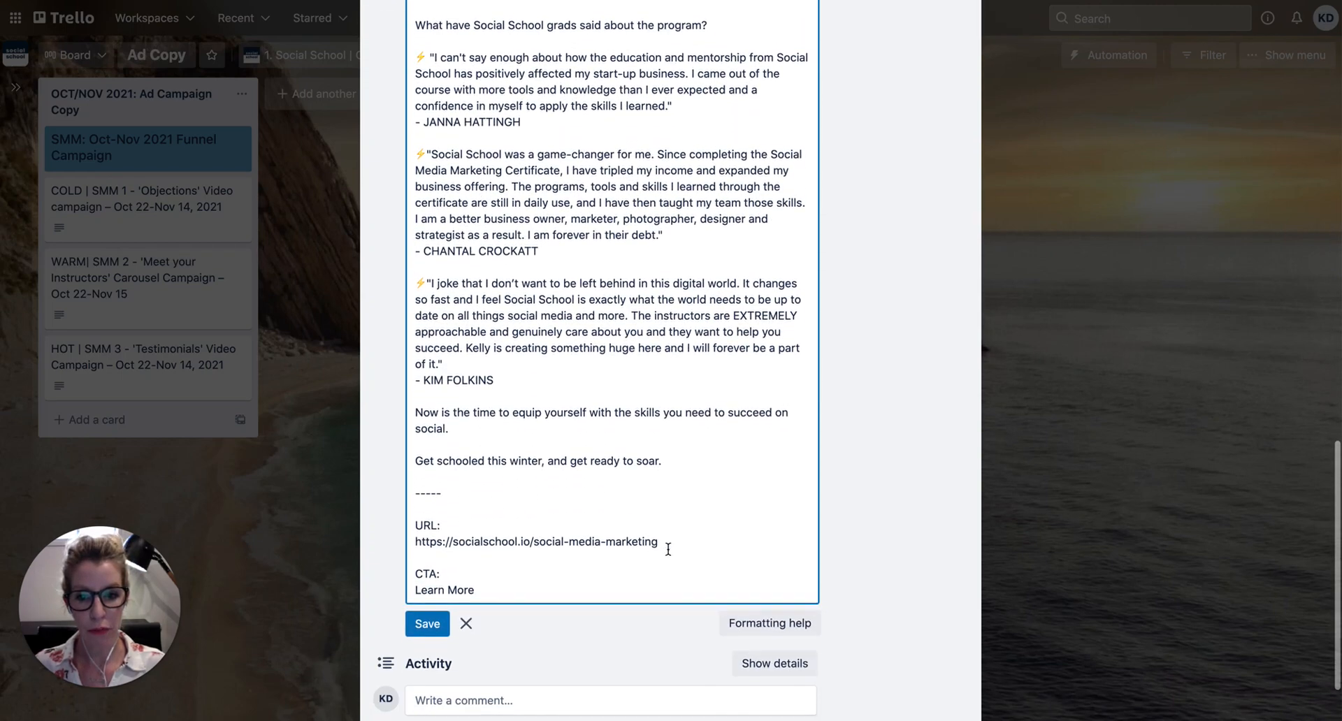
pyautogui.moveTo(659, 542); pyautogui.dragTo(414, 540)
pyautogui.hotkey('ctrl', 'c')
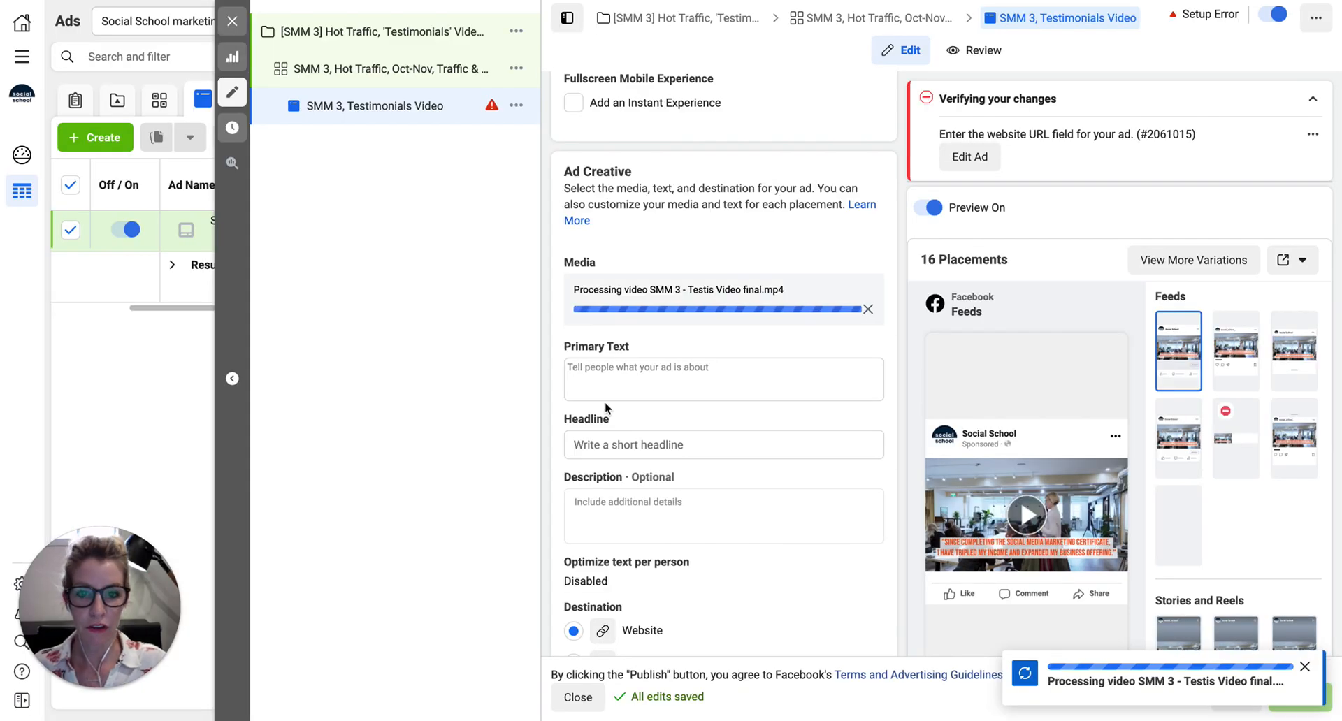
pyautogui.scroll(-5, 607, 407)
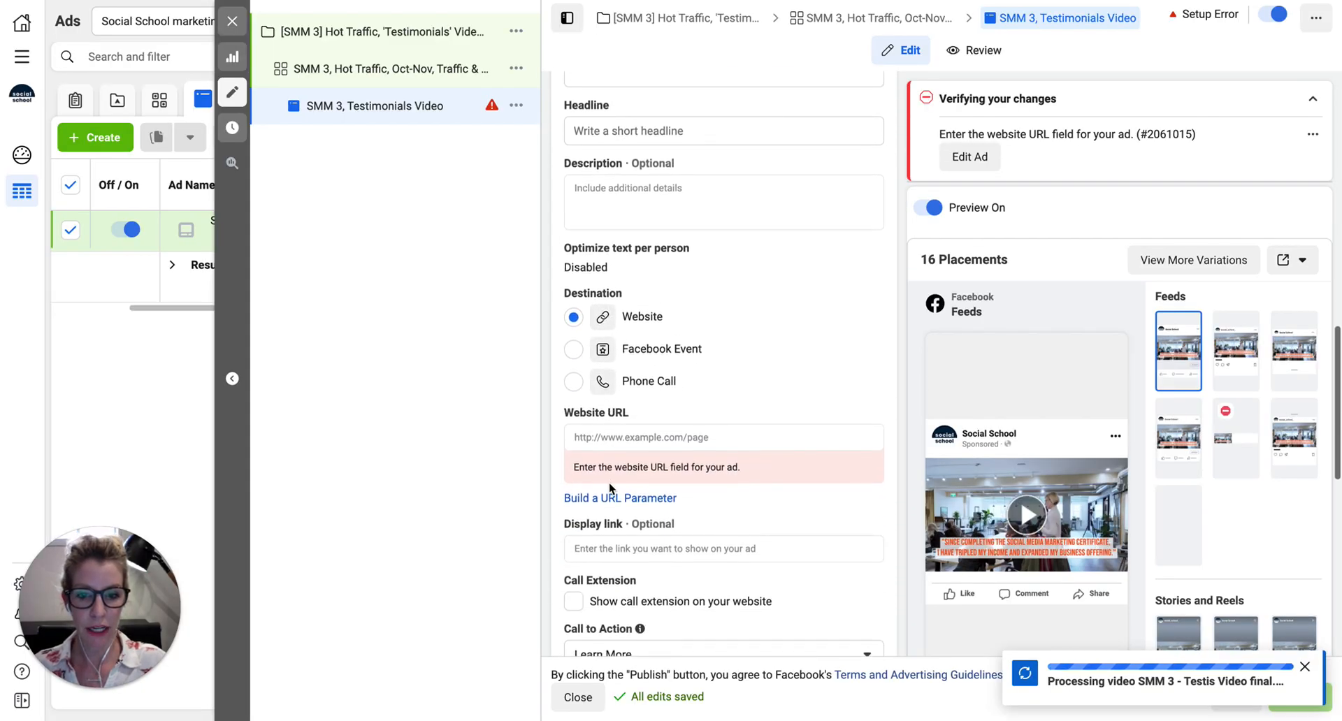
pyautogui.click(590, 424)
pyautogui.hotkey('ctrl', 'v')
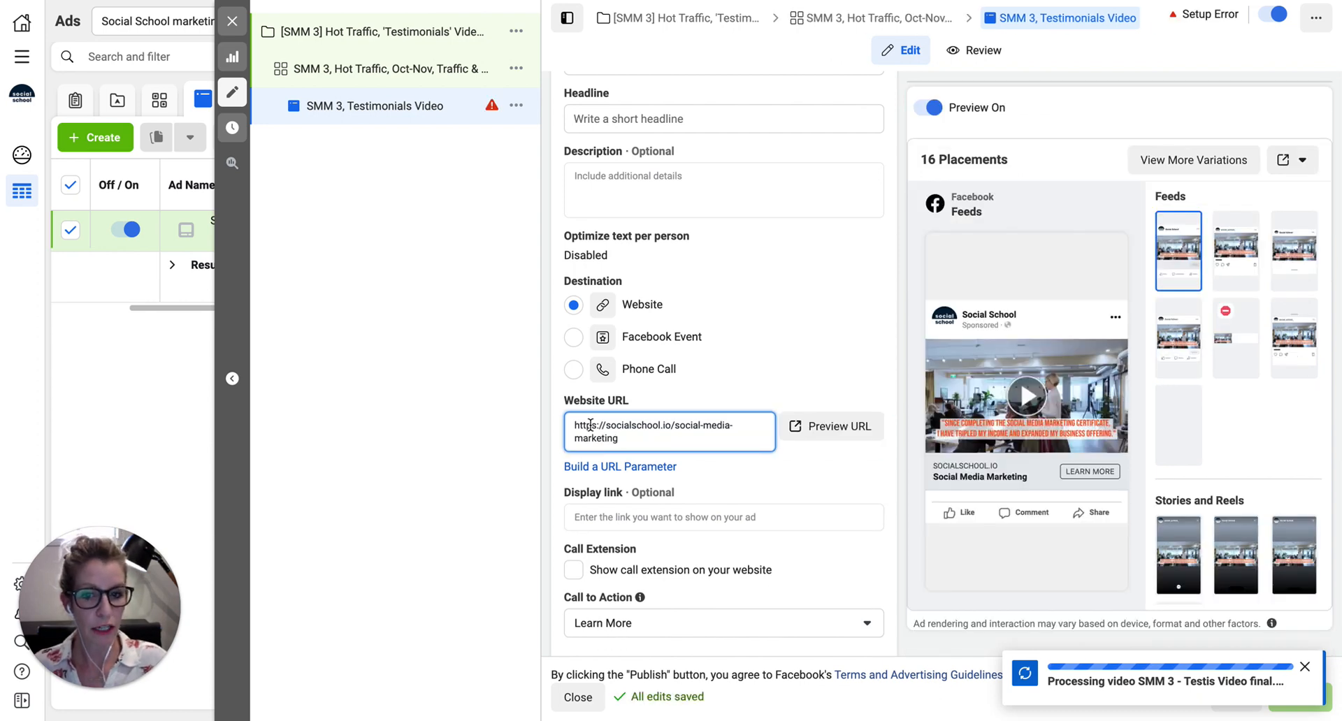
pyautogui.click(590, 517)
pyautogui.hotkey('ctrl', 'v')
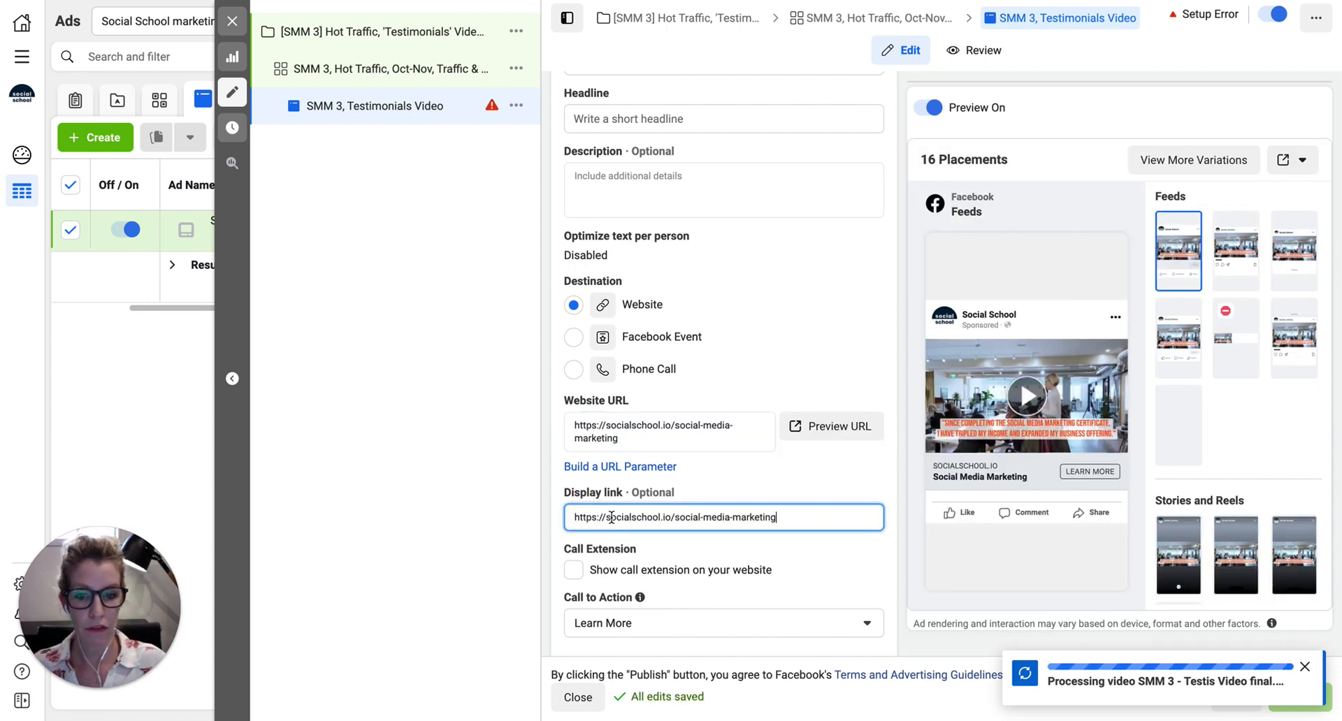
pyautogui.moveTo(606, 517); pyautogui.dragTo(563, 518)
pyautogui.press('BackSpace')
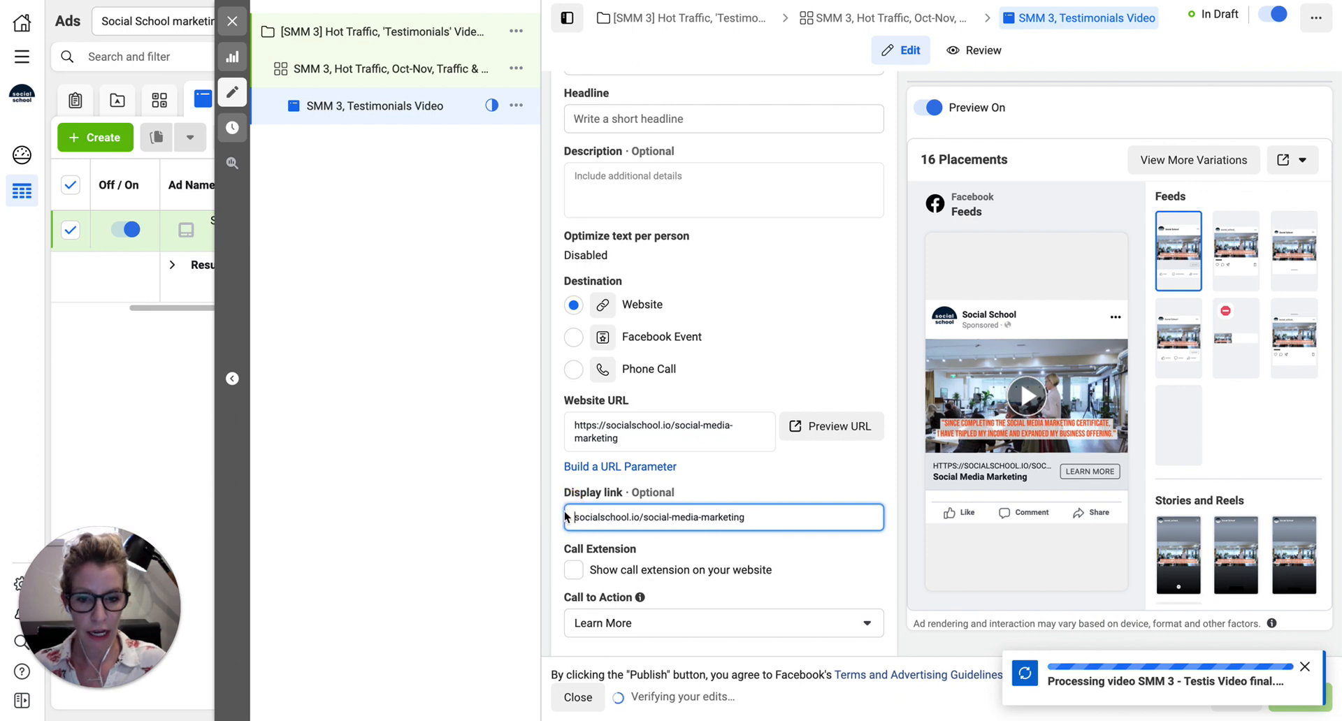
pyautogui.click(765, 477)
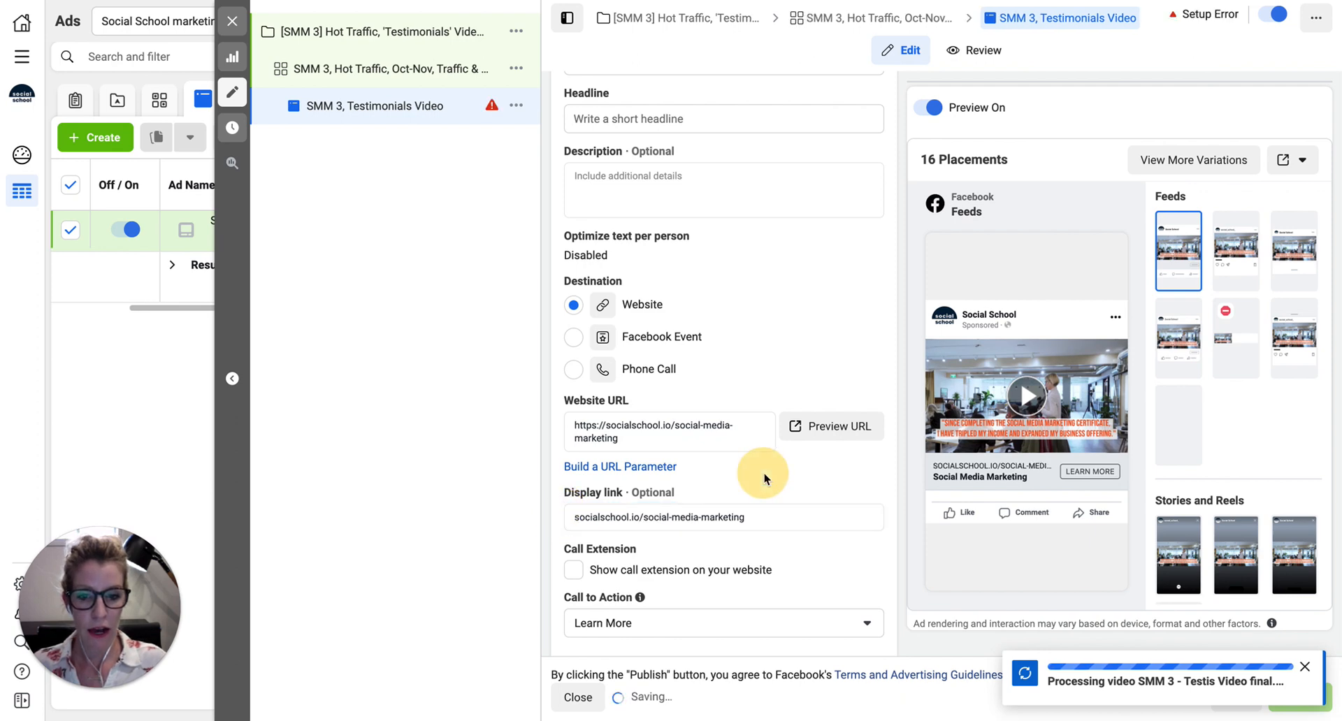
pyautogui.click(575, 570)
pyautogui.scroll(-1, 757, 598)
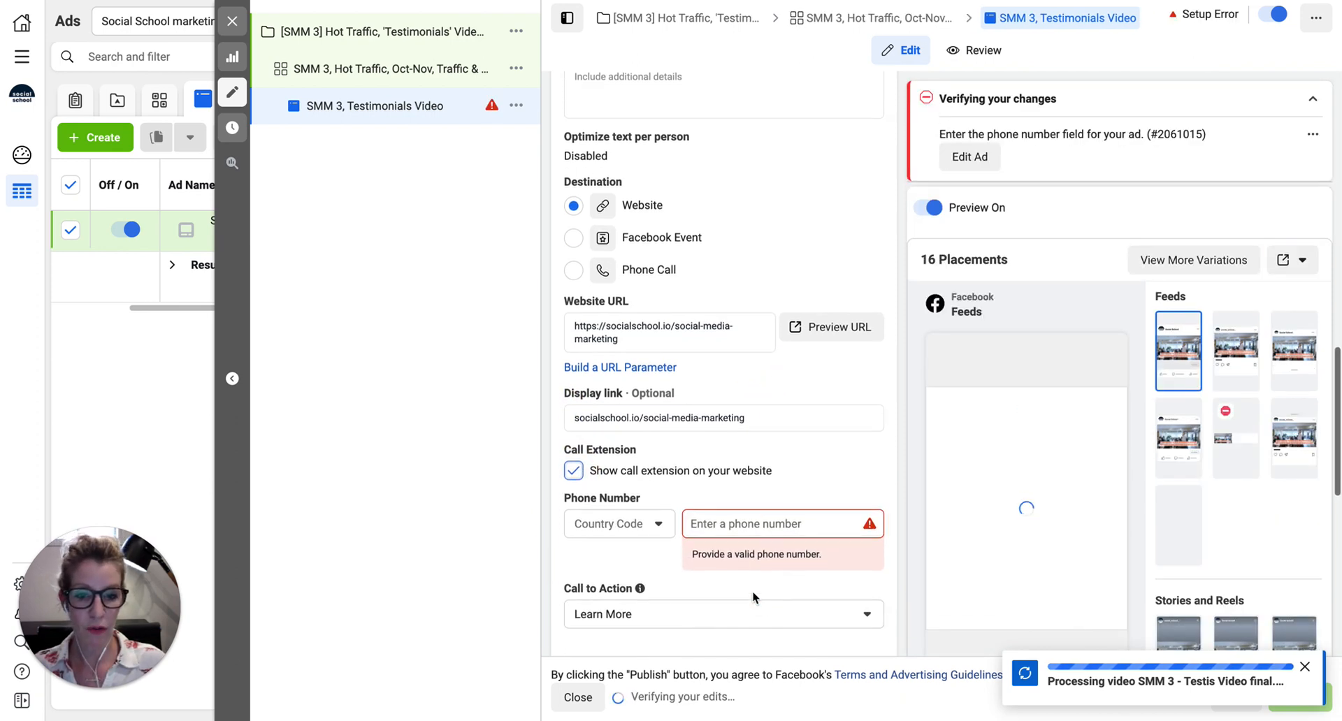
pyautogui.click(573, 470)
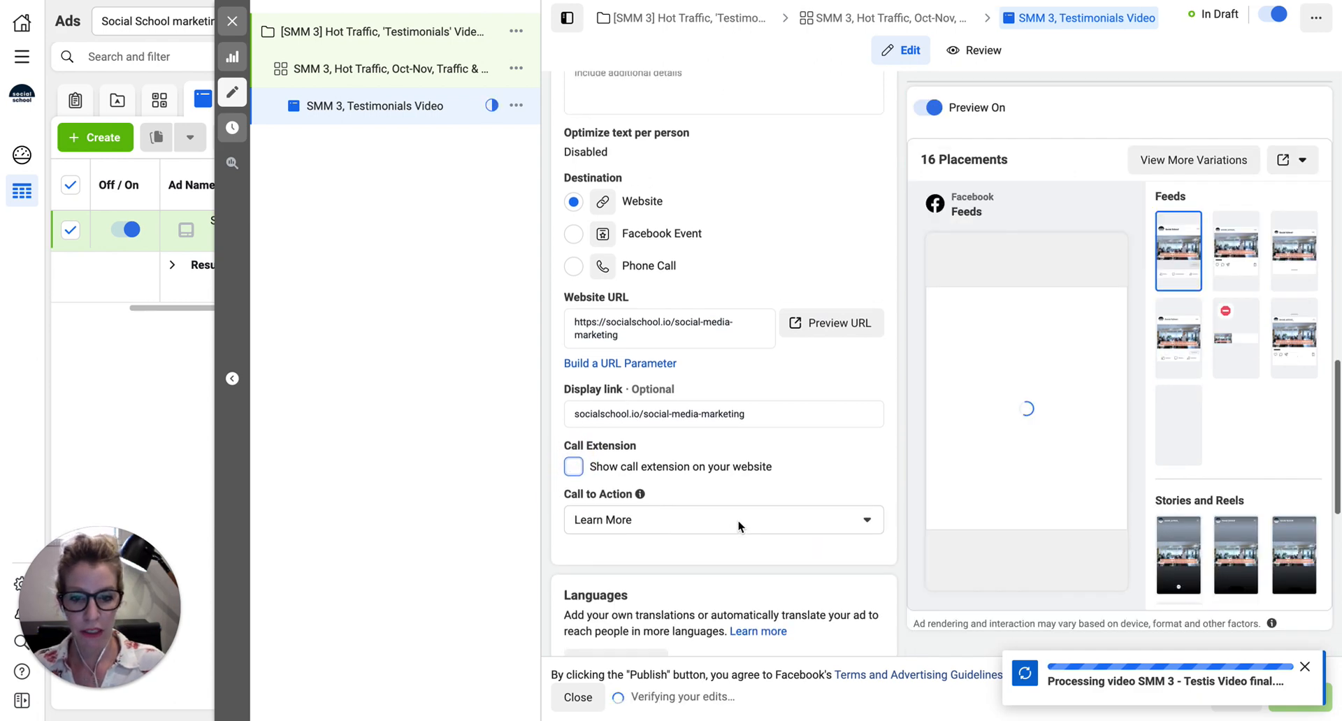
pyautogui.scroll(1, 741, 527)
pyautogui.scroll(1, 827, 559)
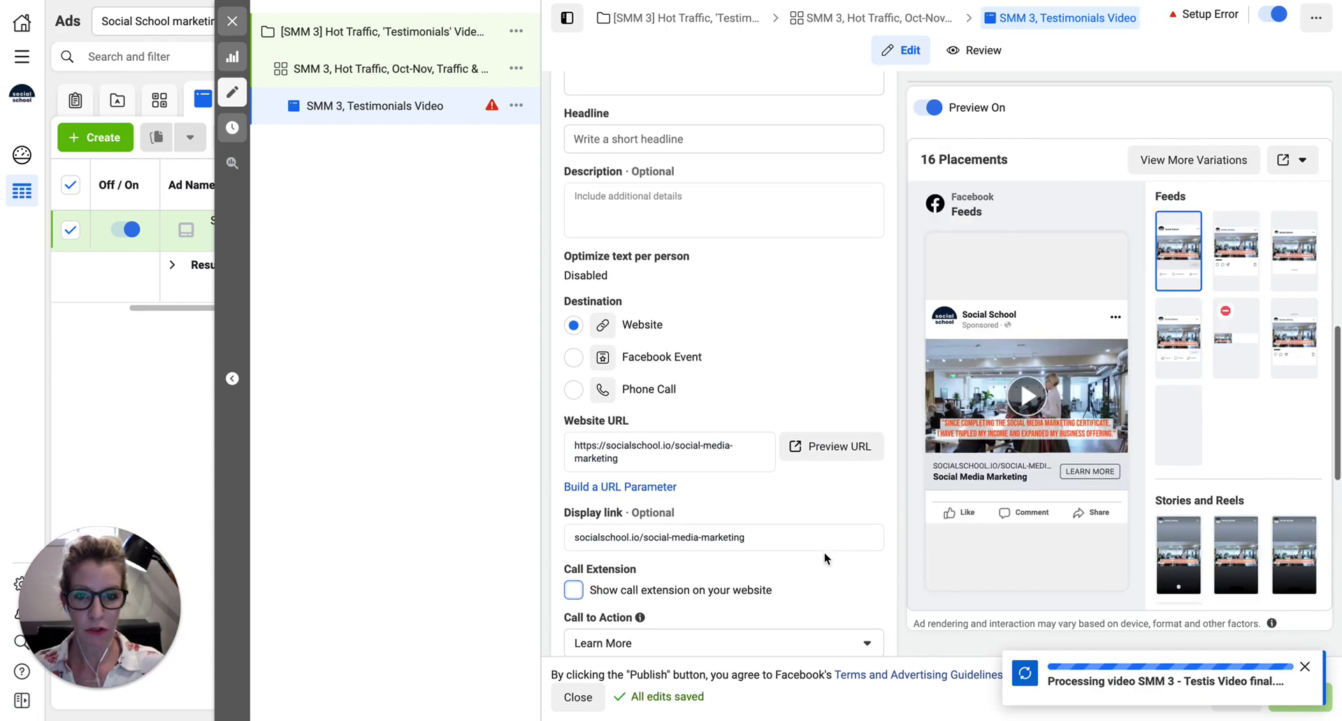
# Step: Copy the primary copy from the Trello card, "Don't just learn – LAUNCH." through "get ready to soar.", into the ad's primary text in Ads Manager
pyautogui.scroll(5, 824, 552)
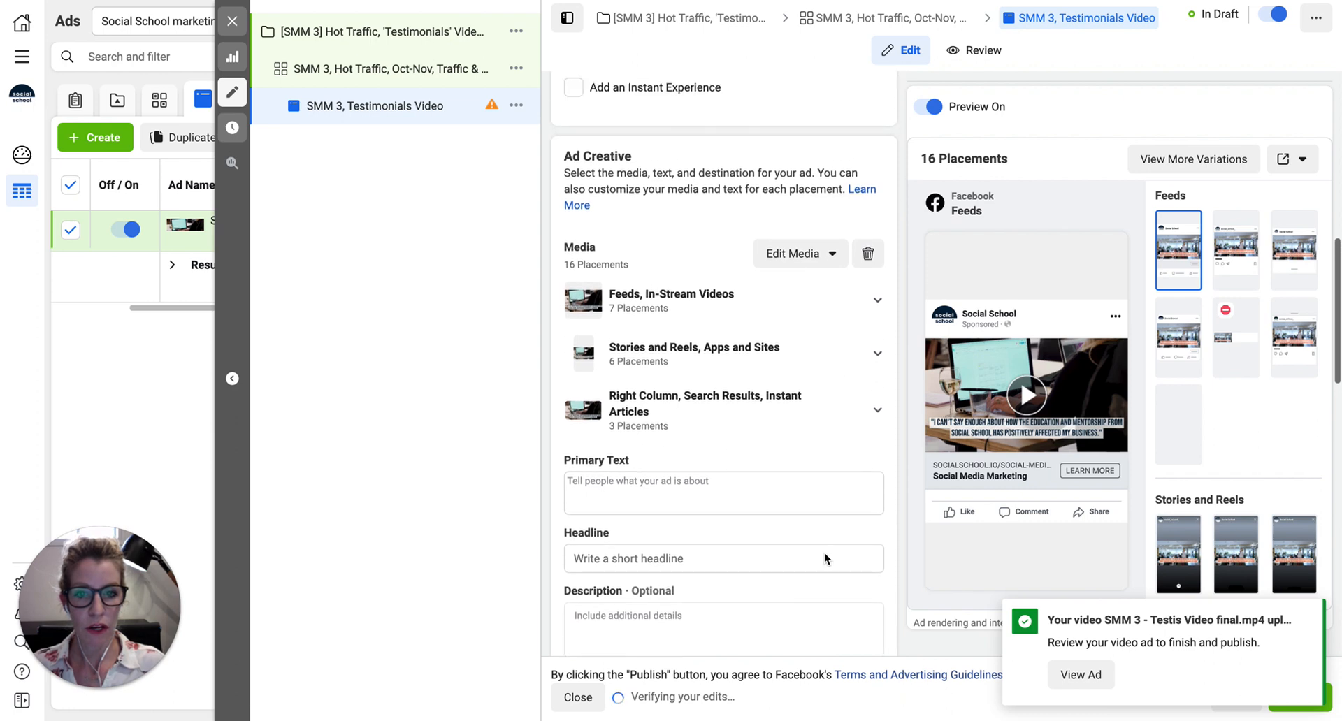
pyautogui.scroll(5, 824, 552)
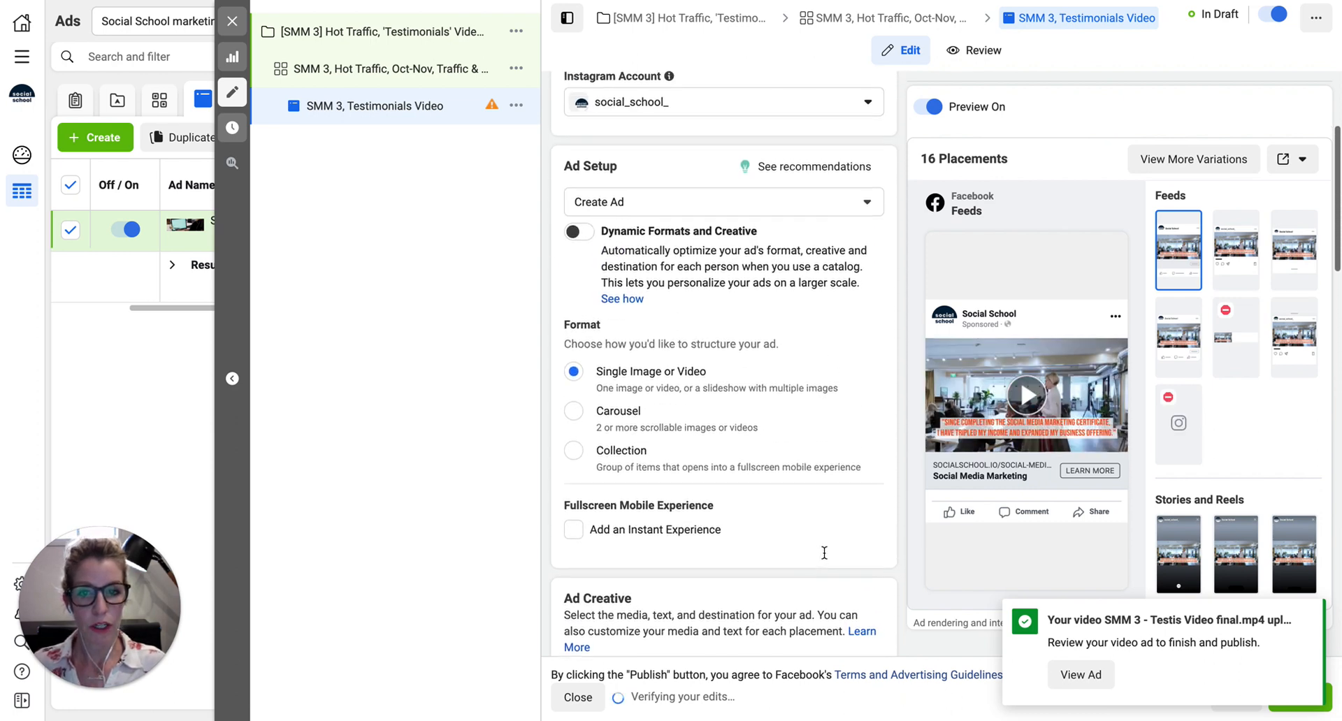
pyautogui.scroll(-3, 824, 553)
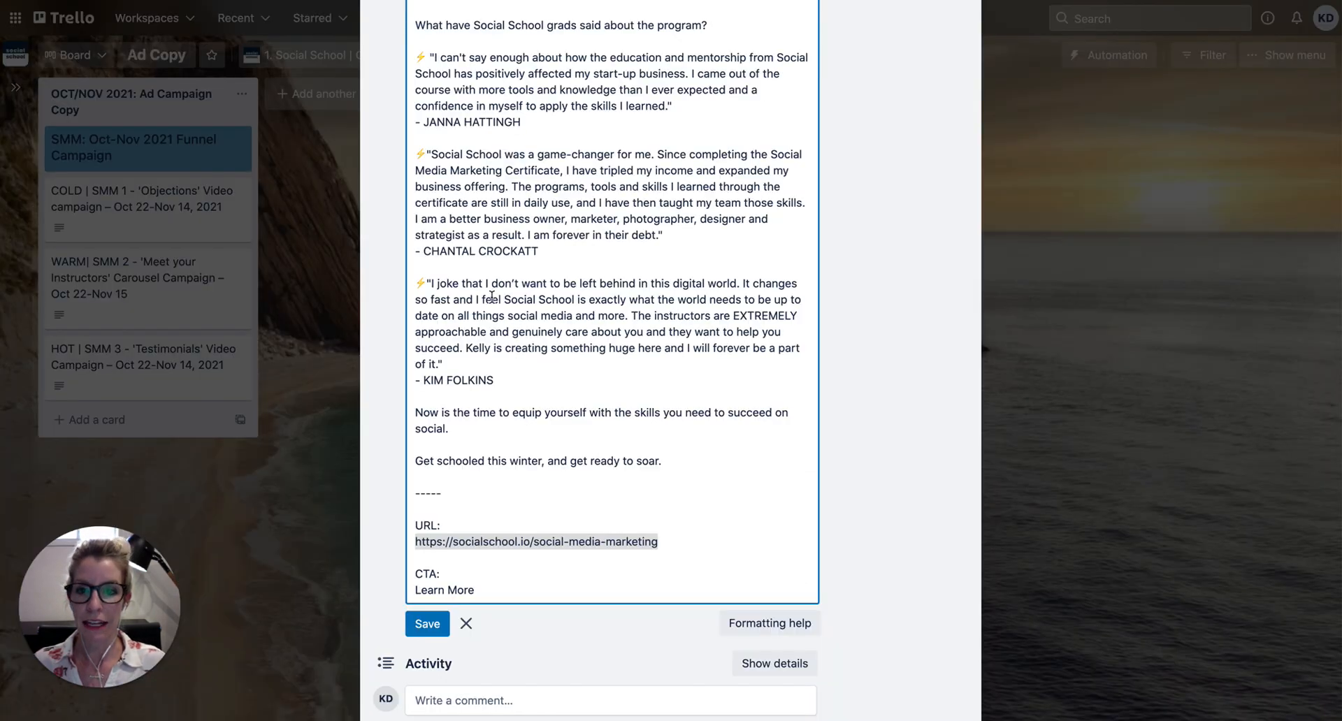
pyautogui.scroll(10, 535, 328)
pyautogui.scroll(4, 535, 328)
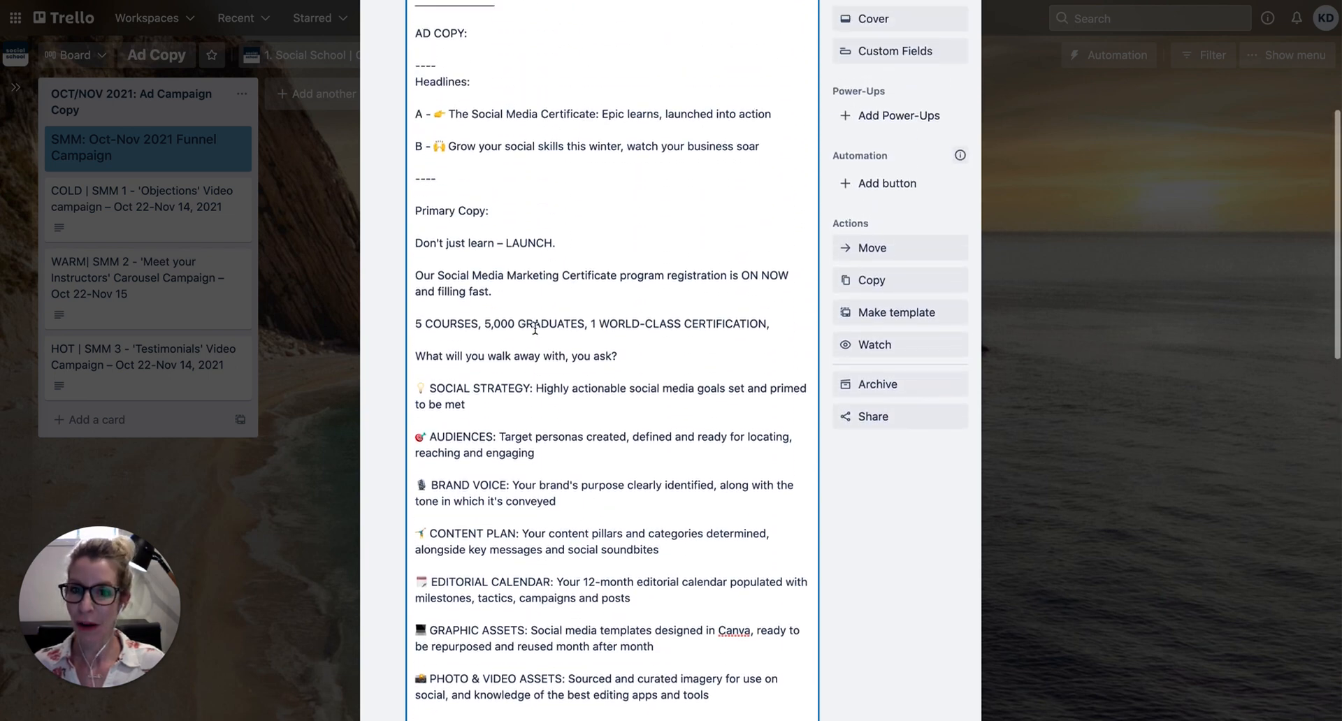
pyautogui.moveTo(415, 308); pyautogui.dragTo(692, 680)
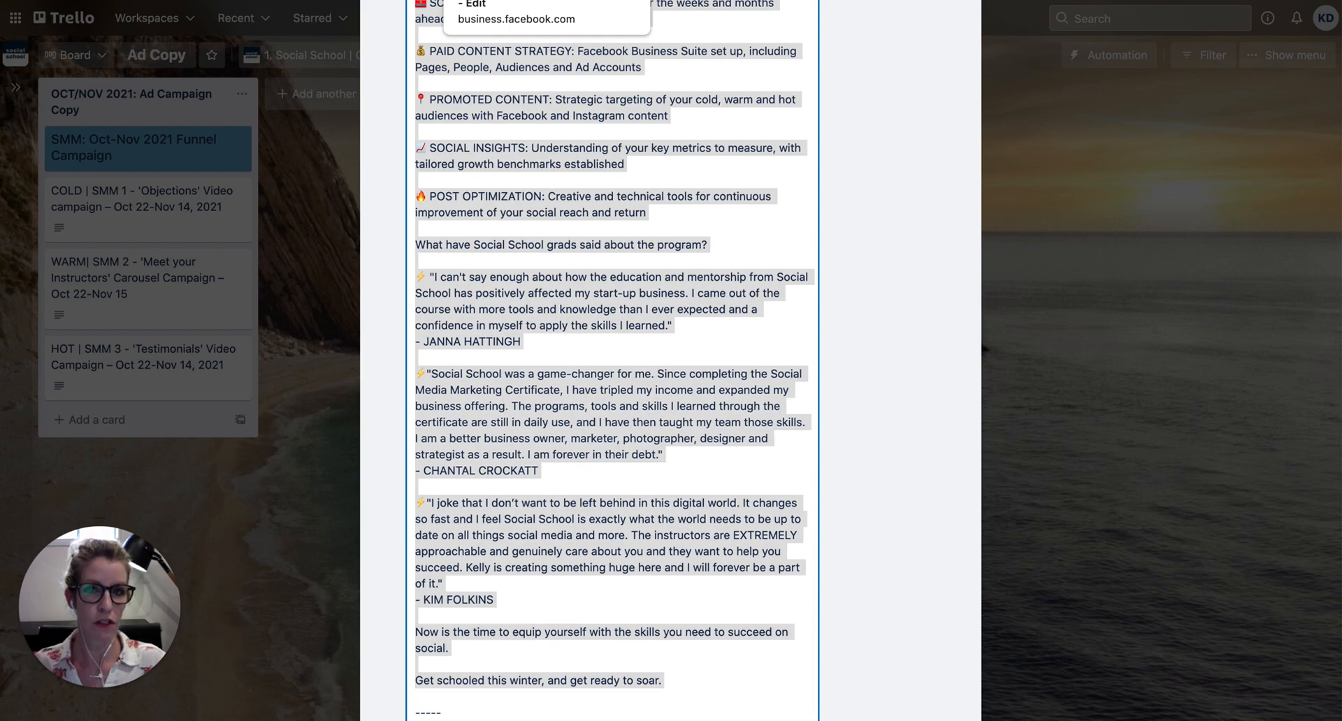
pyautogui.click(497, 0)
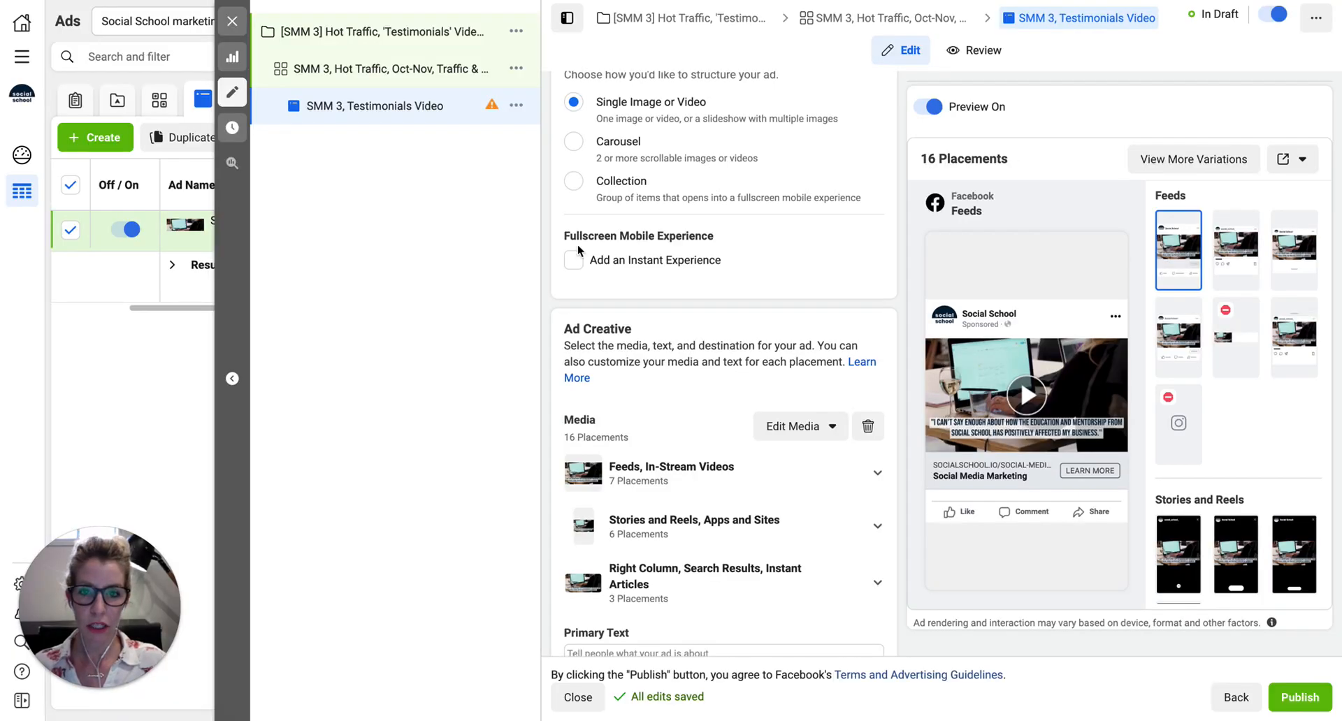
pyautogui.scroll(1, 674, 528)
pyautogui.scroll(-5, 672, 524)
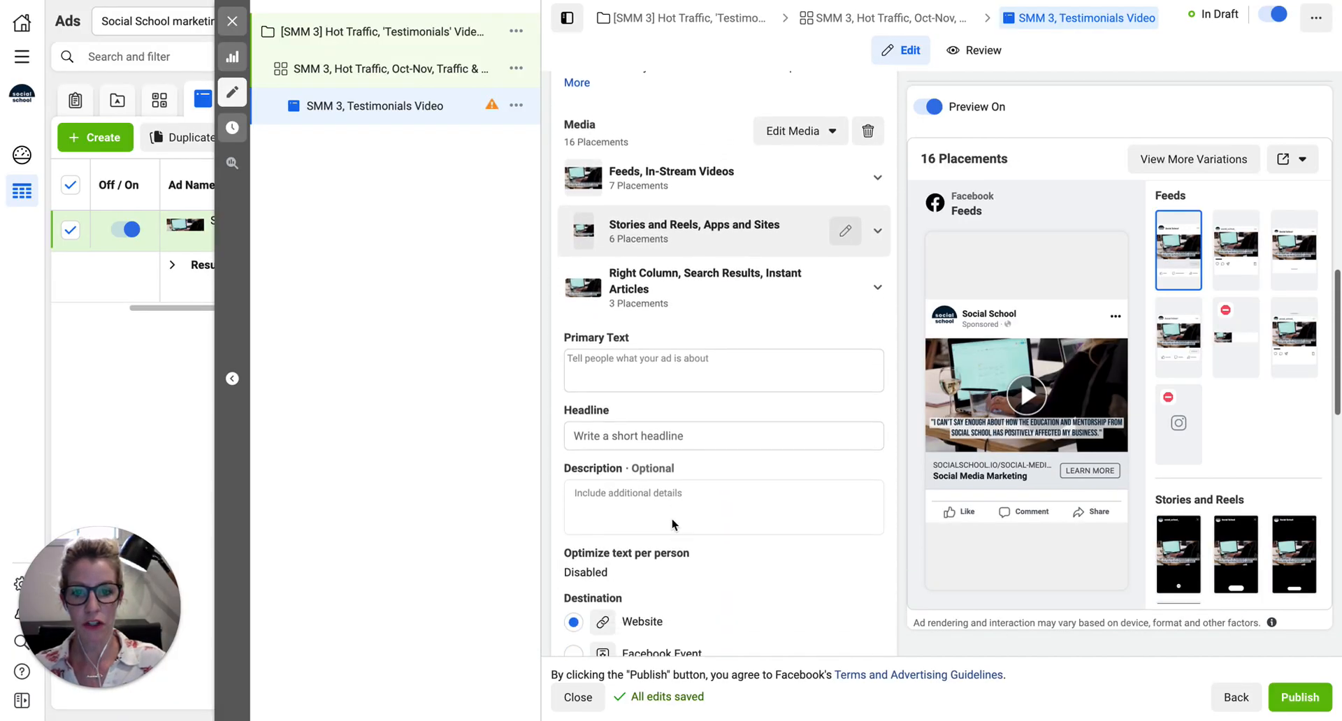
pyautogui.click(605, 337)
pyautogui.hotkey('ctrl', 'v')
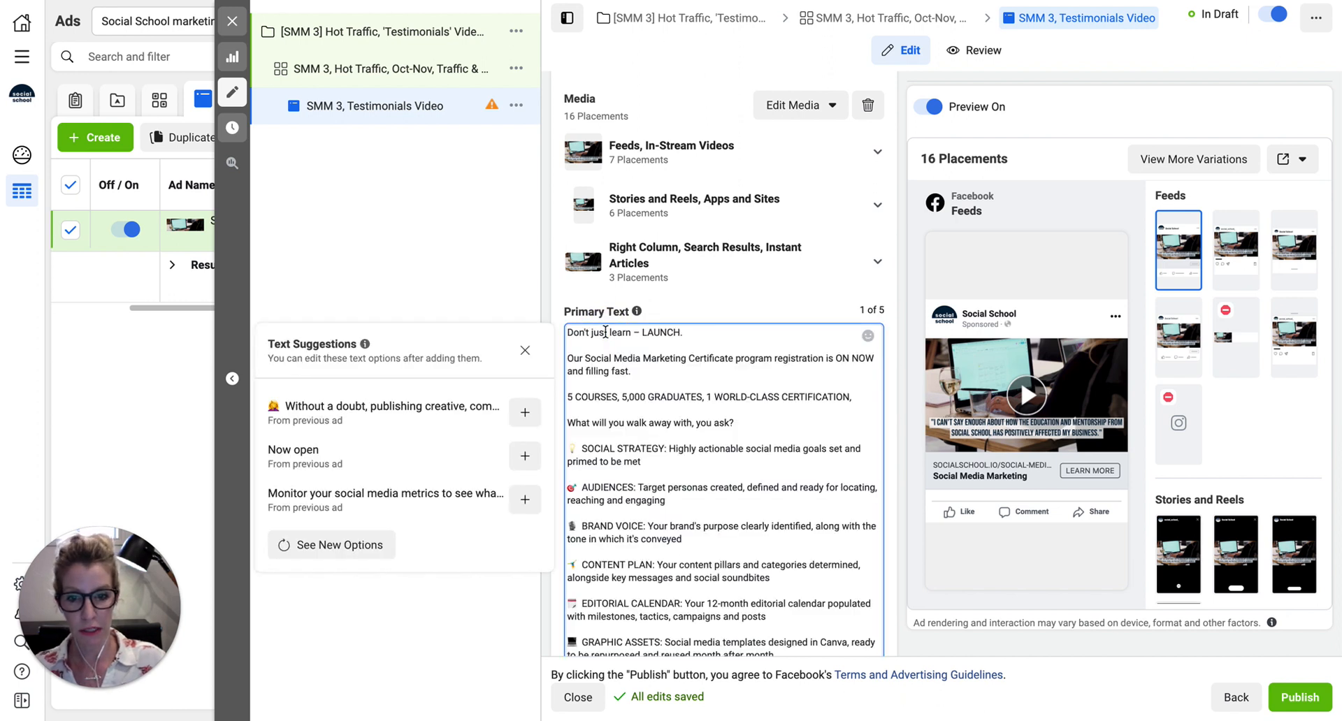
# Step: Copy headline A from the Trello card and set the ad's headline in Ads Manager to "👉 The Social Media Certificate: Epic learns, launched into action"
pyautogui.click(336, 0)
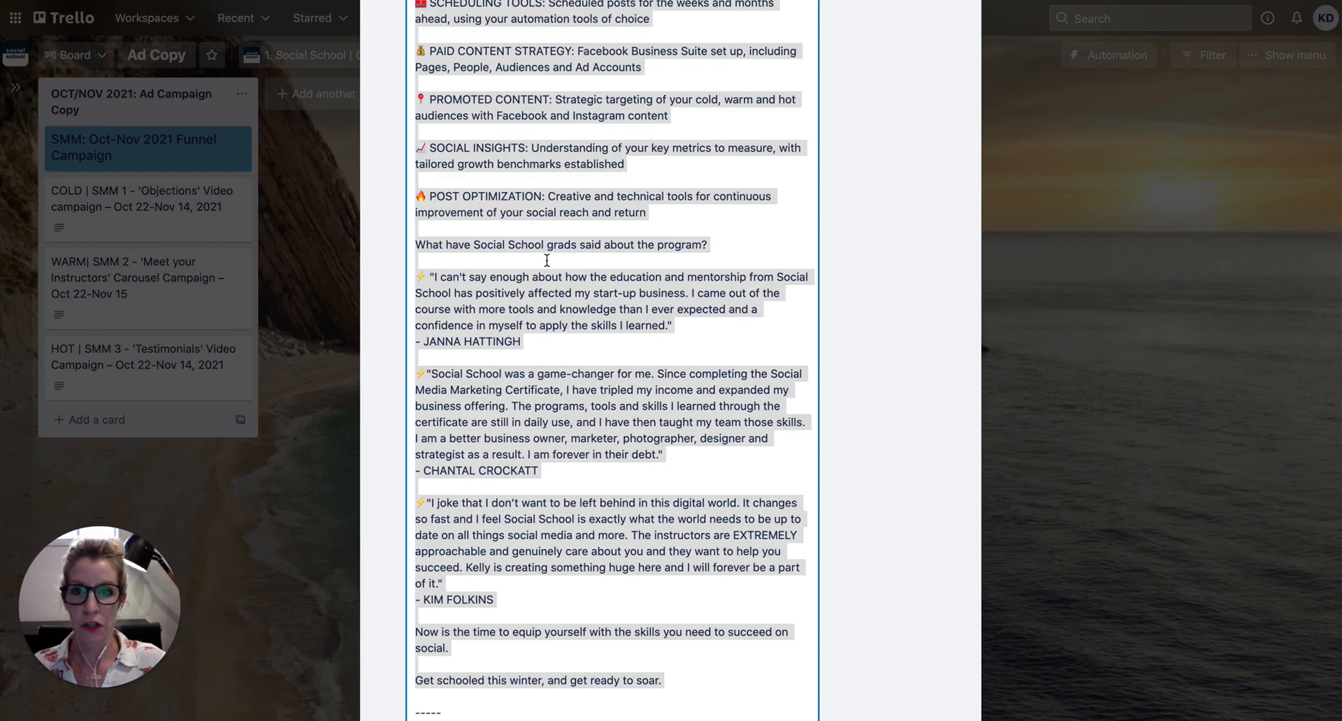
pyautogui.scroll(12, 547, 260)
pyautogui.click(497, 271)
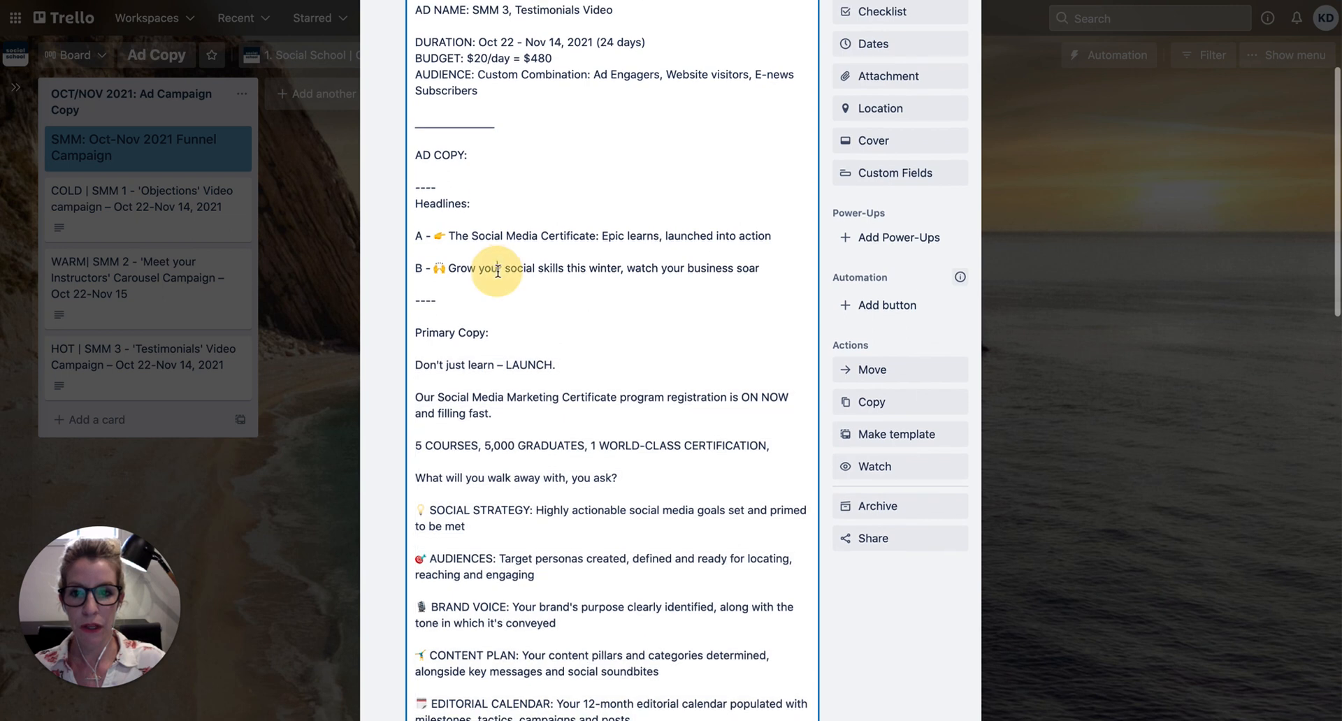
pyautogui.moveTo(435, 238); pyautogui.dragTo(782, 247)
pyautogui.hotkey('ctrl', 'c')
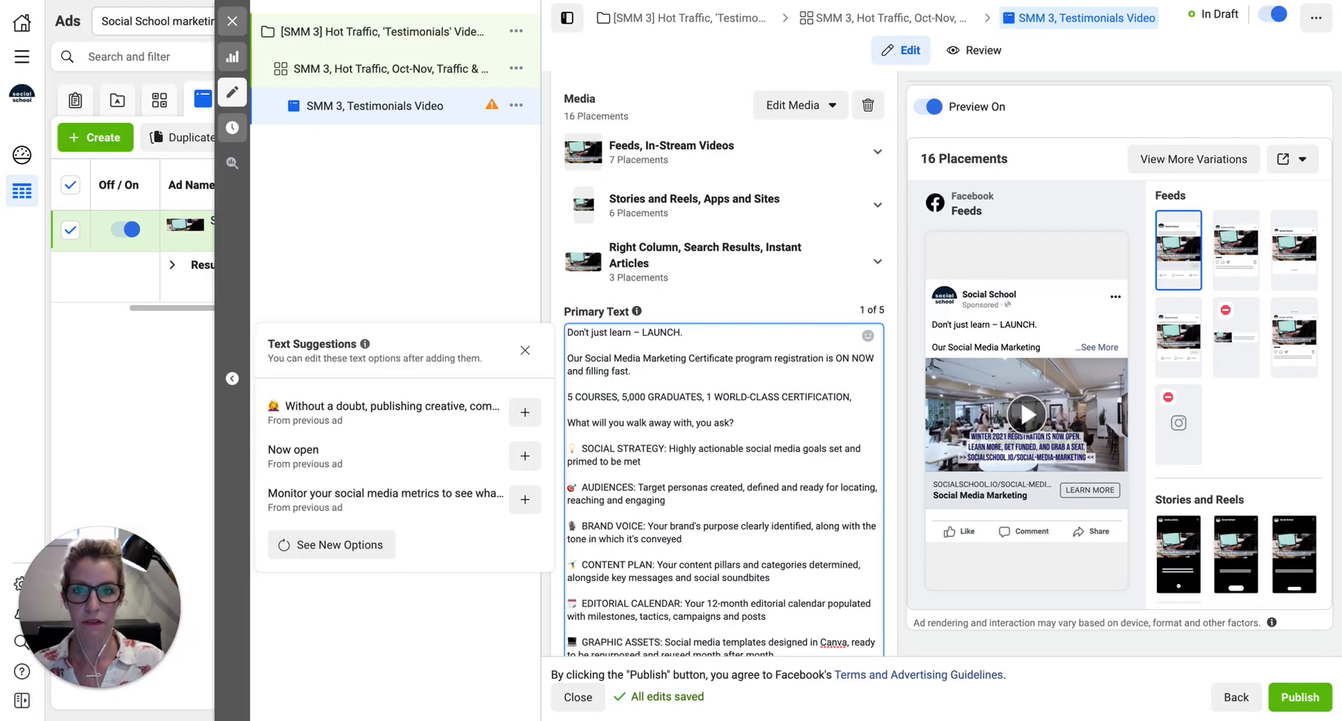
pyautogui.scroll(6, 692, 350)
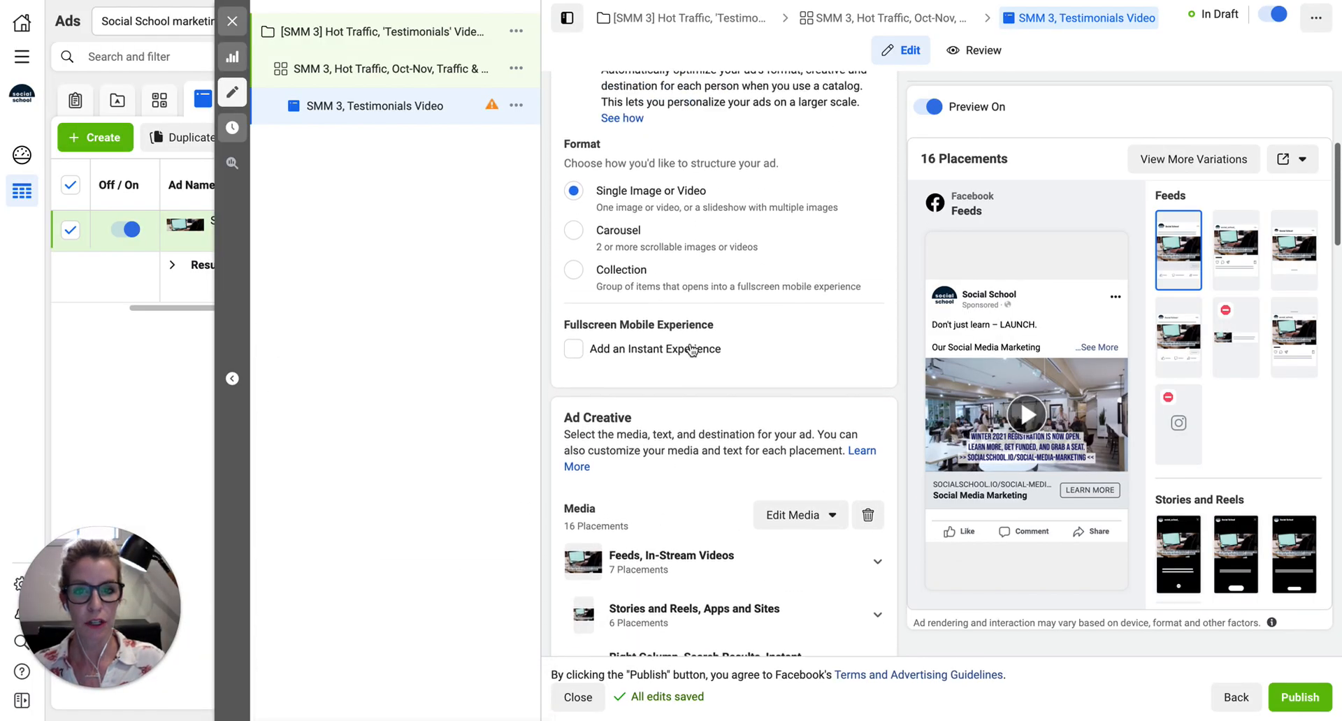
pyautogui.scroll(-8, 689, 344)
pyautogui.scroll(-15, 689, 344)
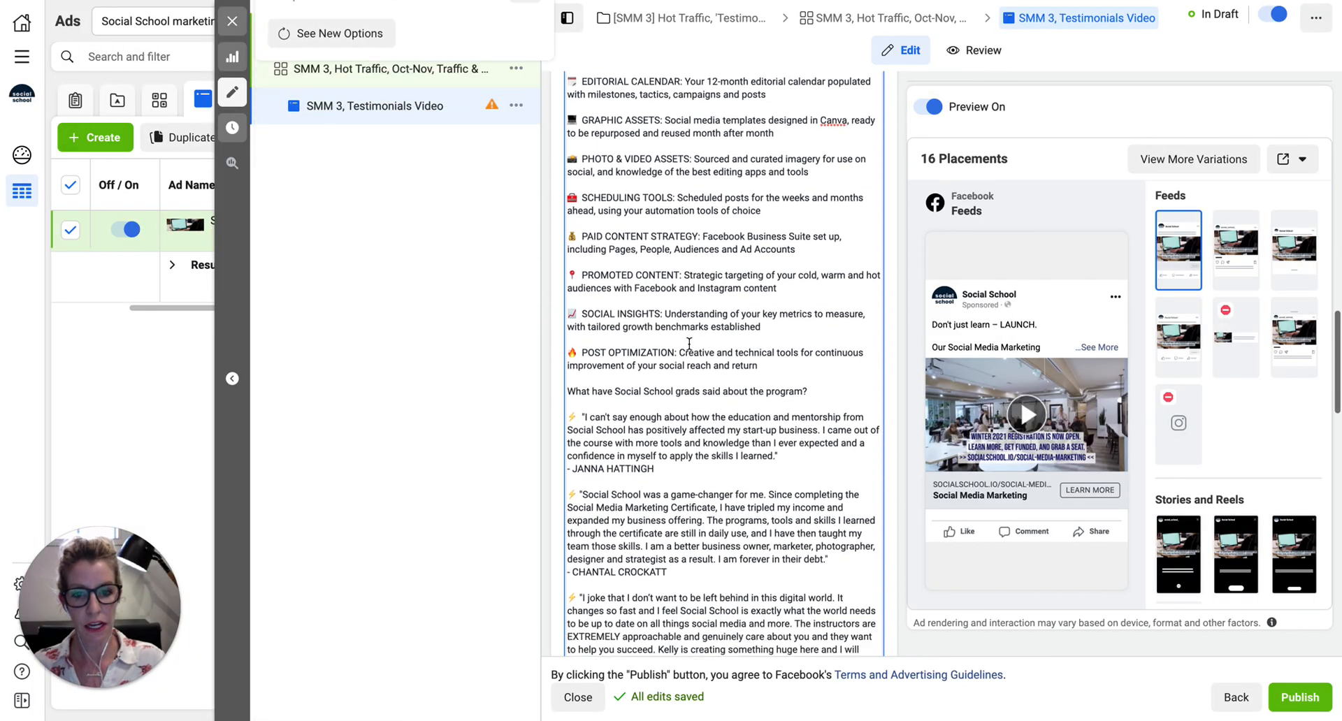
pyautogui.click(631, 298)
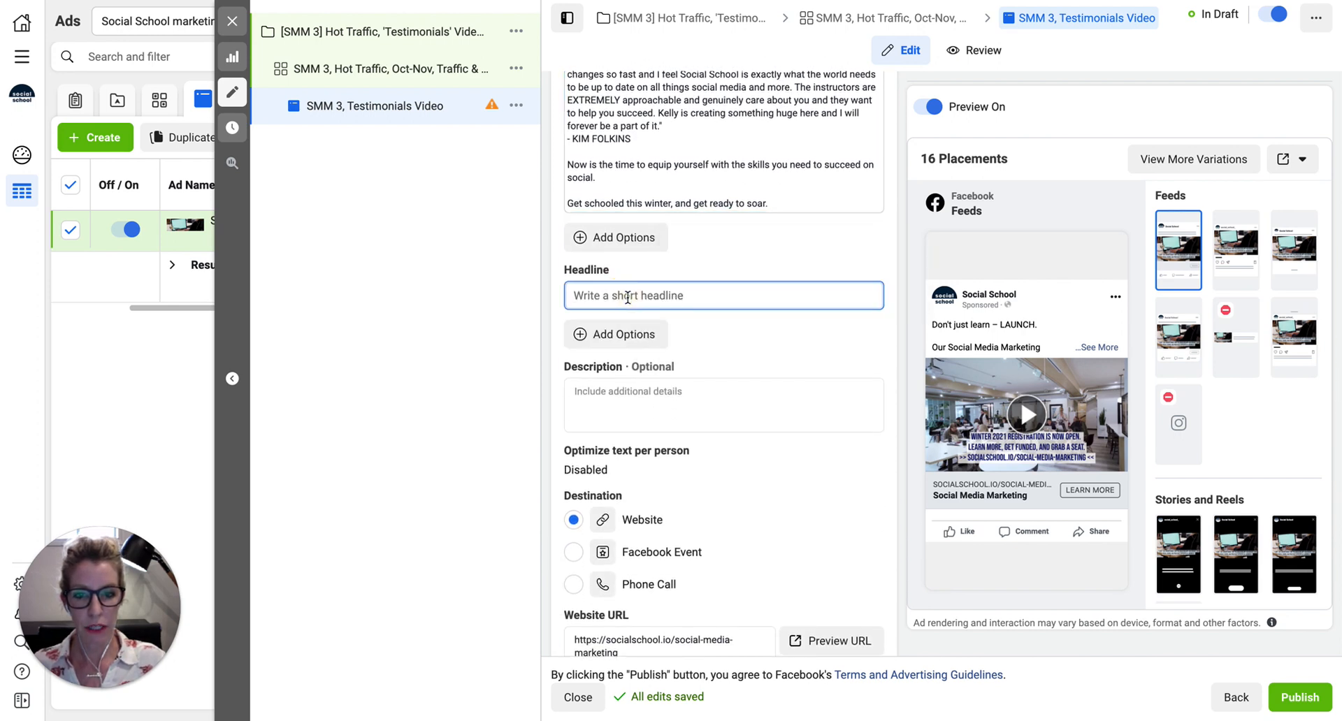
pyautogui.hotkey('ctrl', 'v')
# Step: Copy headline B from the Trello card and add it in Ads Manager as a second headline option, "🙌 Grow your social skills this winter, watch your business soar"
pyautogui.click(612, 337)
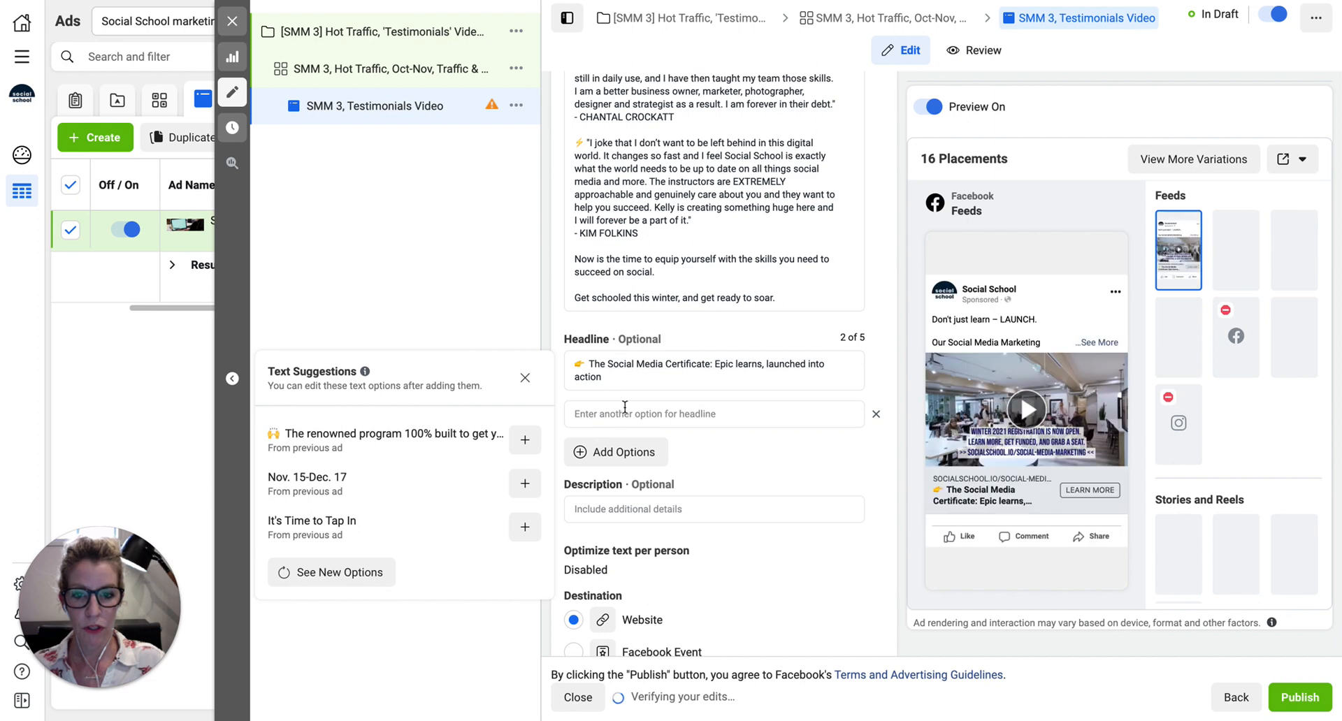
pyautogui.click(621, 413)
pyautogui.hotkey('ctrl', 'Tab')
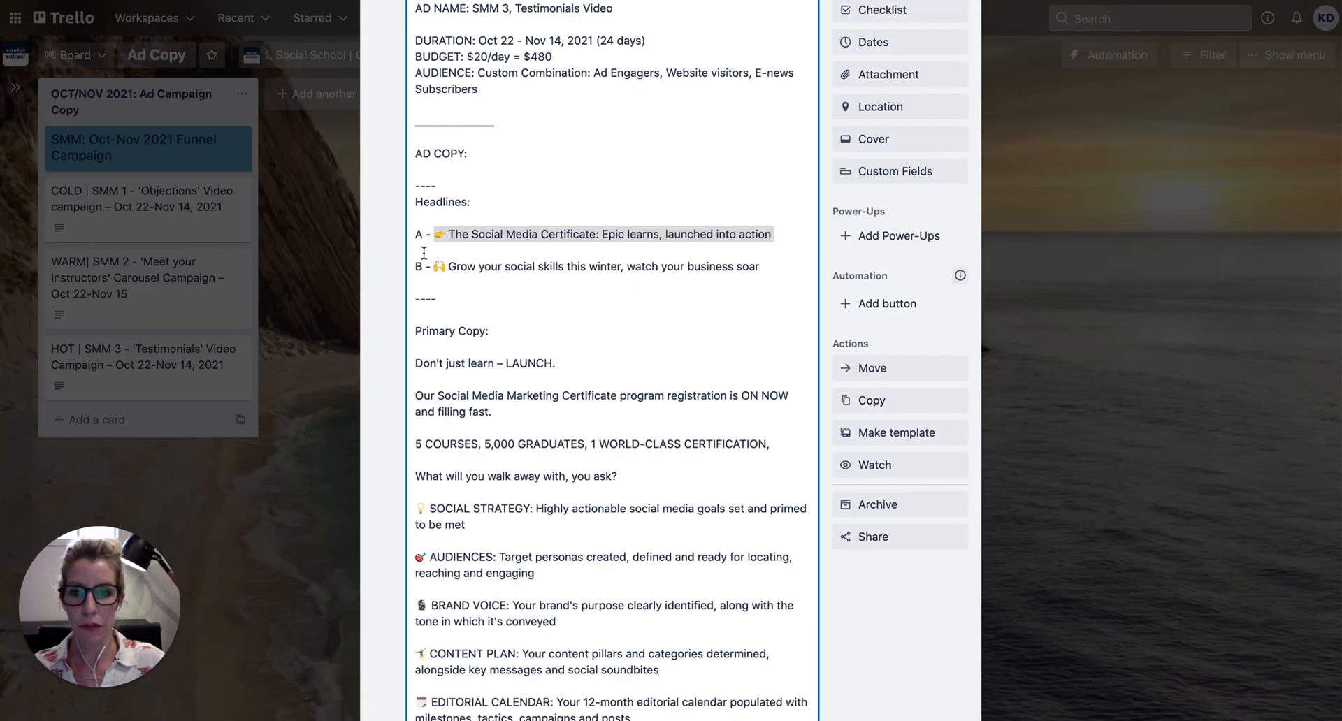
pyautogui.moveTo(435, 268); pyautogui.dragTo(768, 278)
pyautogui.hotkey('ctrl', 'c')
pyautogui.hotkey('ctrl', 'Tab')
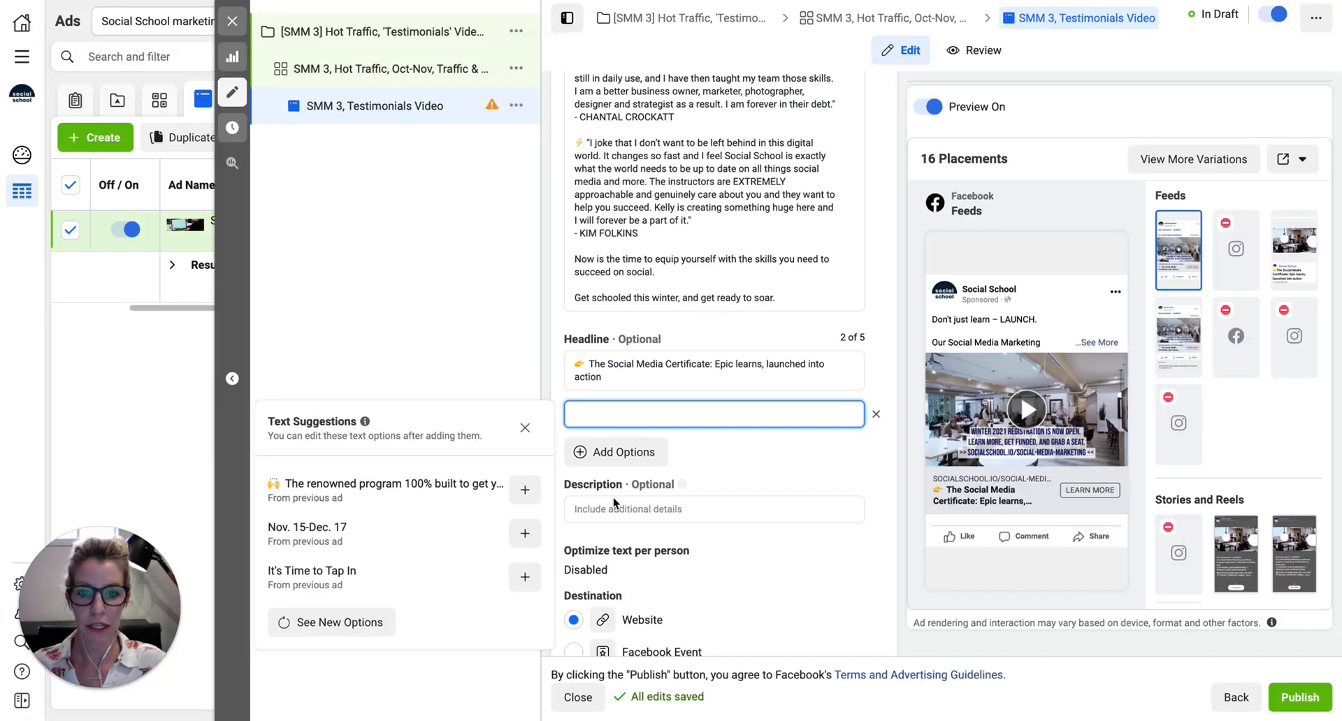
pyautogui.hotkey('ctrl', 'v')
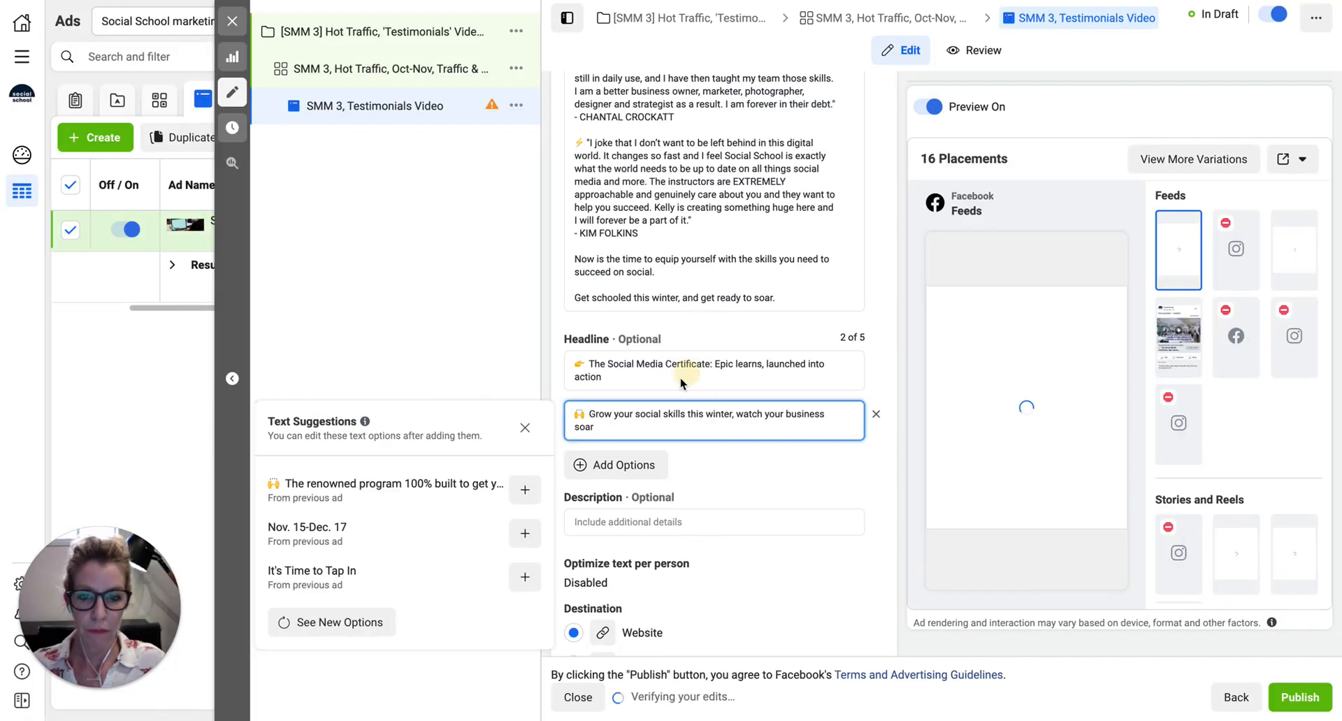
pyautogui.click(640, 377)
pyautogui.click(737, 476)
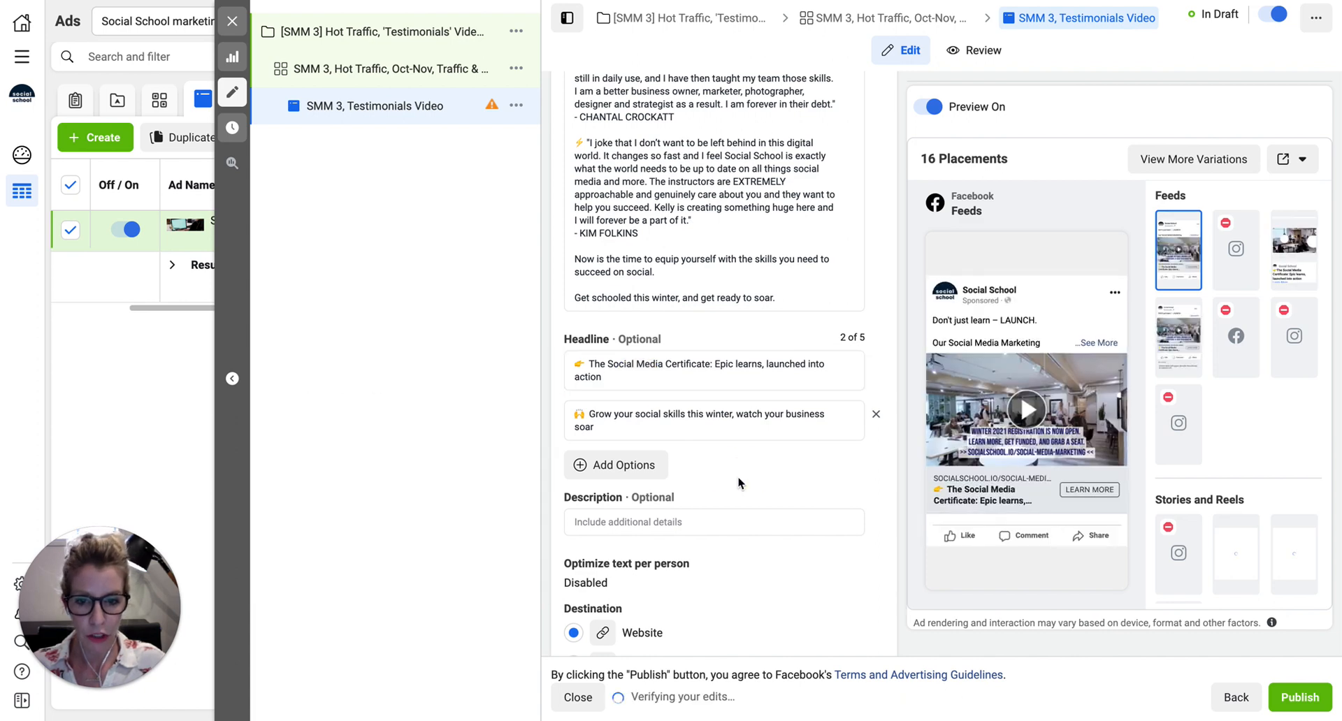
pyautogui.click(665, 521)
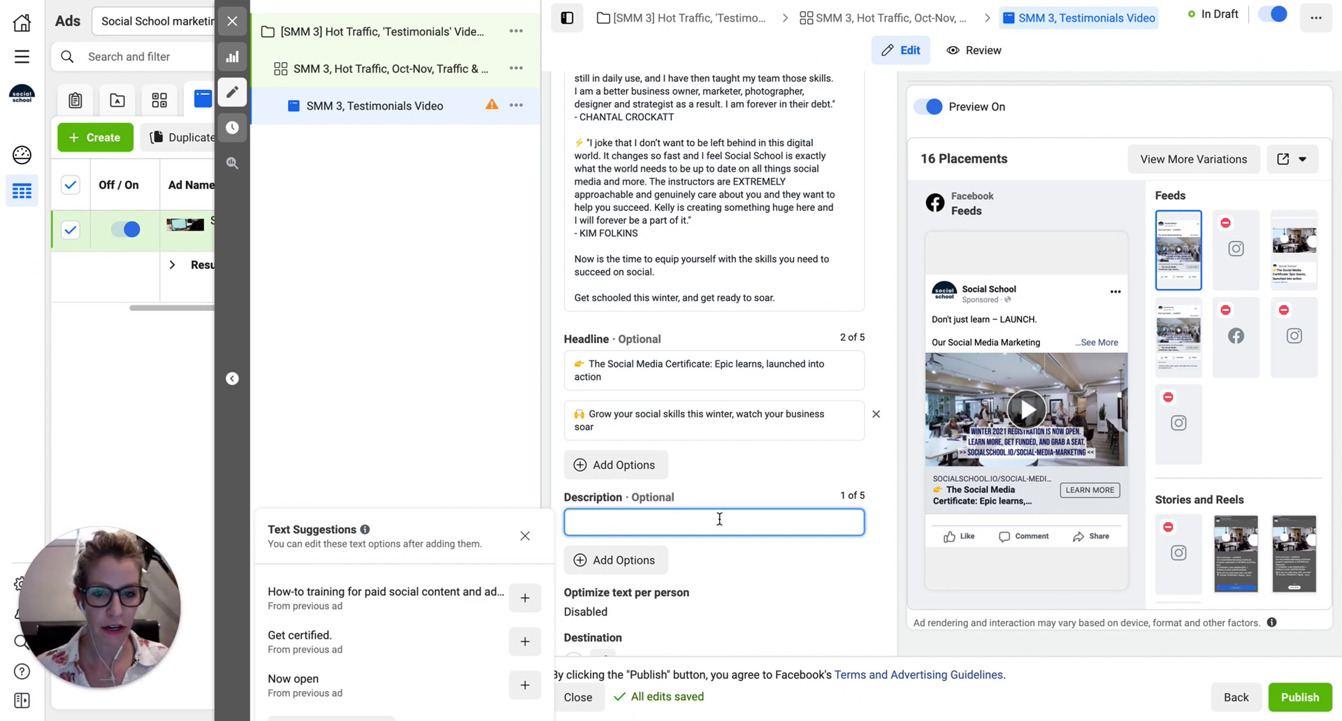
pyautogui.click(982, 323)
# Step: Remove the line breaks in the primary text so "Our Social Media Marketing Certificate program" follows "Don't just learn – LAUNCH." on the same line
pyautogui.scroll(2, 629, 240)
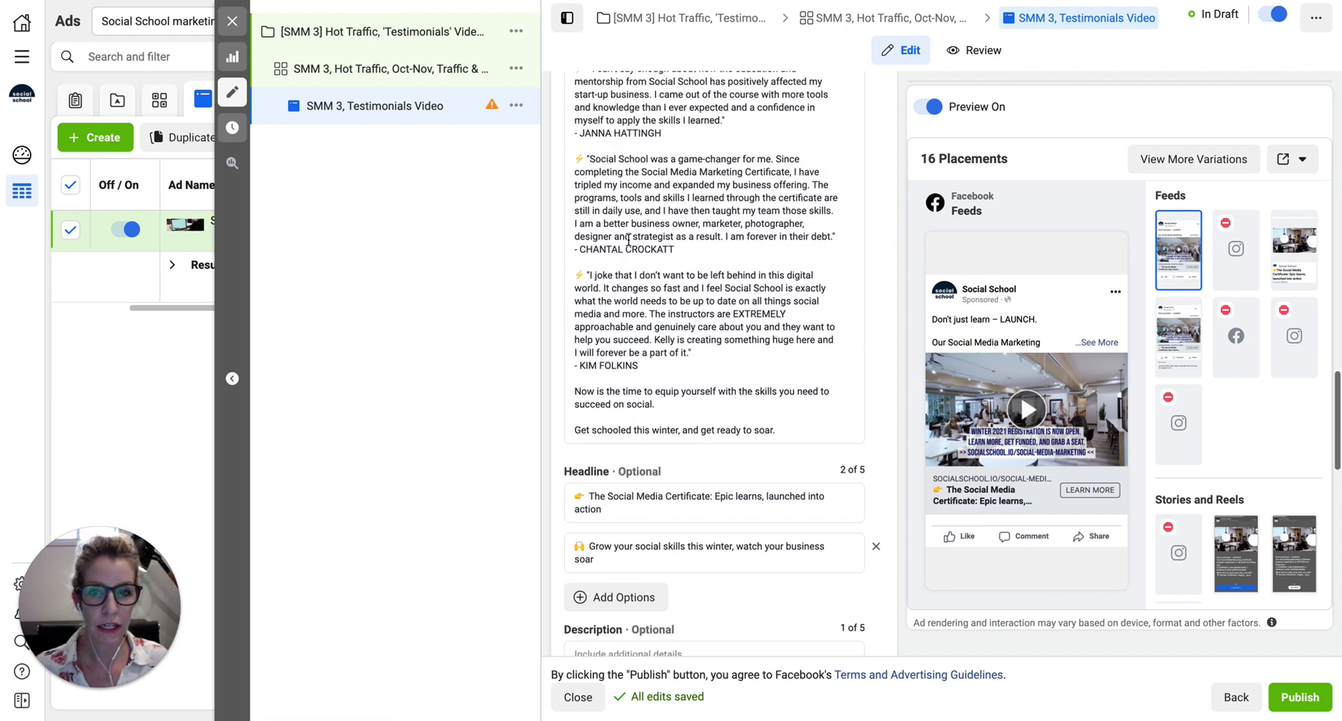
pyautogui.scroll(15, 628, 240)
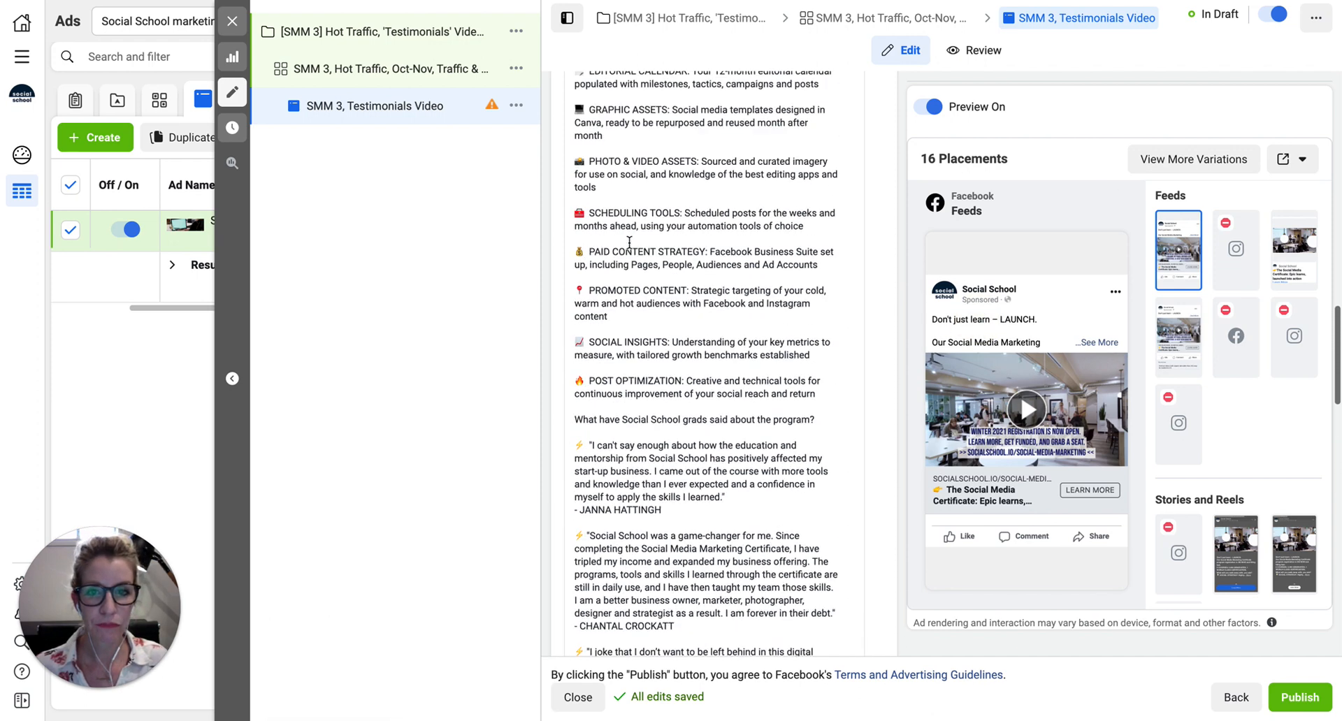
pyautogui.click(576, 250)
pyautogui.press('BackSpace')
pyautogui.press('BackSpace')
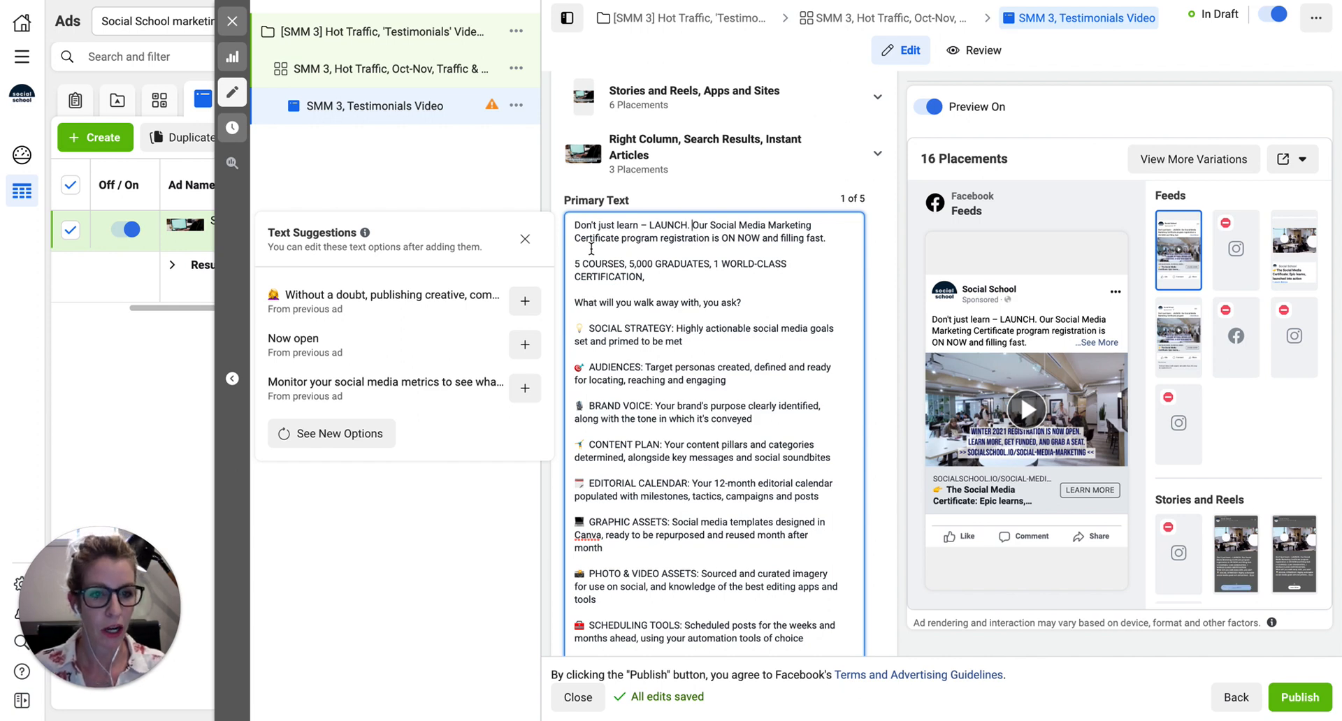
# Step: Review the ad's format, media, primary text, headlines, destination links and call to action, and check the Facebook News Feed and Instagram Feed previews
pyautogui.scroll(8, 669, 340)
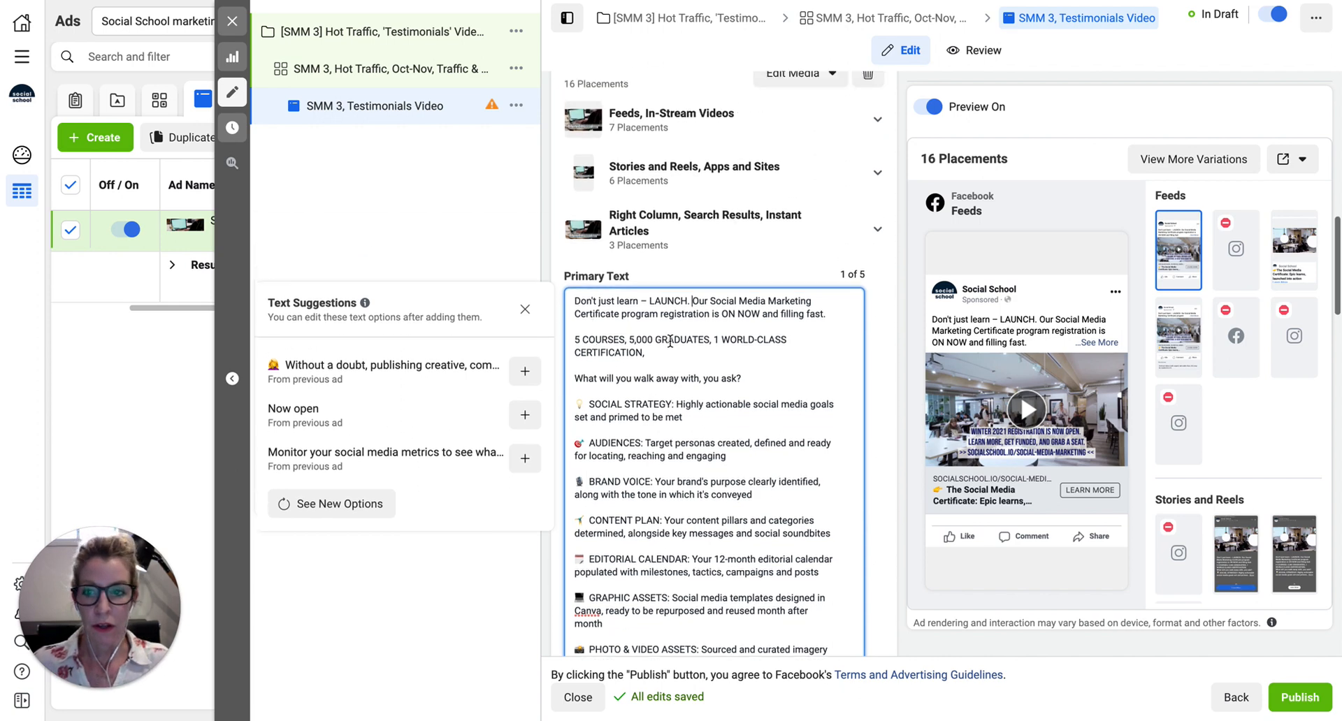
pyautogui.scroll(4, 670, 340)
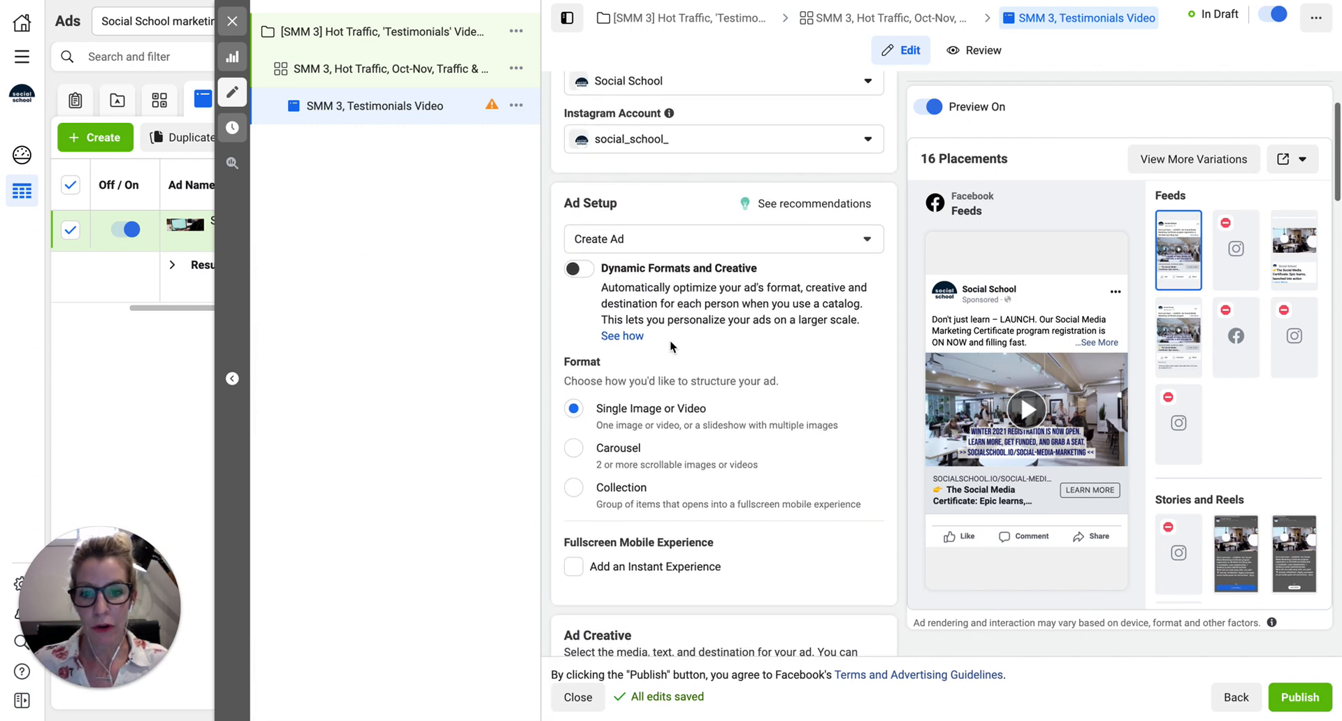
pyautogui.scroll(-10, 670, 340)
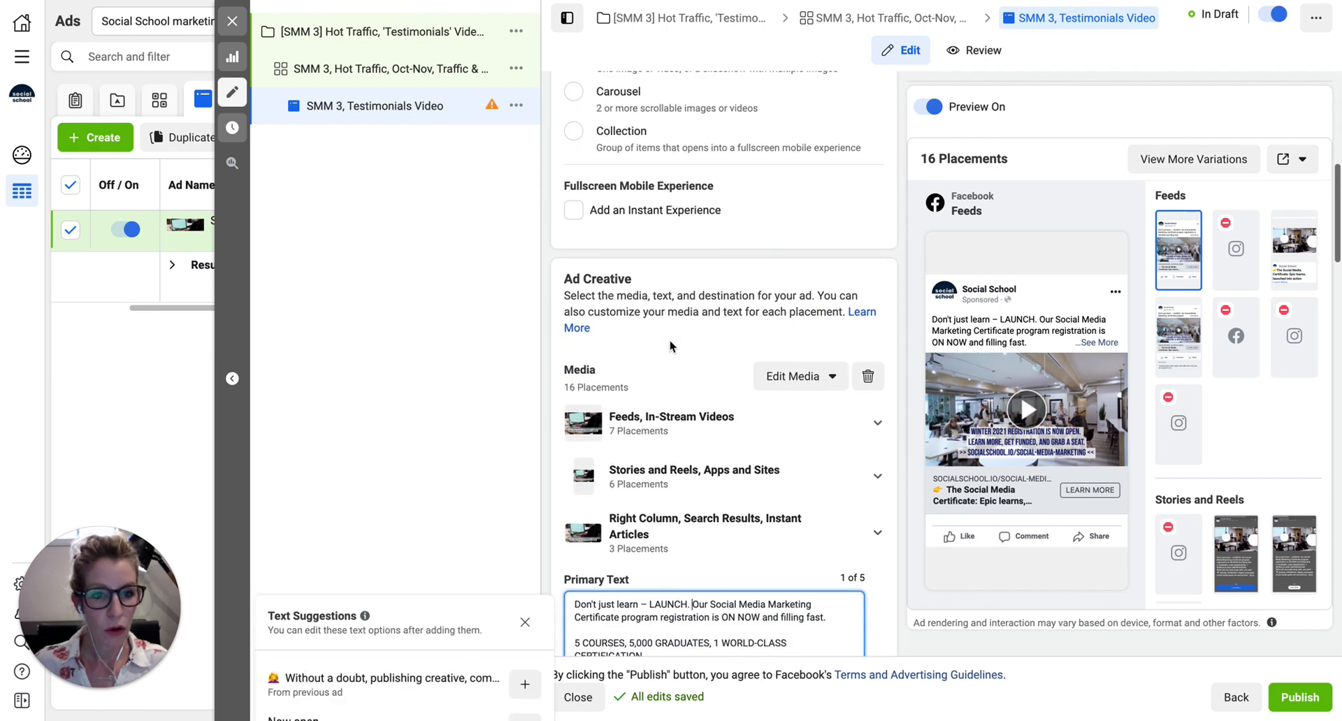
pyautogui.scroll(-10, 669, 341)
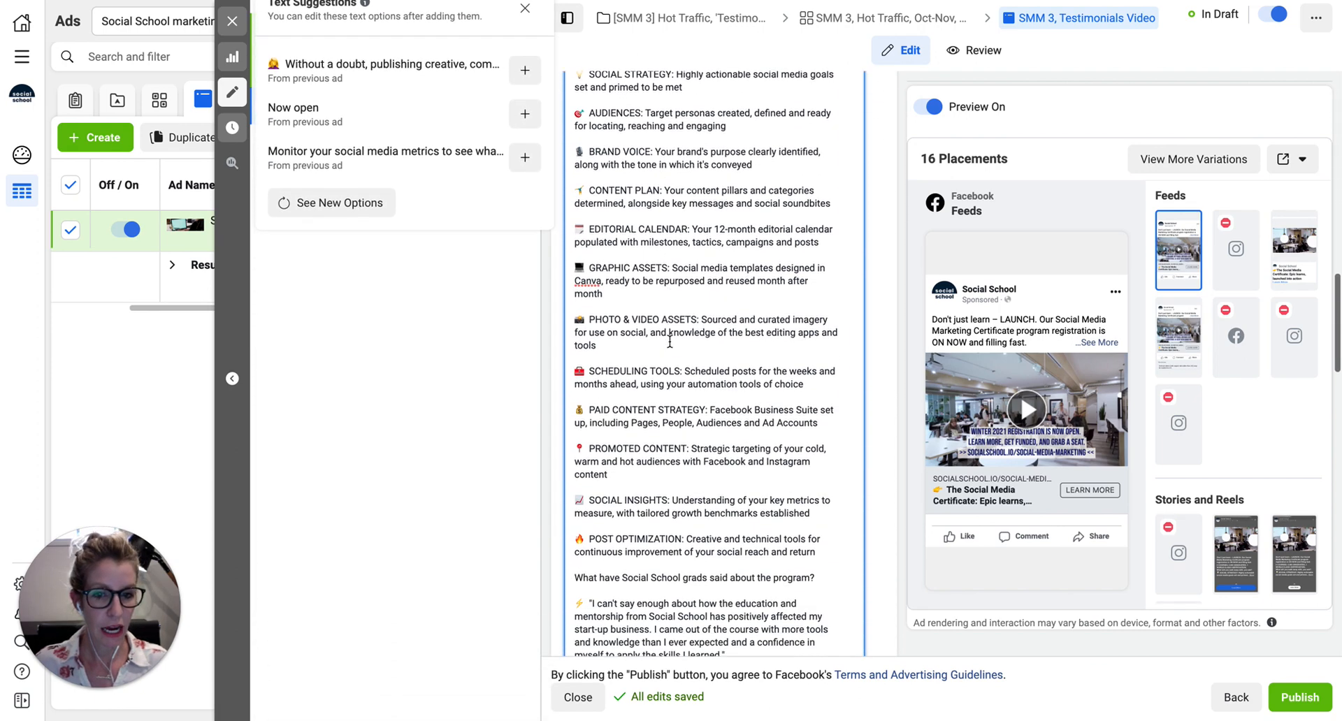
pyautogui.scroll(-10, 670, 345)
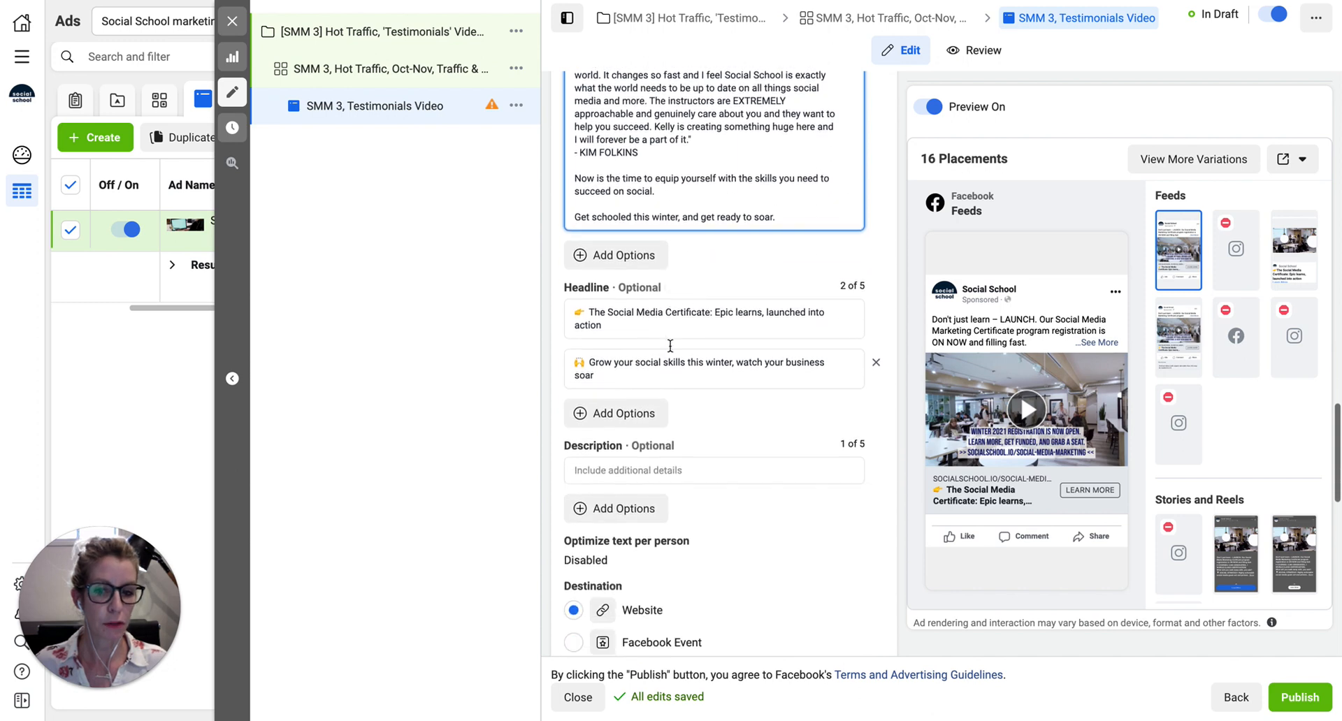
pyautogui.scroll(-1, 670, 351)
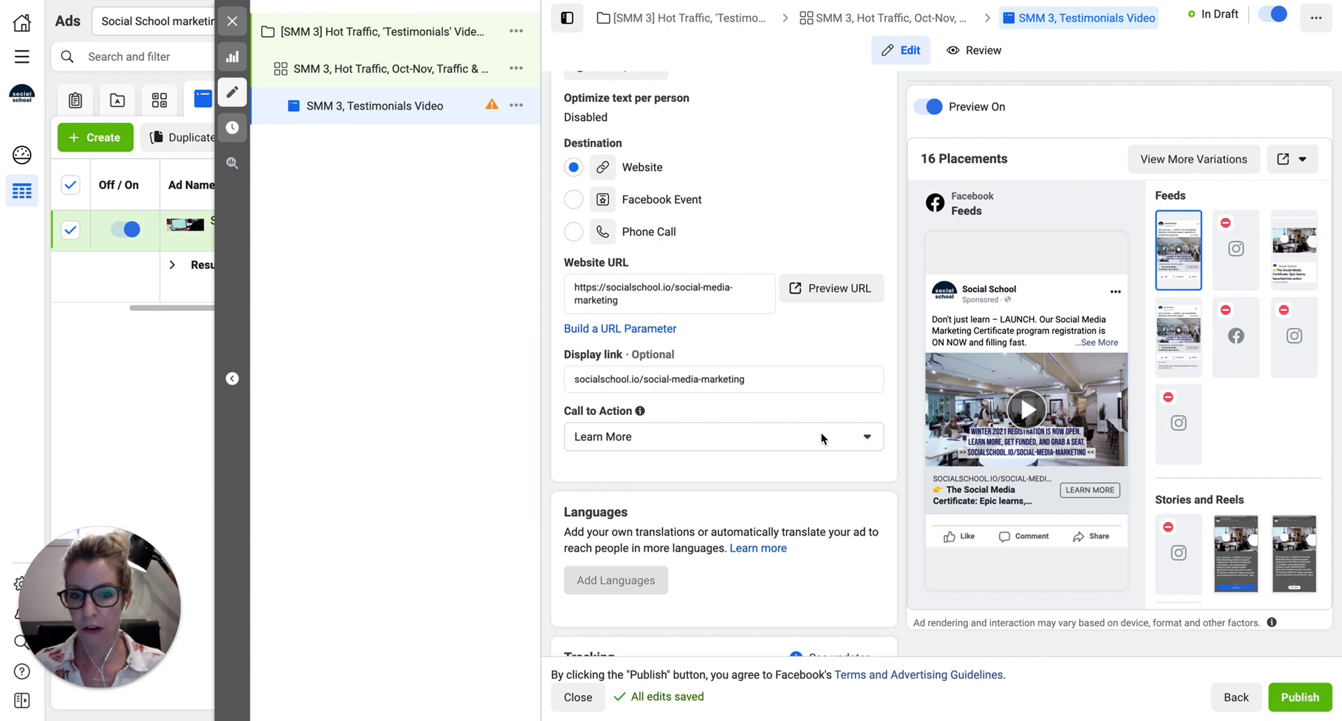
pyautogui.moveTo(1053, 331)
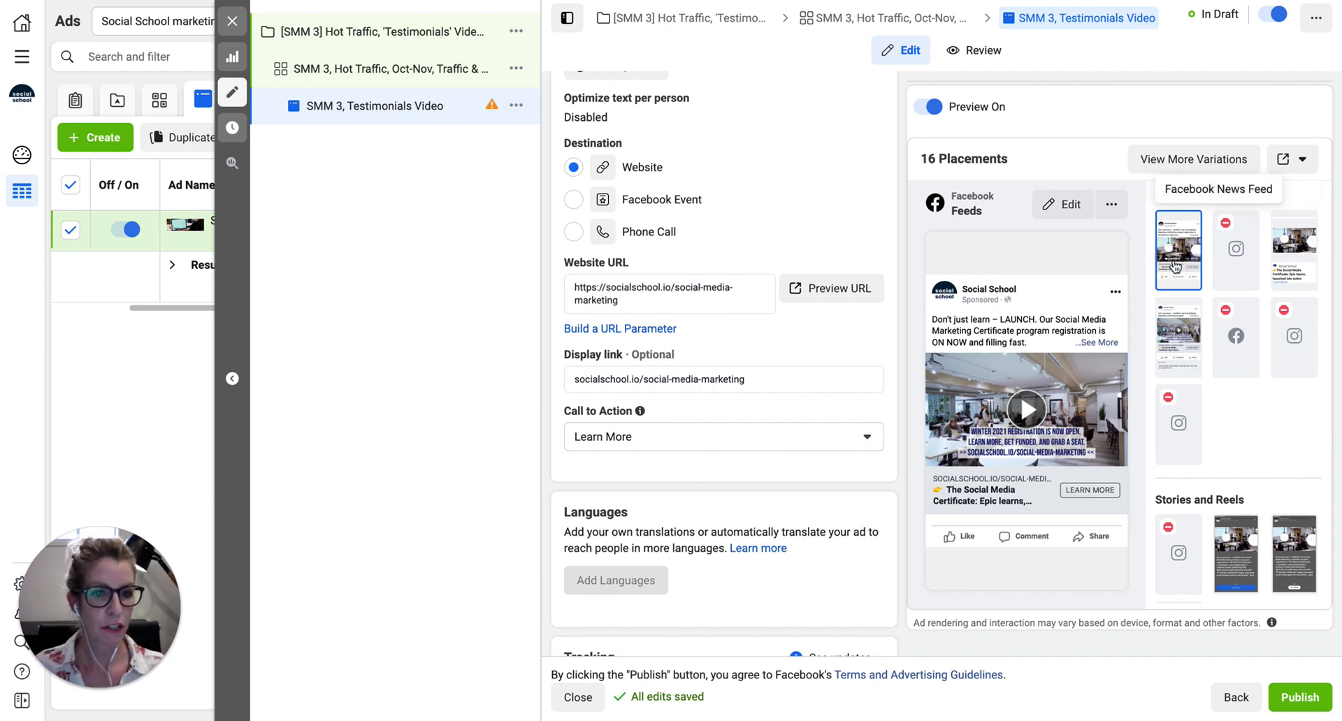
pyautogui.click(1234, 253)
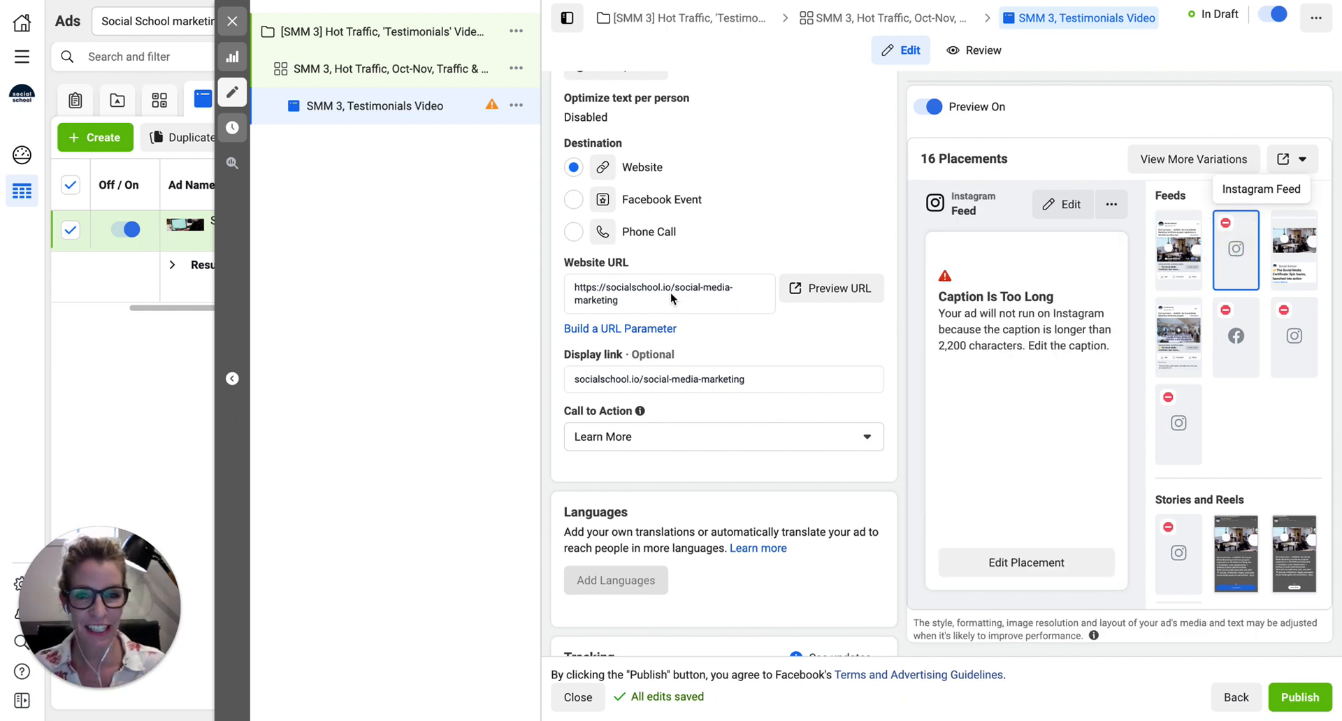
# Step: Delete the sentence "The programs, tools and skills I learned" through "taught my team those skills." from the second testimonial in the primary text
pyautogui.scroll(6, 748, 236)
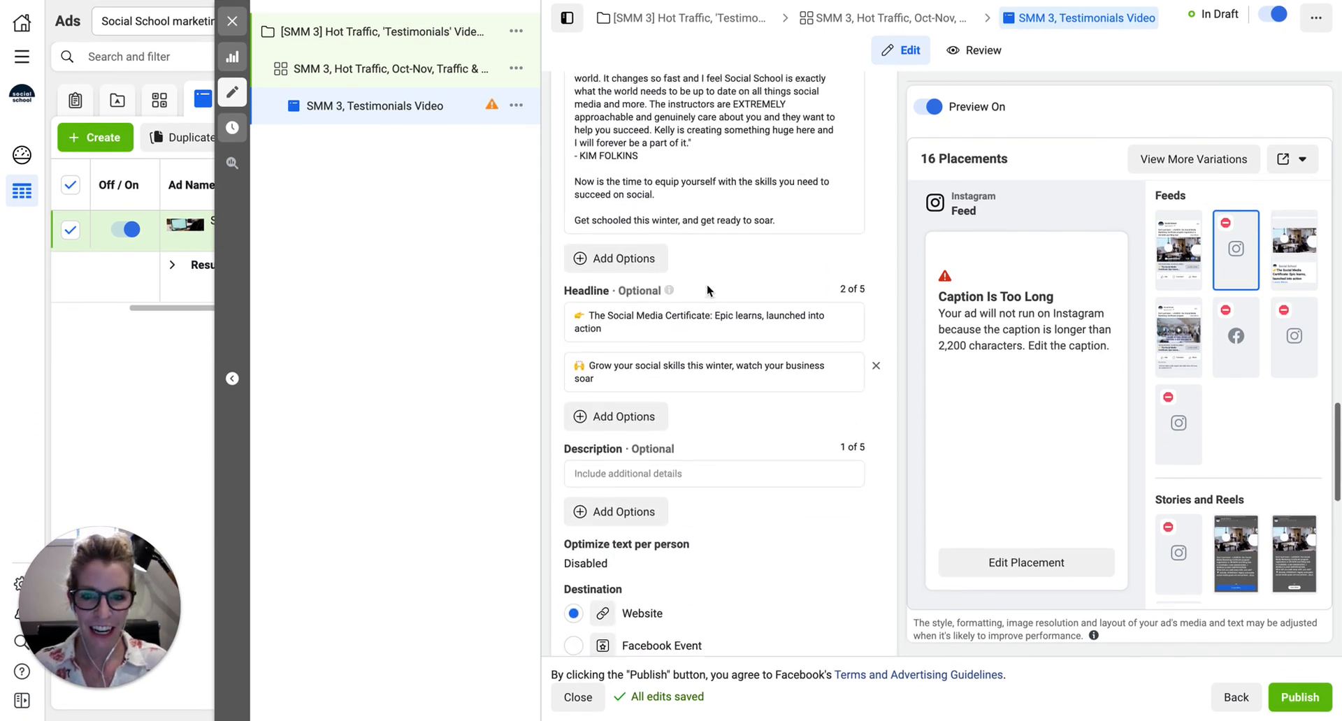
pyautogui.scroll(7, 706, 286)
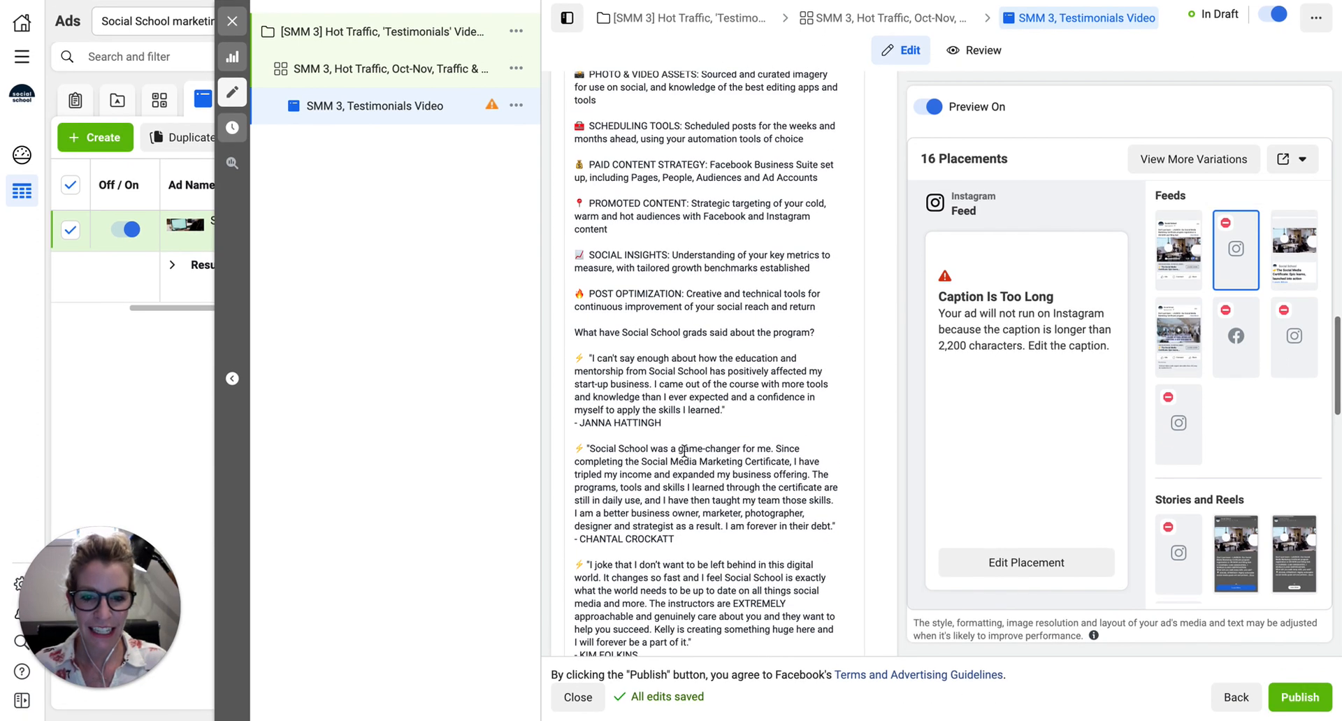
pyautogui.scroll(7, 656, 509)
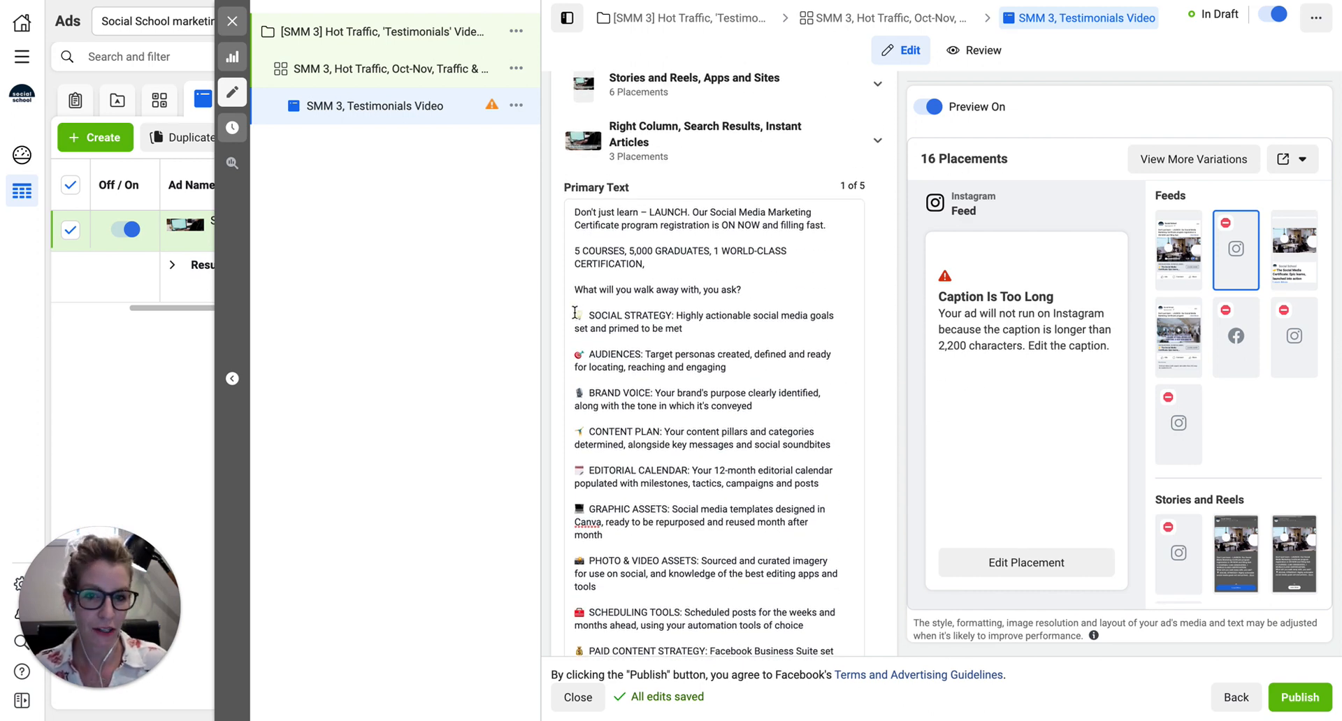
pyautogui.scroll(-5, 695, 339)
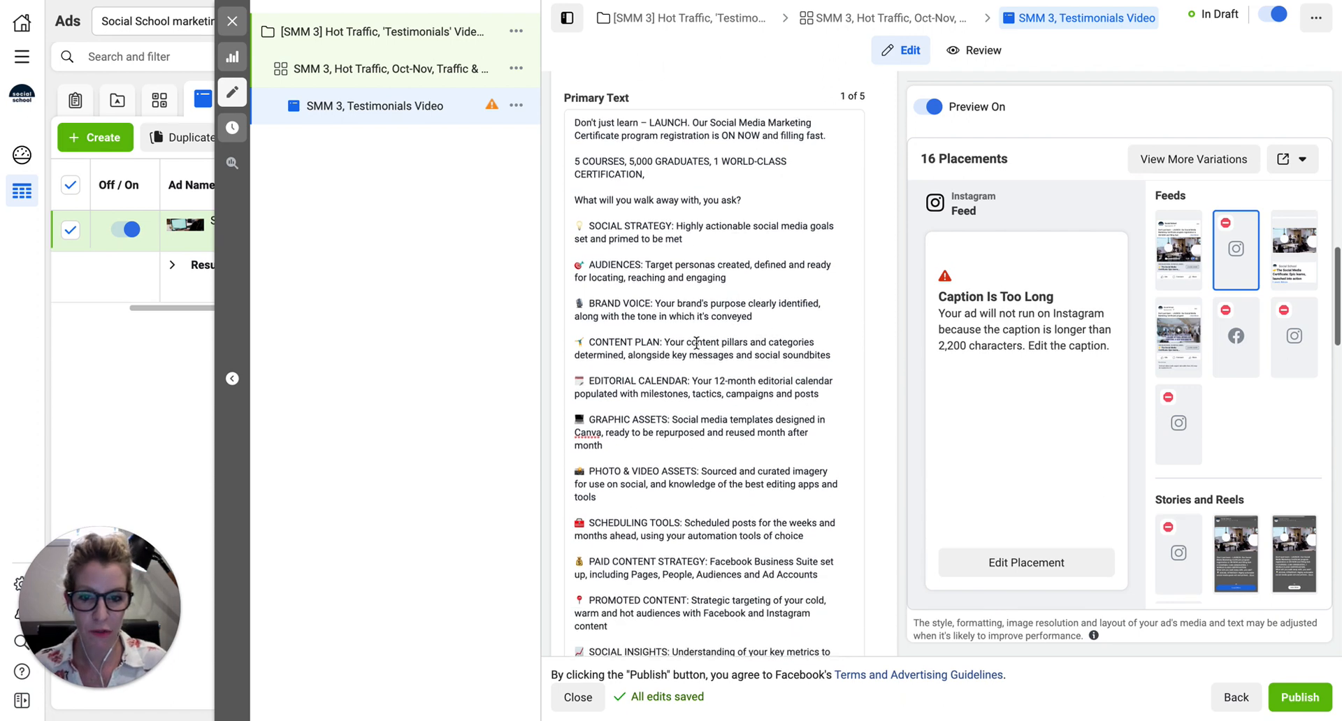
pyautogui.scroll(-5, 698, 345)
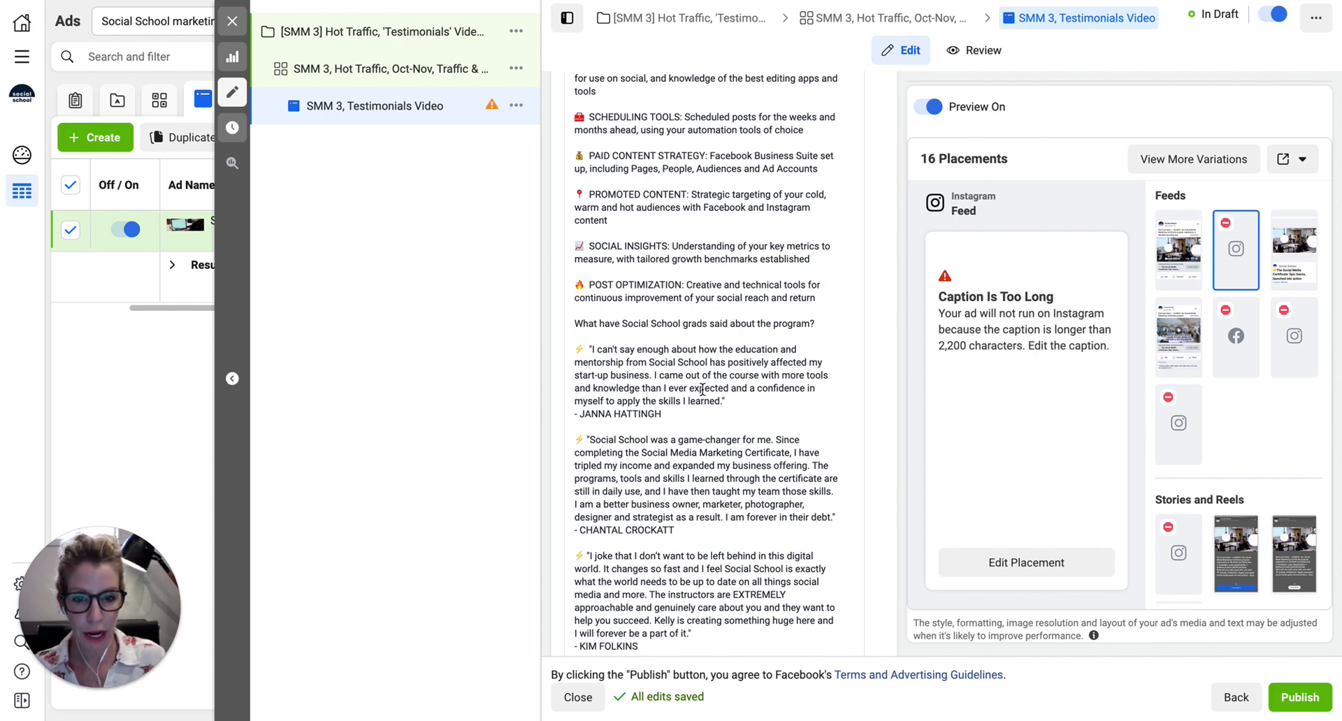
pyautogui.scroll(-3, 703, 390)
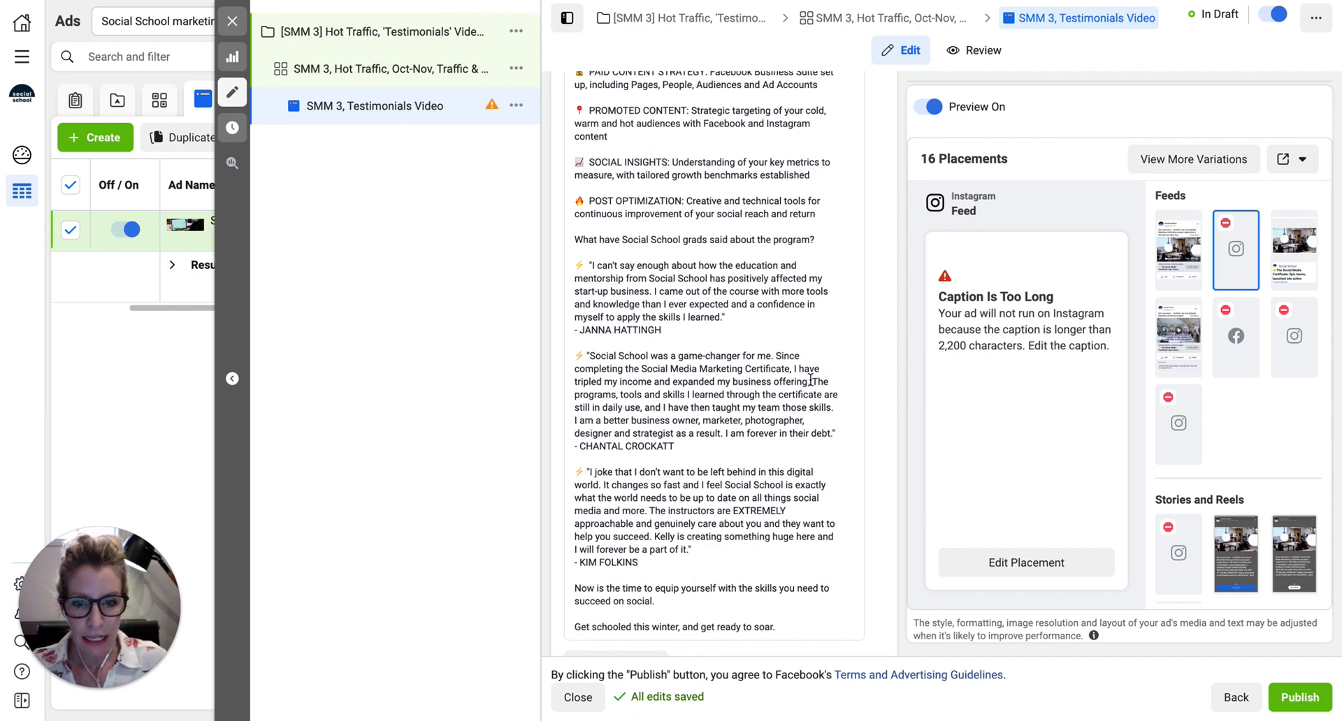
pyautogui.moveTo(811, 379); pyautogui.dragTo(839, 407)
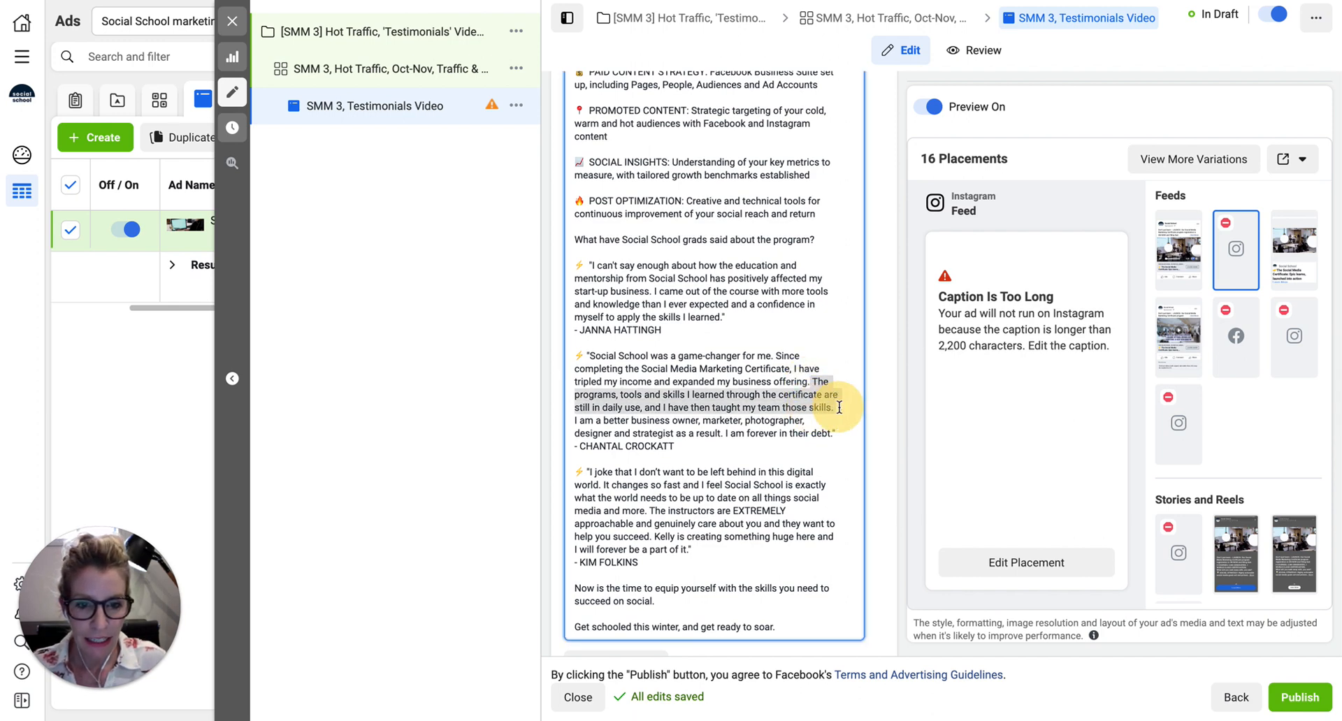
pyautogui.press('BackSpace')
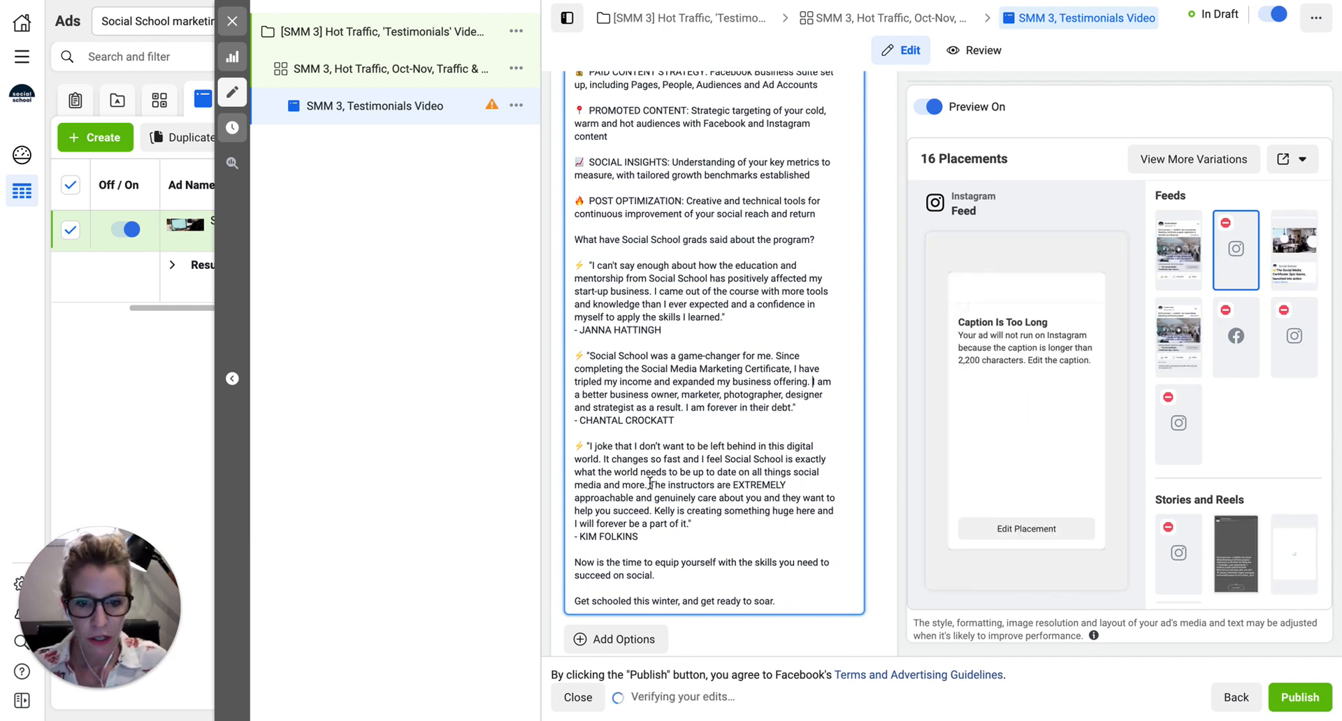
# Step: Cut the third testimonial's opening, from "I joke that I don't want to be left behind" through "social media and more."
pyautogui.moveTo(650, 483); pyautogui.dragTo(590, 448)
pyautogui.press('BackSpace')
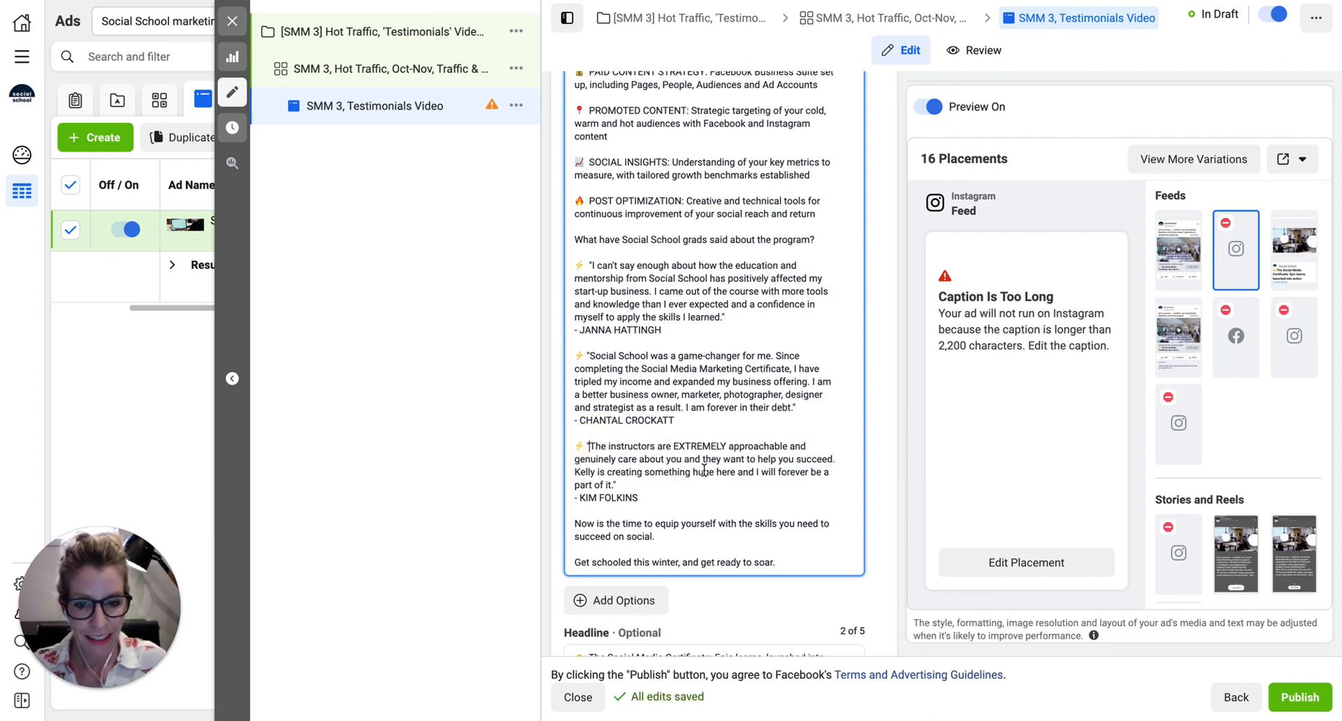
pyautogui.click(661, 486)
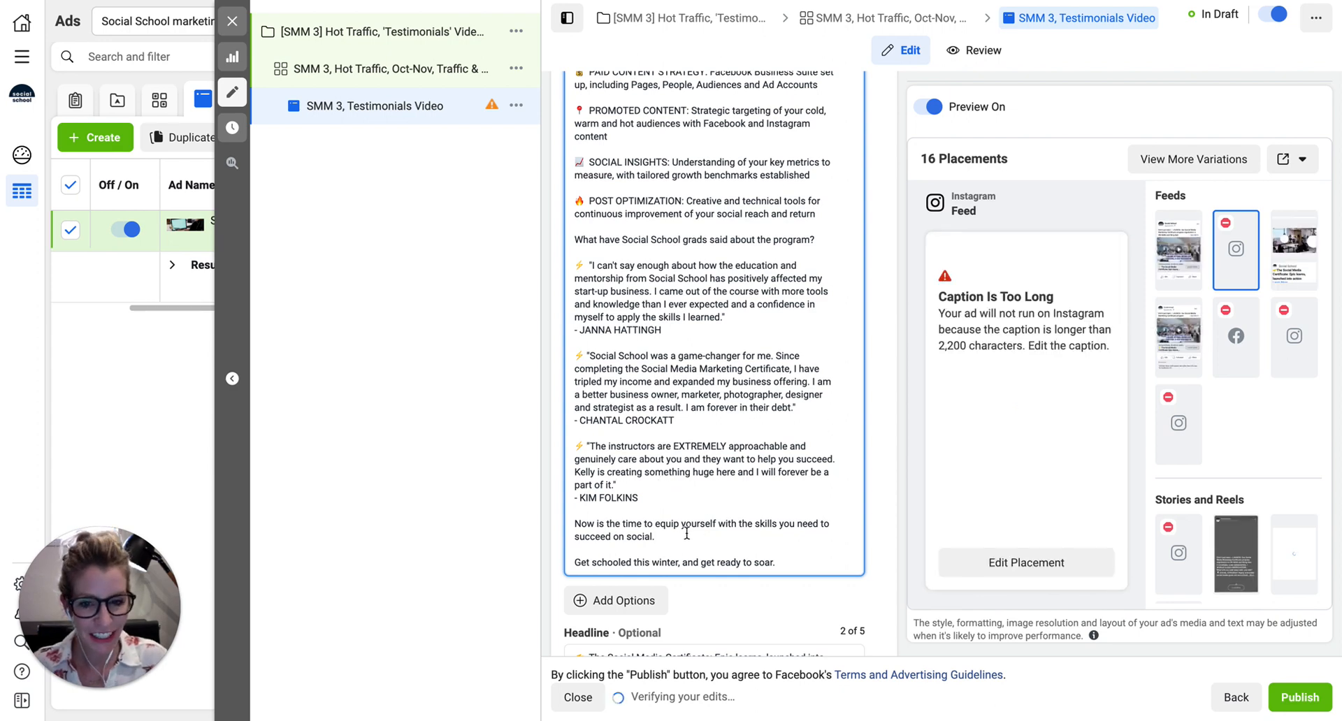
# Step: Delete the closing line "Get schooled this winter, and get ready to soar." from the end of the primary text
pyautogui.scroll(-1, 685, 528)
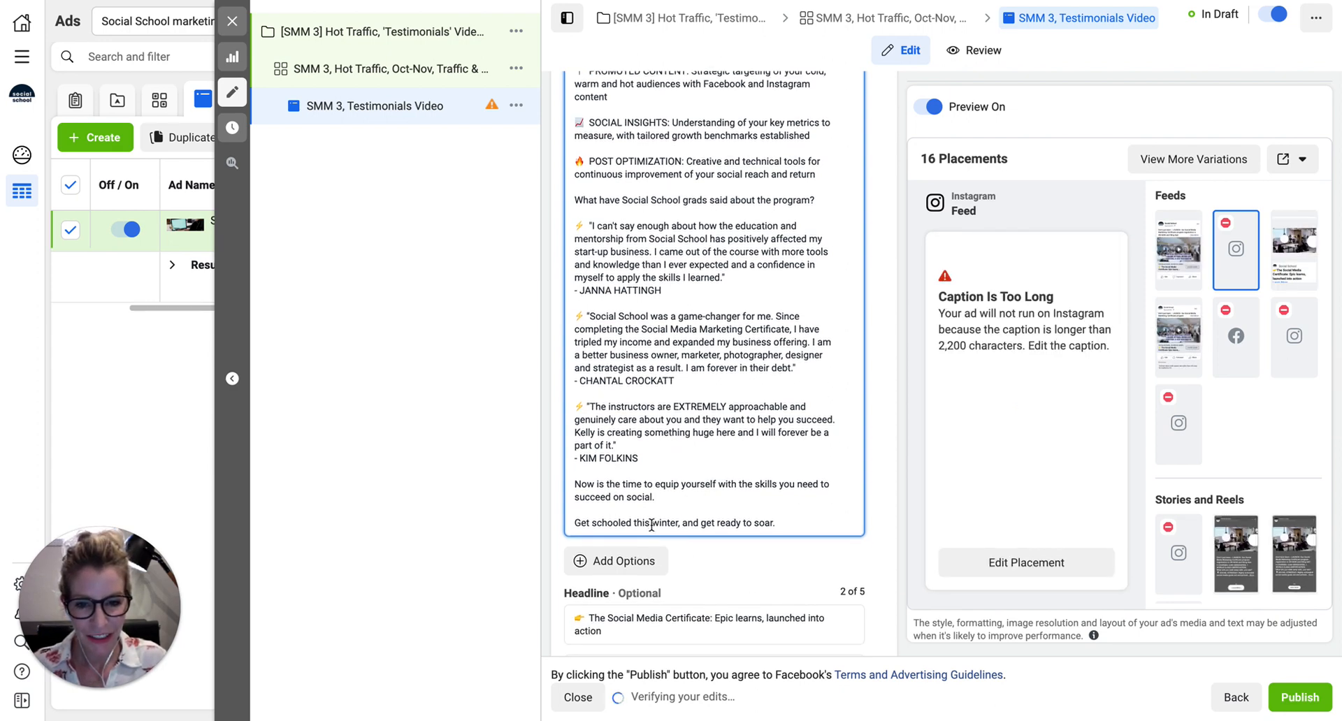
pyautogui.moveTo(656, 498); pyautogui.dragTo(566, 487)
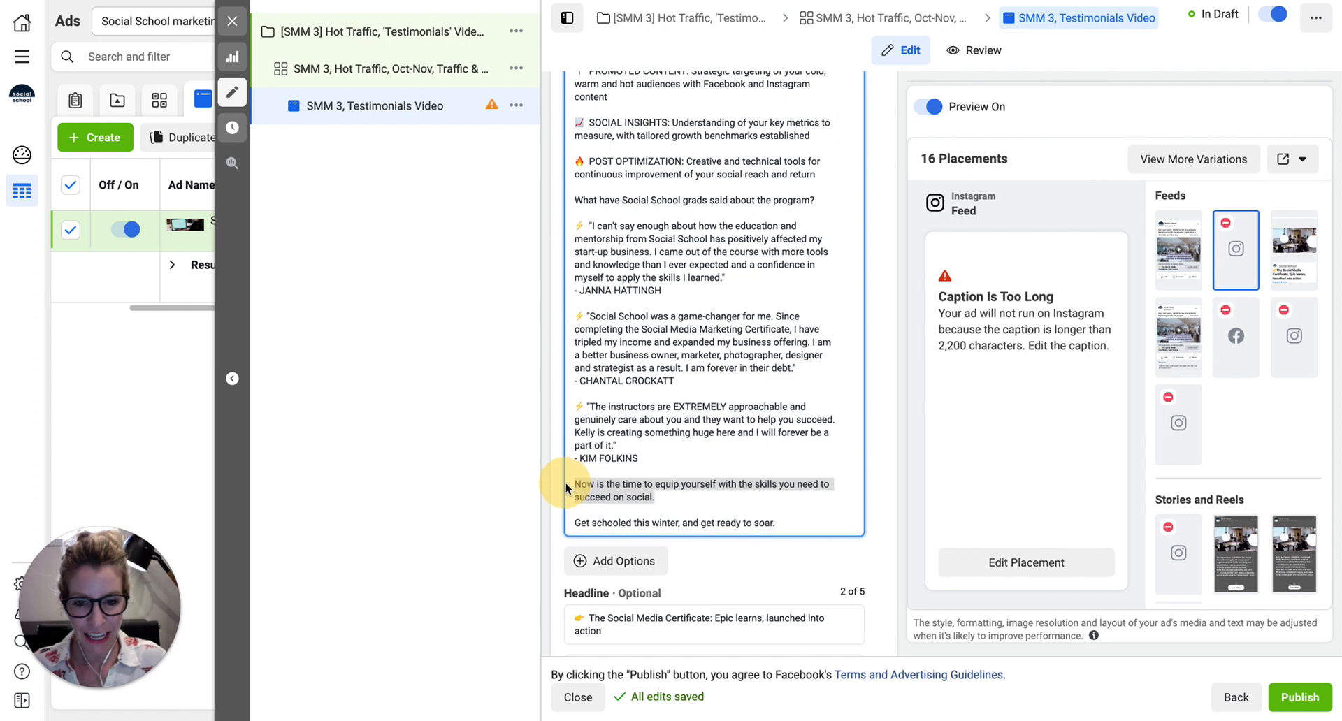
pyautogui.tripleClick(665, 522)
pyautogui.press('BackSpace')
pyautogui.press('BackSpace')
pyautogui.press('BackSpace')
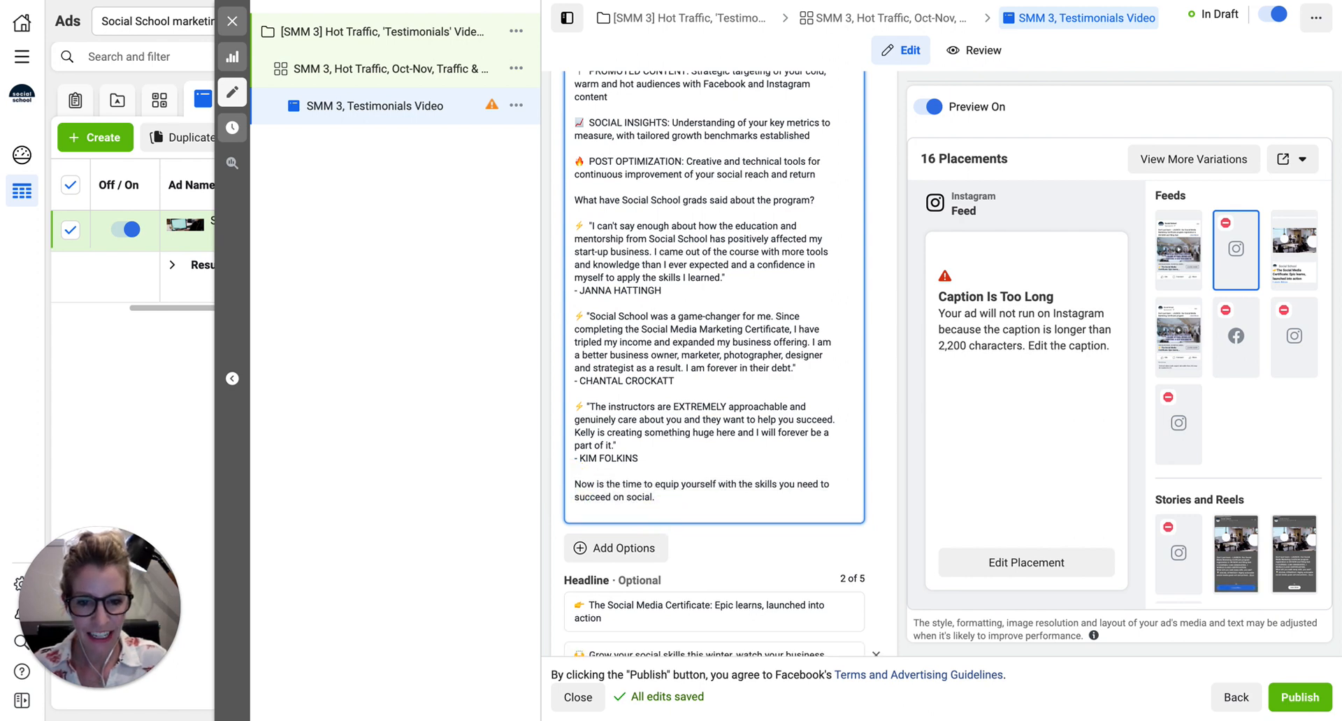
# Step: Check the shortened ad's previews for the Facebook News Feed, Instagram Feed and Facebook Marketplace placements
pyautogui.scroll(10, 728, 541)
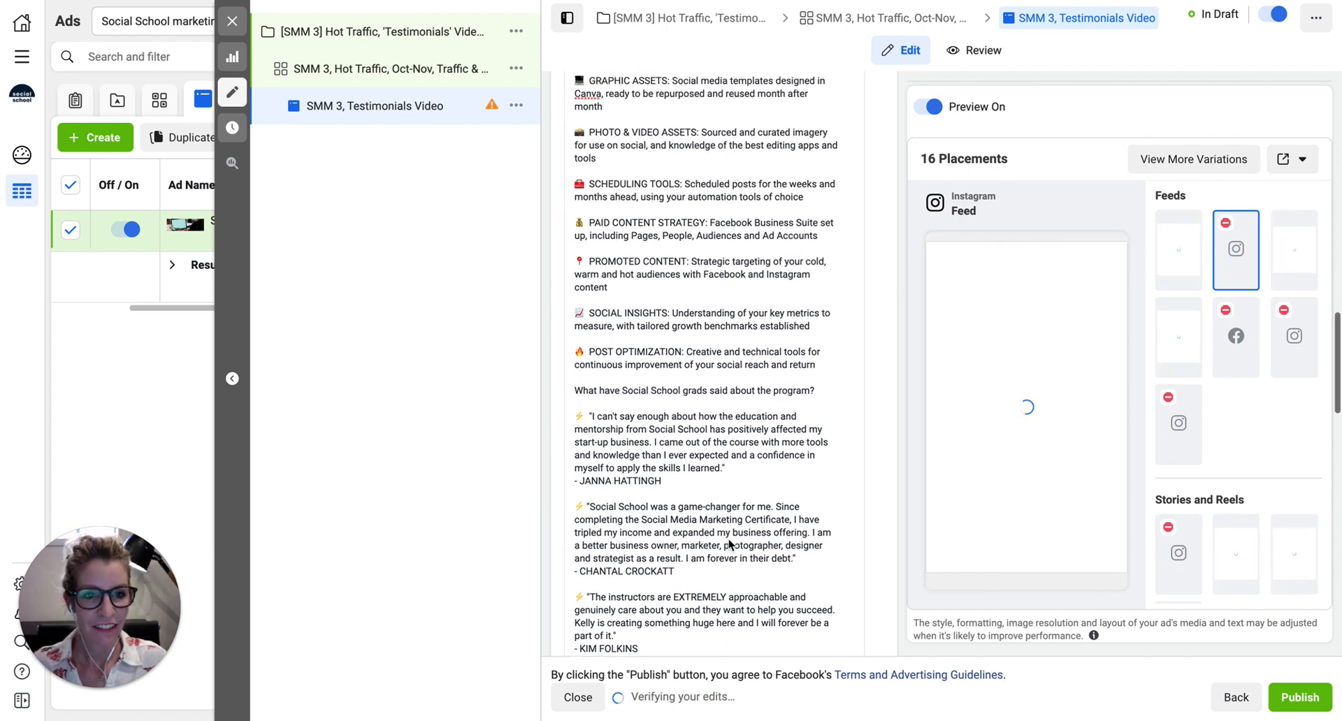
pyautogui.scroll(1, 728, 539)
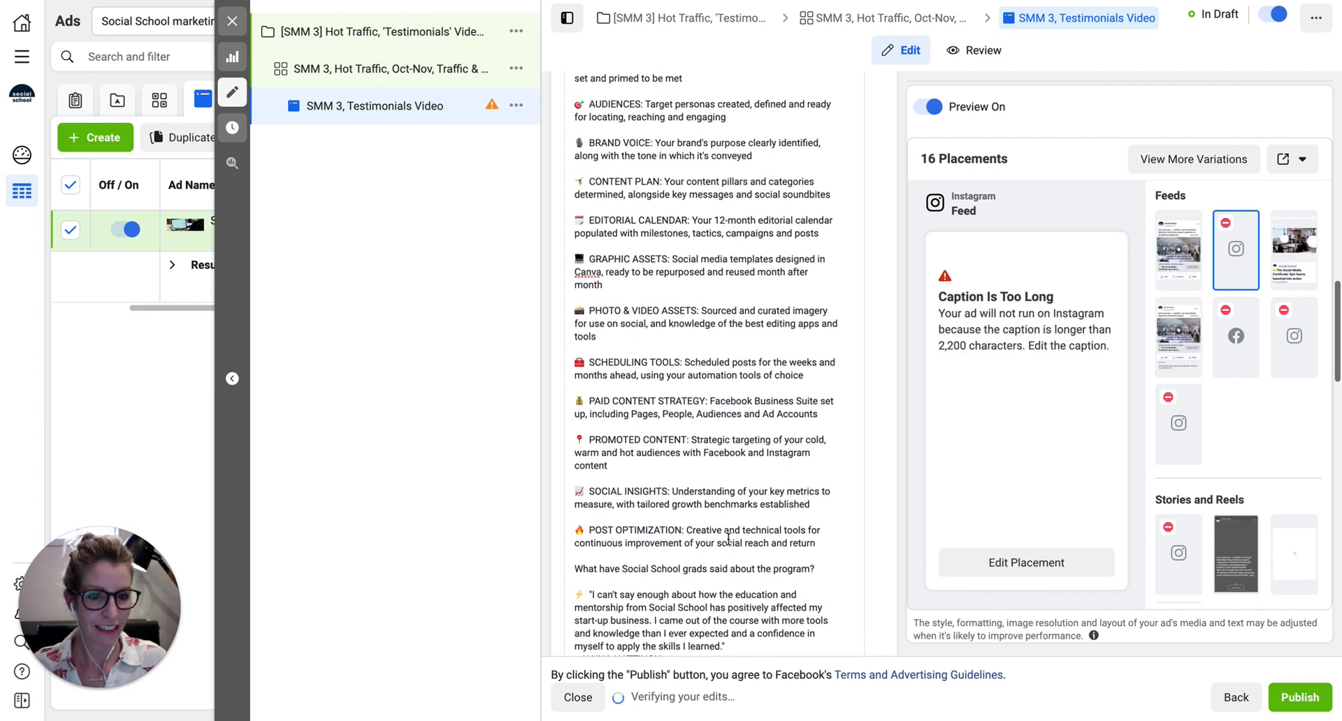
pyautogui.click(1197, 264)
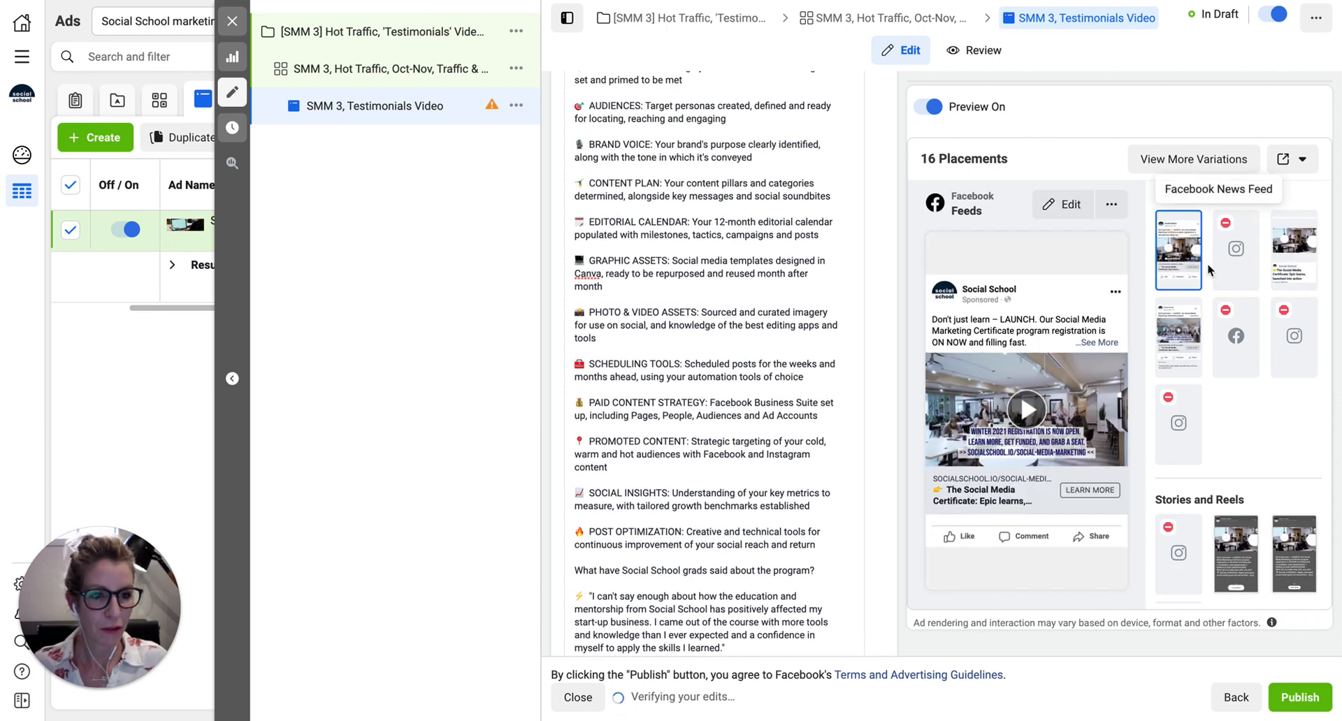
pyautogui.click(1226, 270)
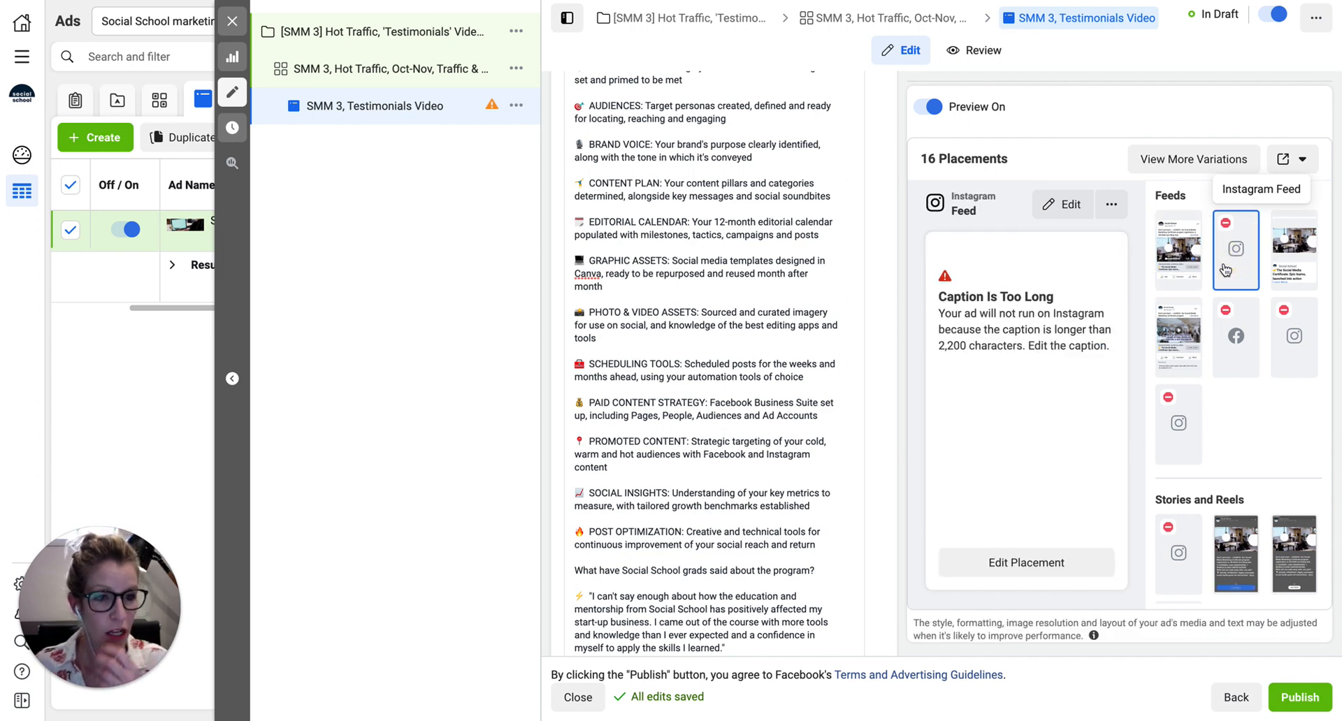
pyautogui.click(1300, 257)
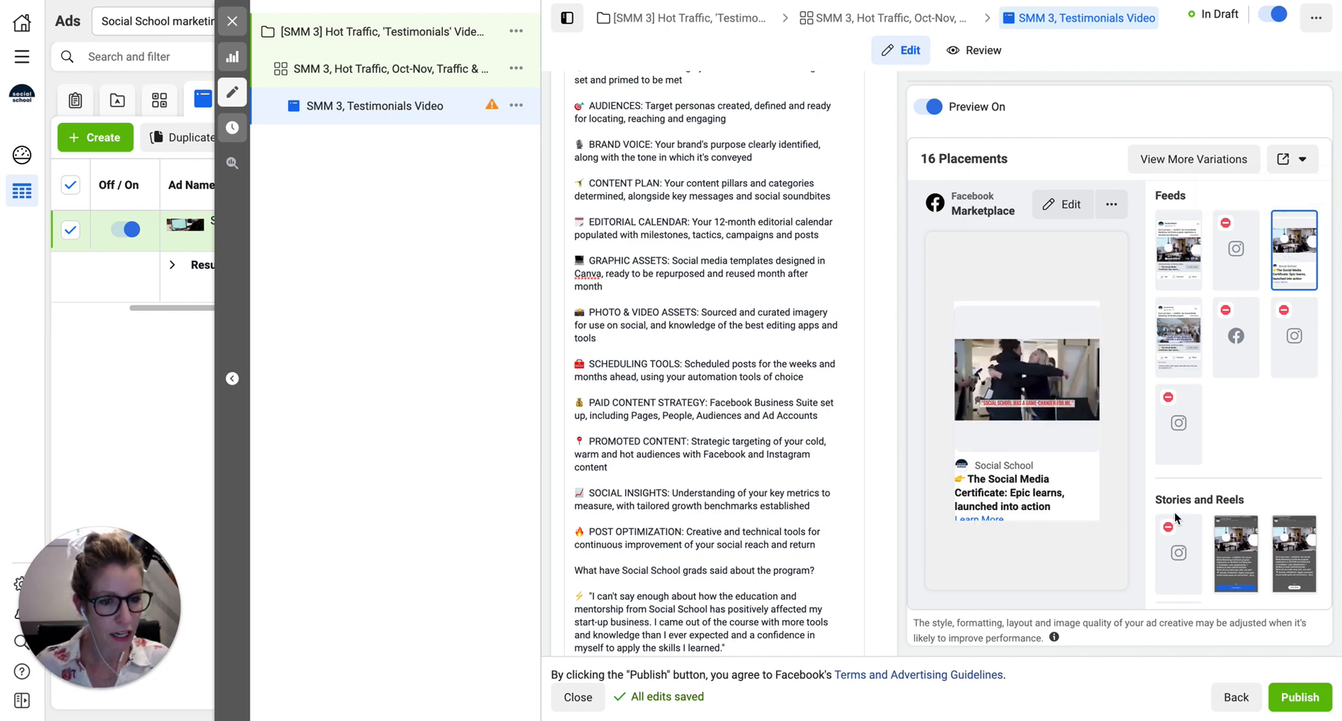
# Step: Check the ad previews for Facebook Video Feeds, Facebook Right Column, Instagram Explore, Instagram Shop, Facebook Stories and Messenger Stories
pyautogui.click(1179, 365)
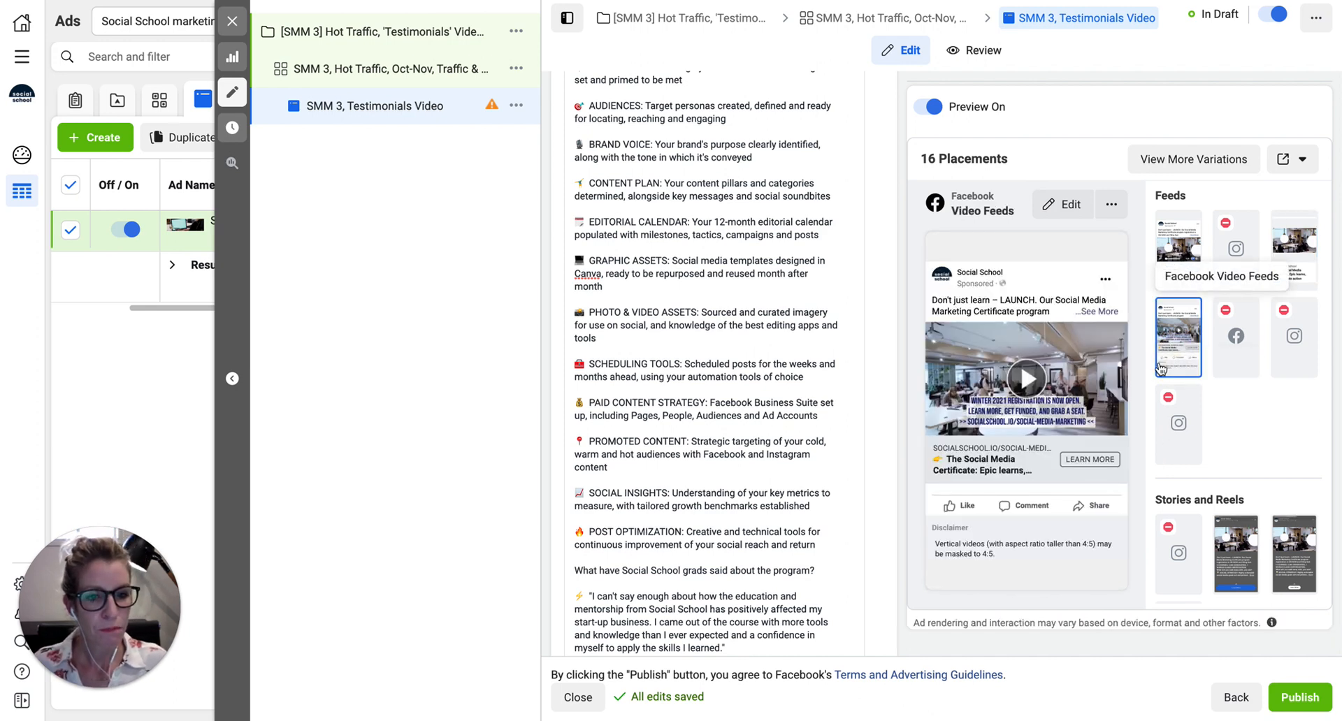
pyautogui.click(1238, 358)
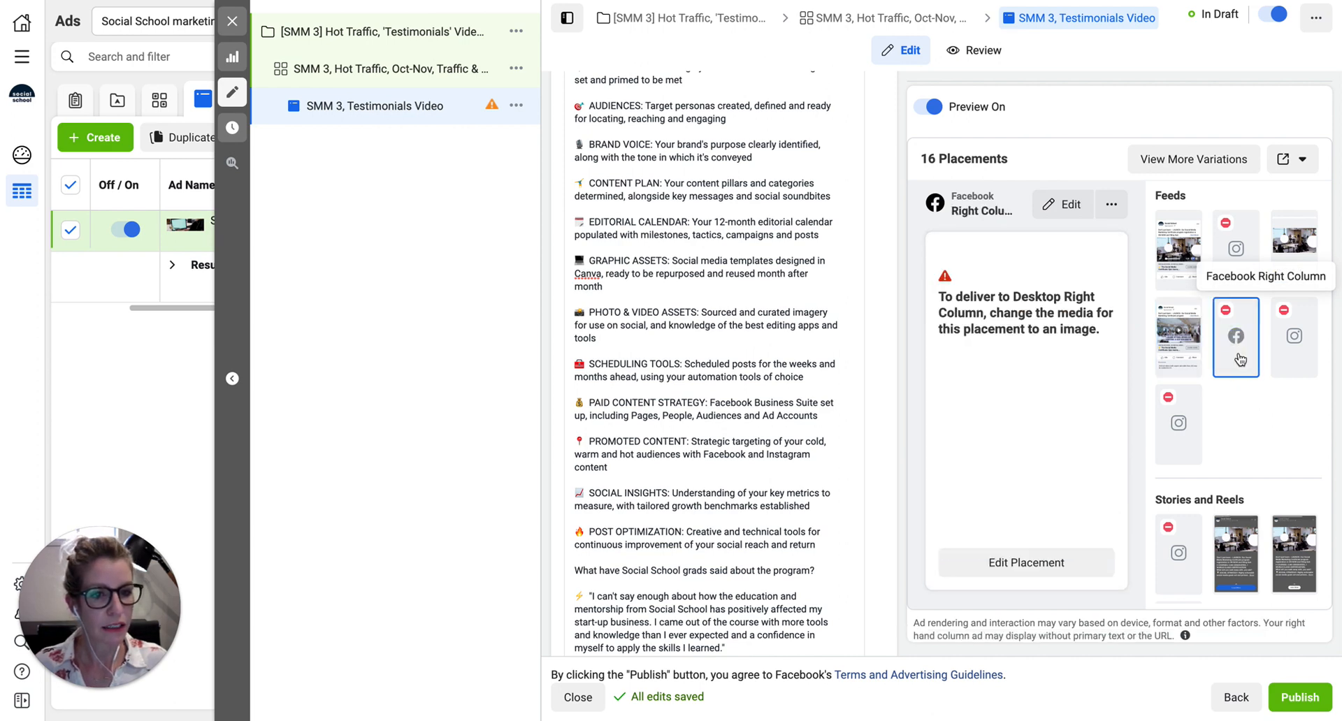
pyautogui.click(1291, 358)
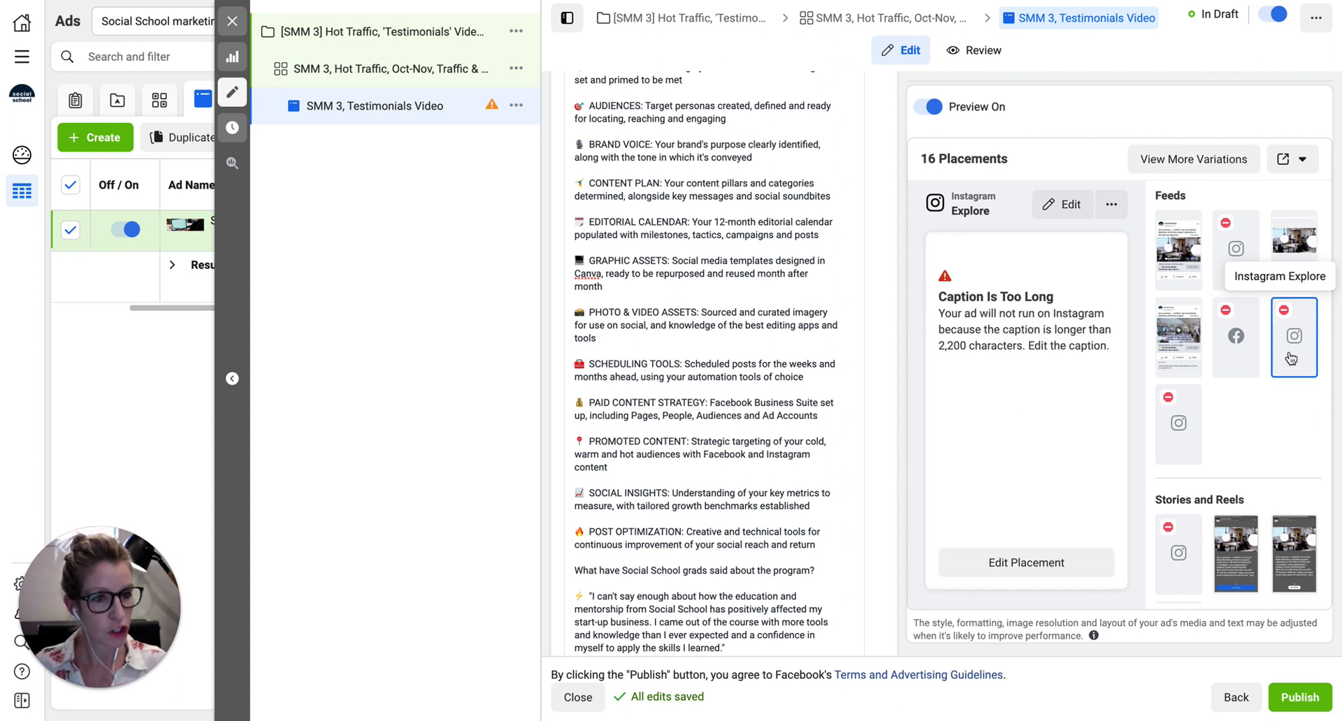
pyautogui.scroll(-2, 1280, 443)
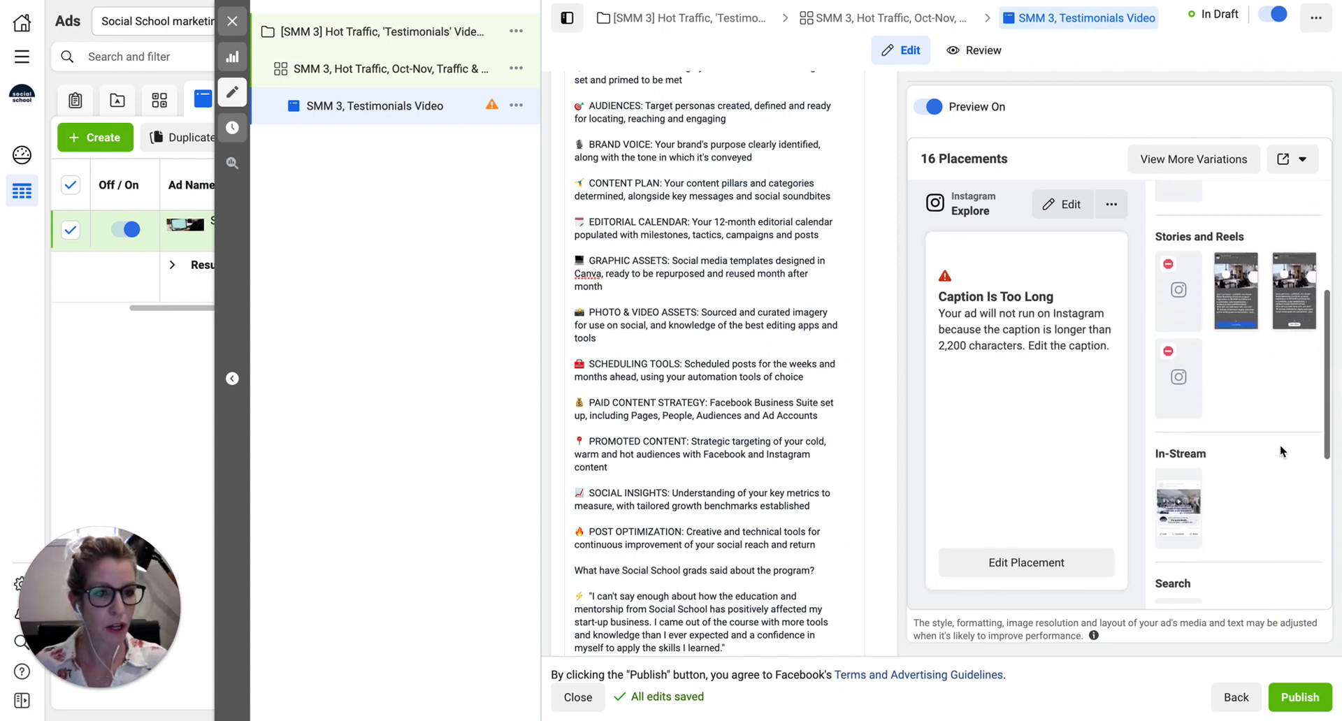
pyautogui.click(1166, 300)
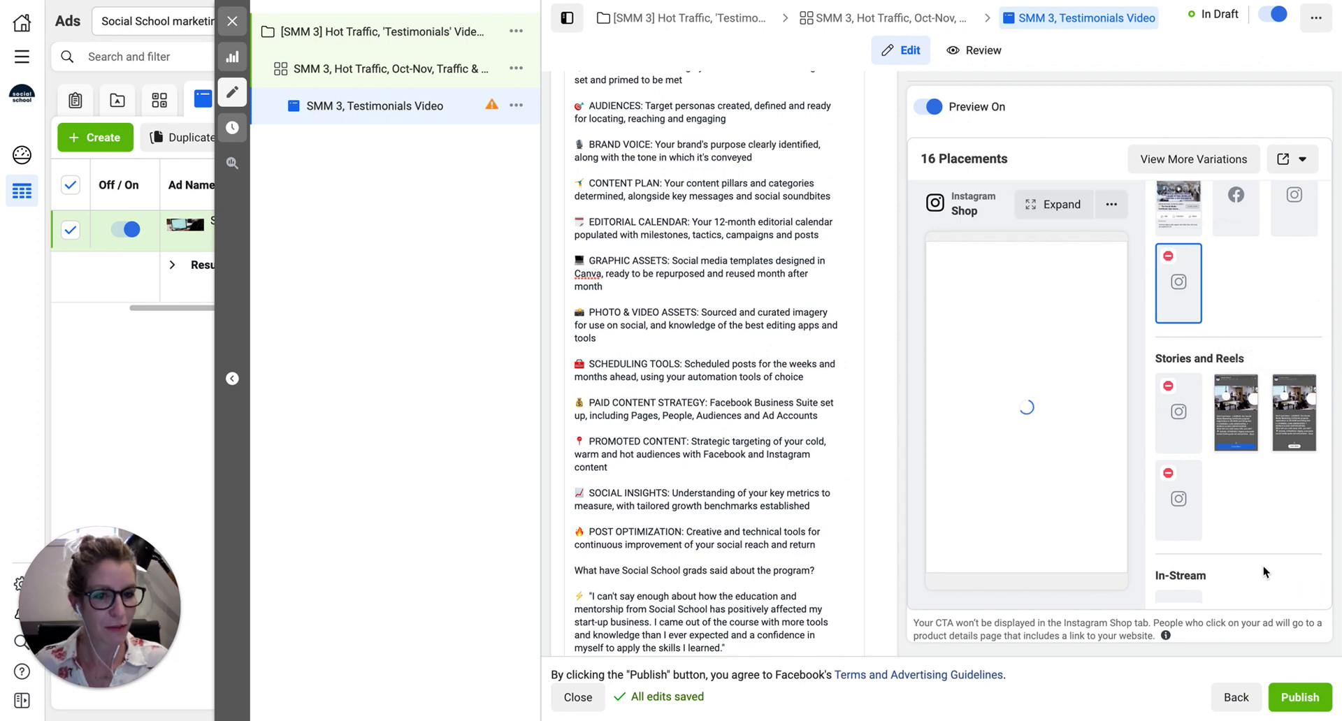
pyautogui.click(1239, 433)
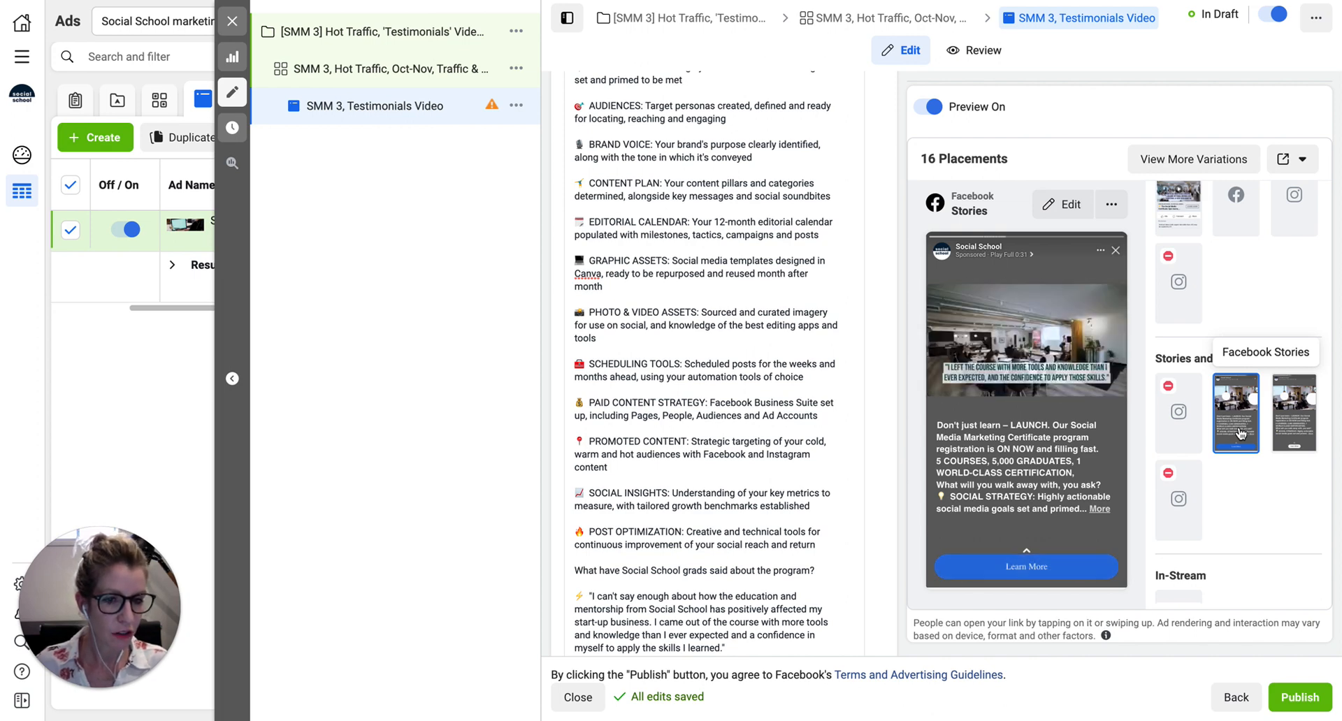
pyautogui.click(1286, 424)
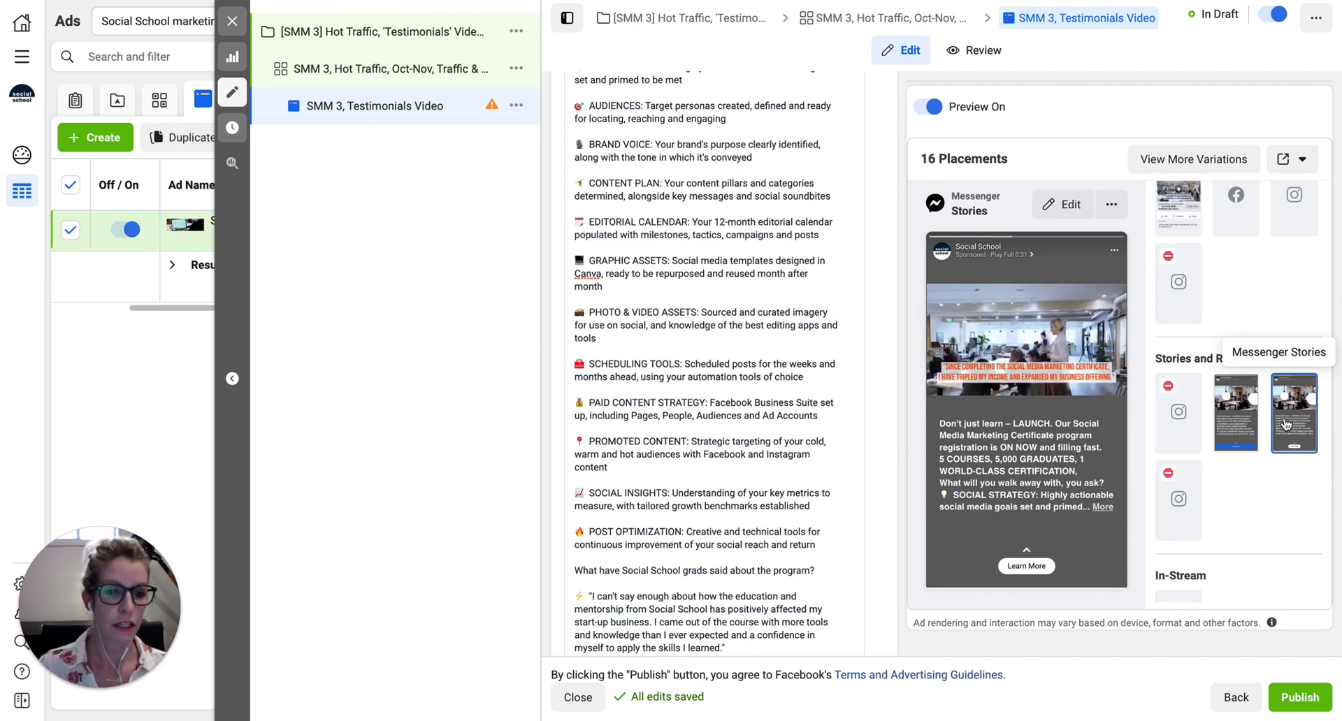
# Step: Review the rest of the ad setup, from the shortened testimonials through the headlines, destination and call to action to the tracking settings
pyautogui.scroll(-3, 739, 489)
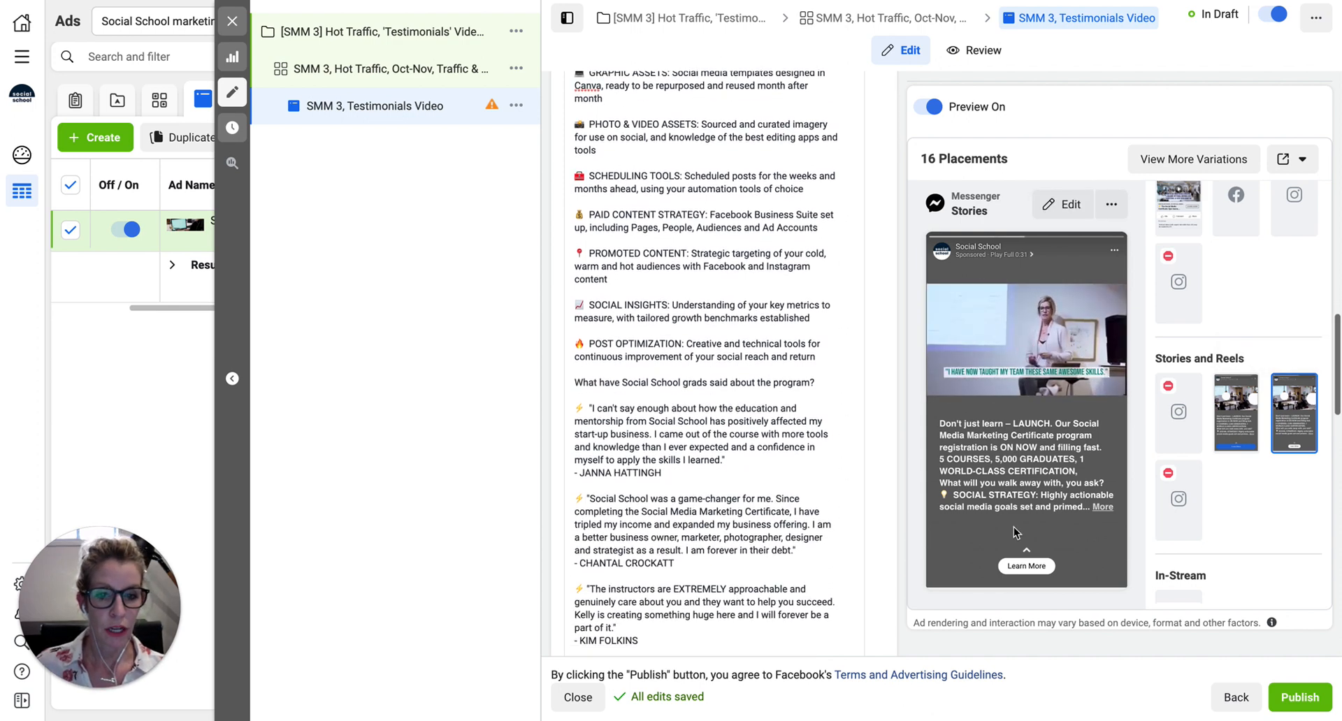
pyautogui.scroll(-7, 740, 488)
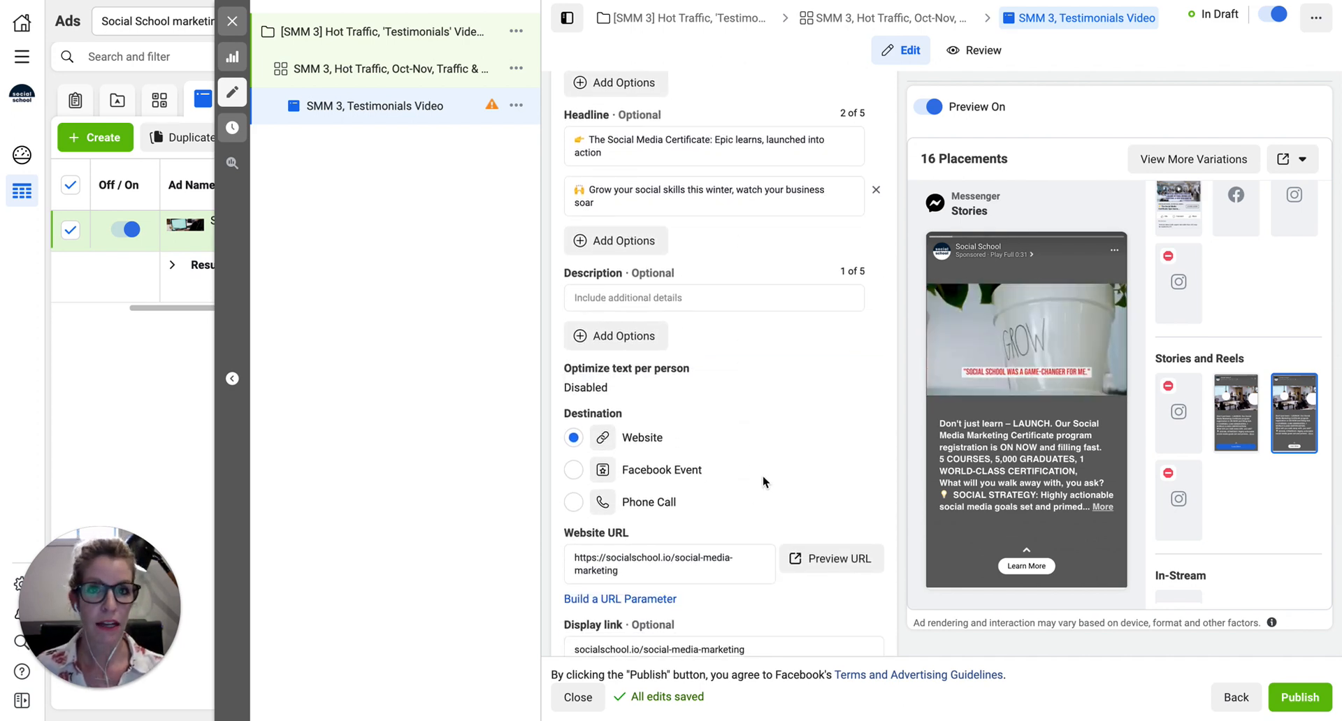
pyautogui.scroll(-8, 755, 489)
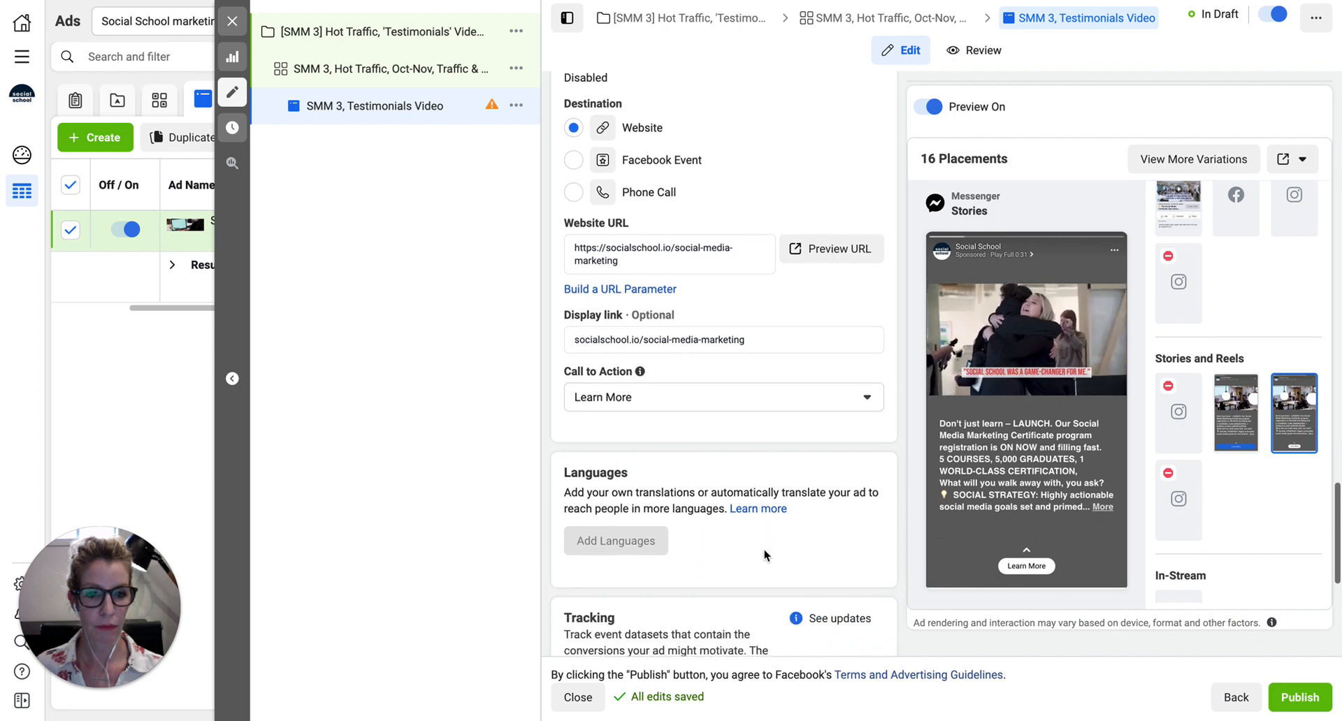
pyautogui.scroll(-3, 765, 550)
pyautogui.scroll(-4, 1260, 480)
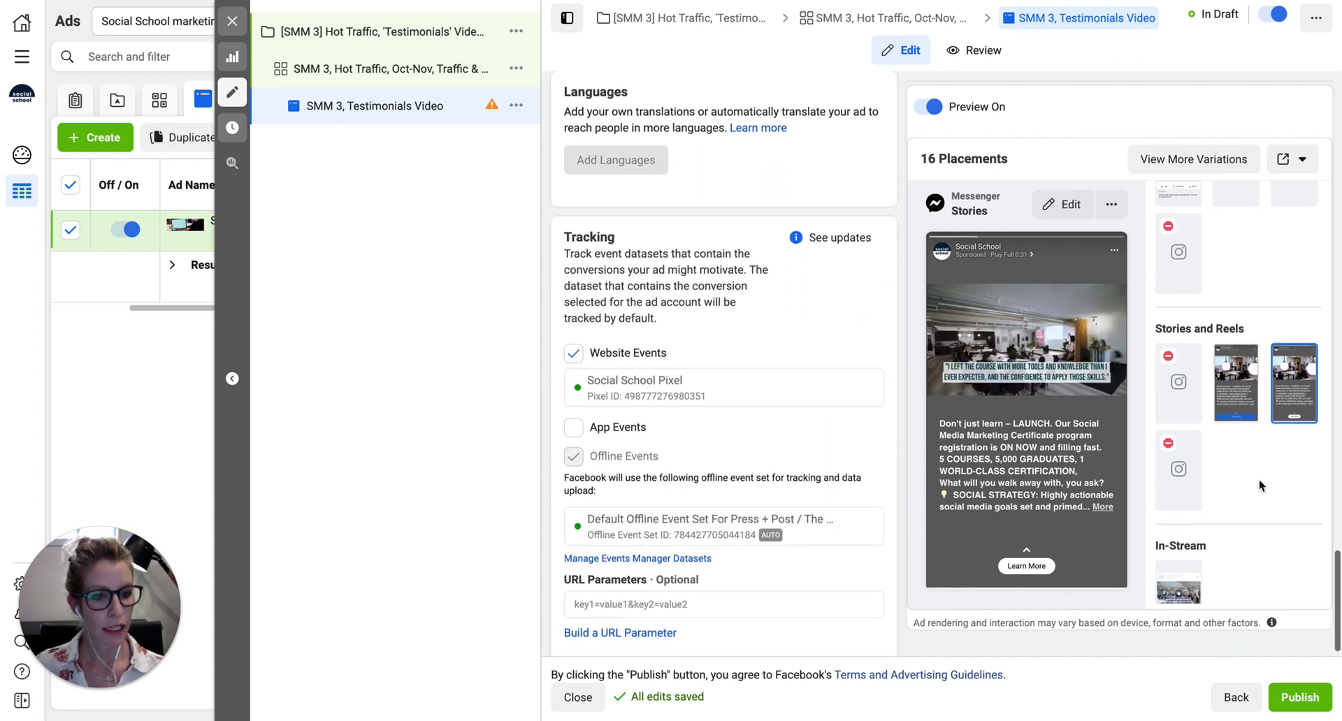
# Step: Check the ad previews for Facebook In-Stream Videos, Facebook Search Results and Audience Network Rewarded Videos
pyautogui.scroll(-1, 1253, 498)
pyautogui.click(1172, 328)
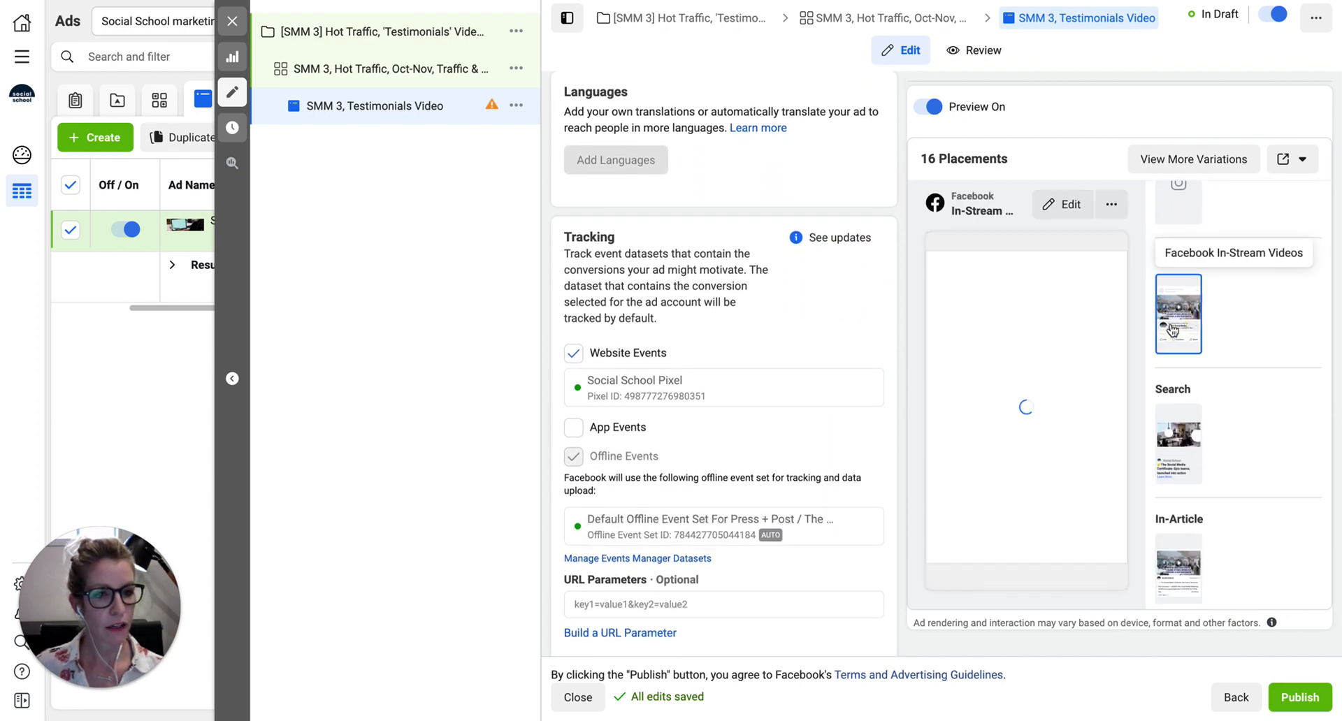
pyautogui.click(1192, 466)
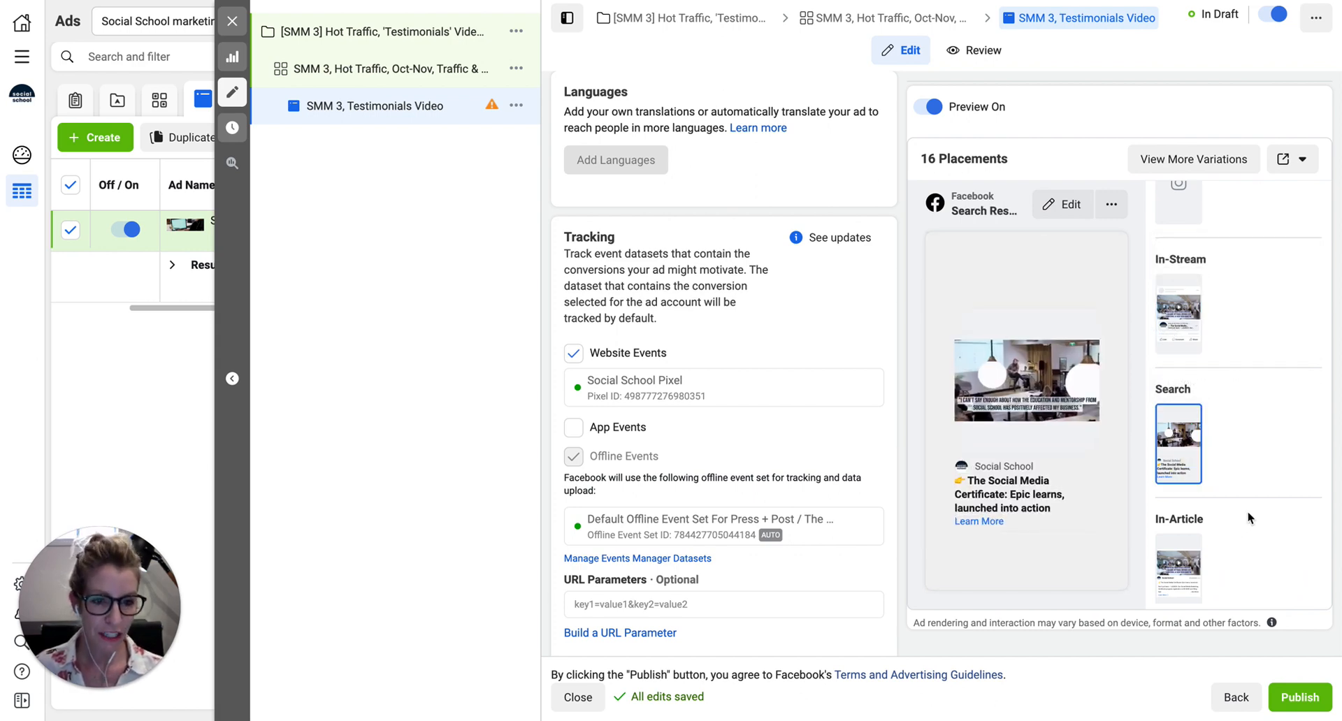
pyautogui.scroll(-1, 1249, 512)
pyautogui.scroll(-2, 1247, 511)
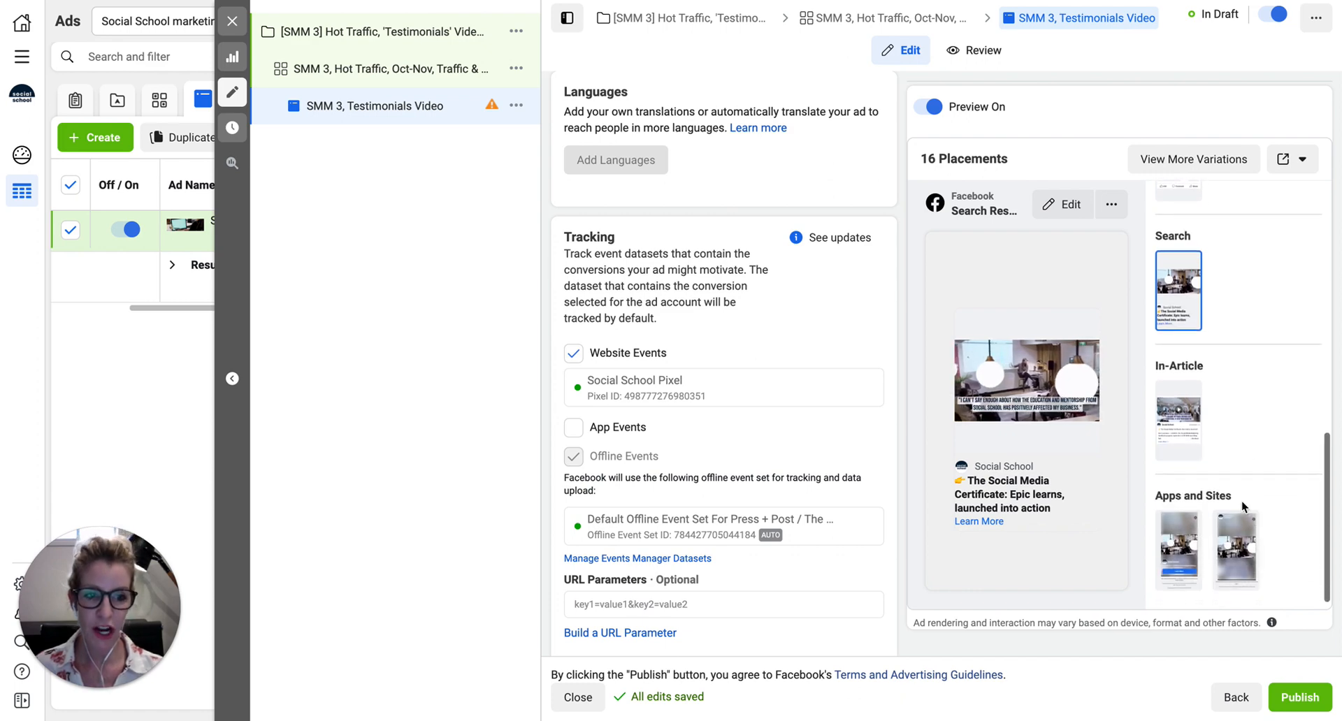
pyautogui.click(1232, 547)
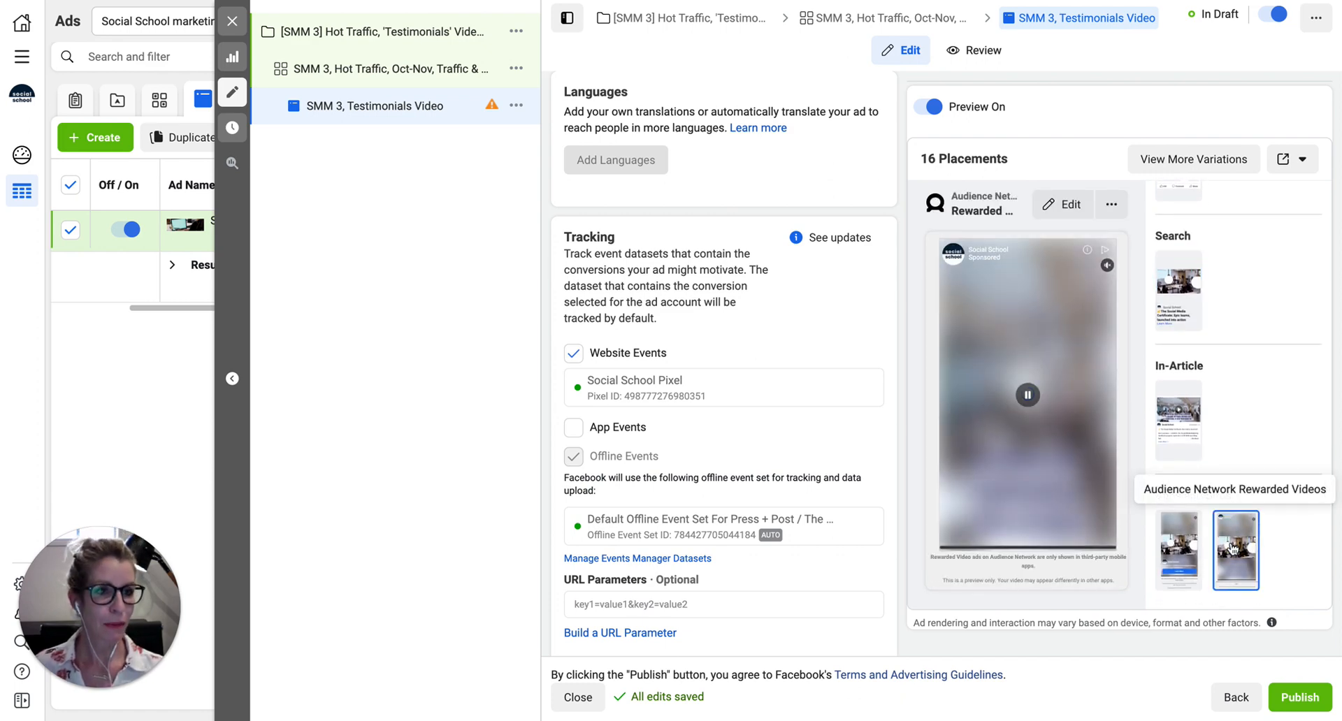